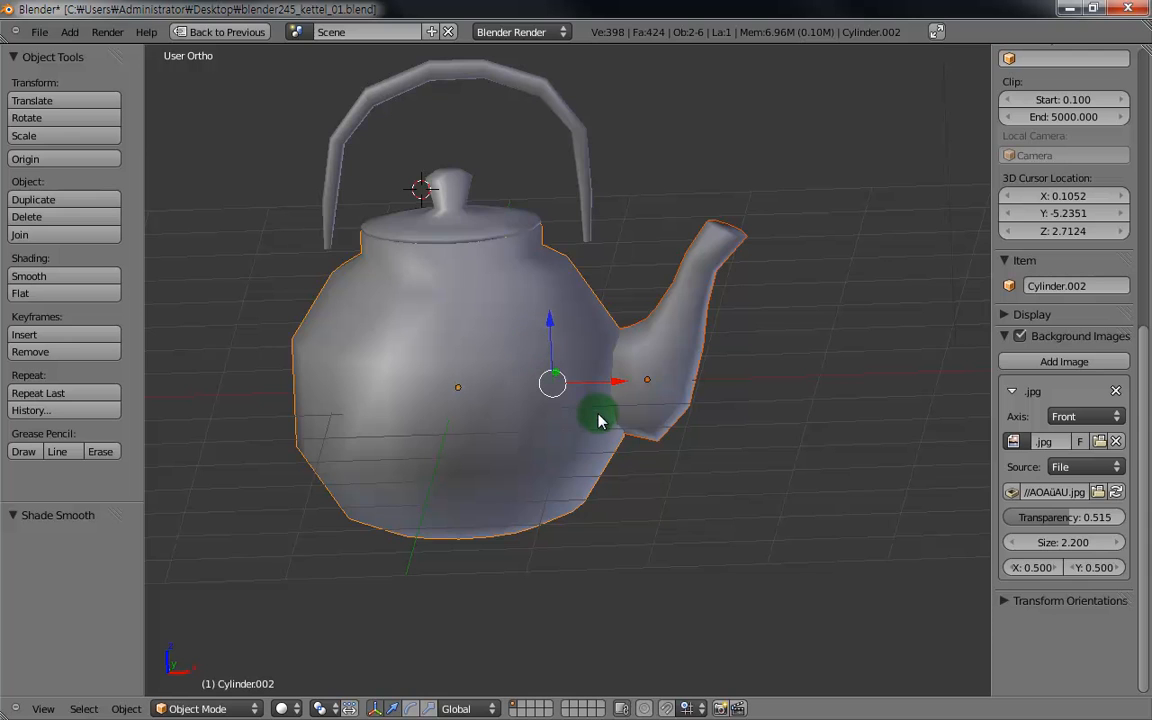
- Move the spout about 0.12 along the X axis, away from the kettle body, in the front view
scroll(560, 428, "up", 3)
right_click(724, 321)
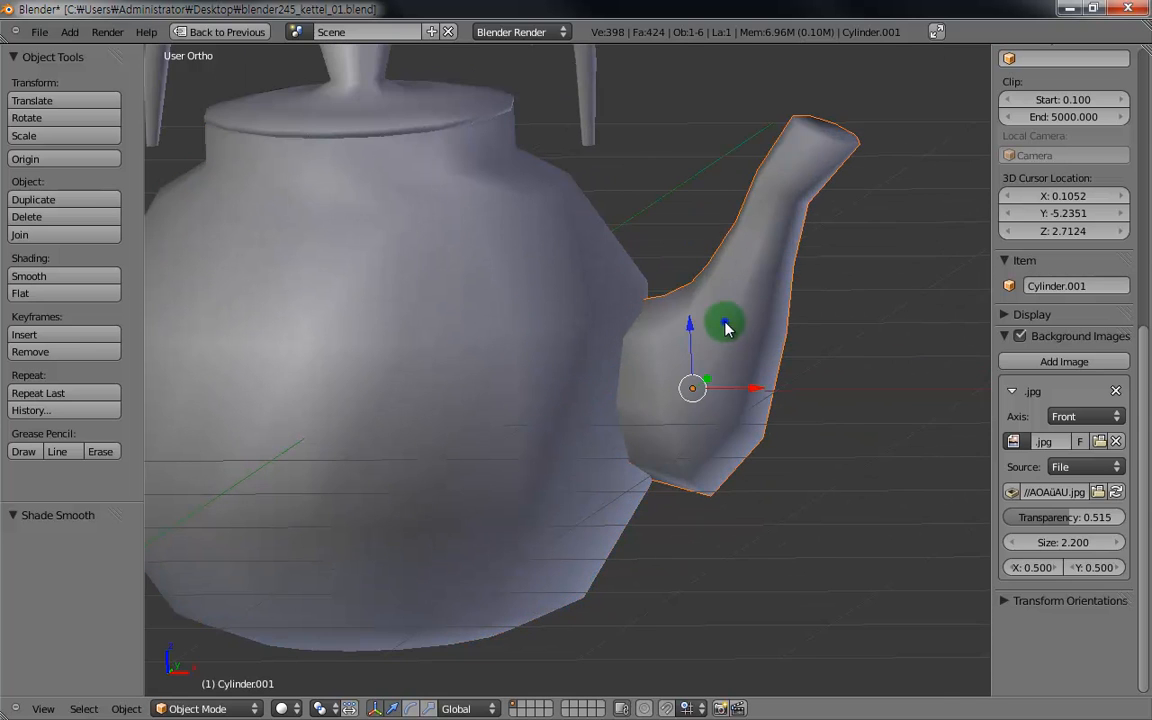
key("KP_1")
scroll(663, 401, "up", 2)
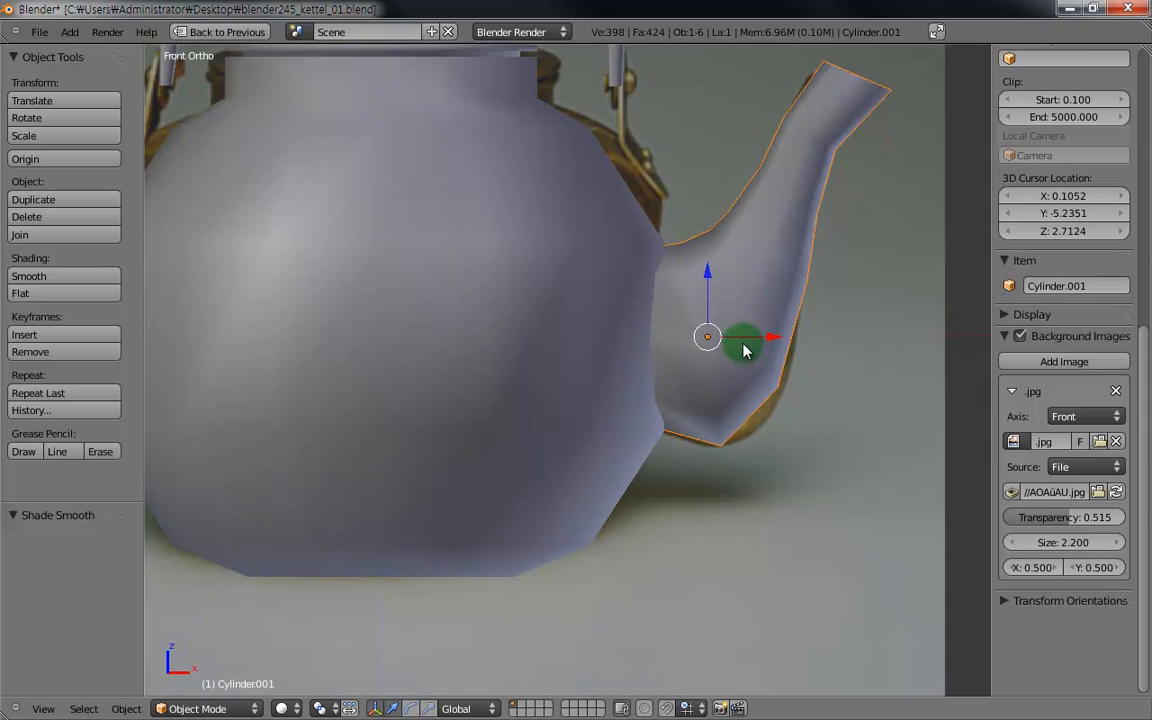
key("g")
key("x")
left_click(794, 332)
middle_click_drag(794, 332, 548, 334)
- Add one horizontal loop cut around the middle of the kettle body, with a slide factor of about 0.013
right_click(531, 330)
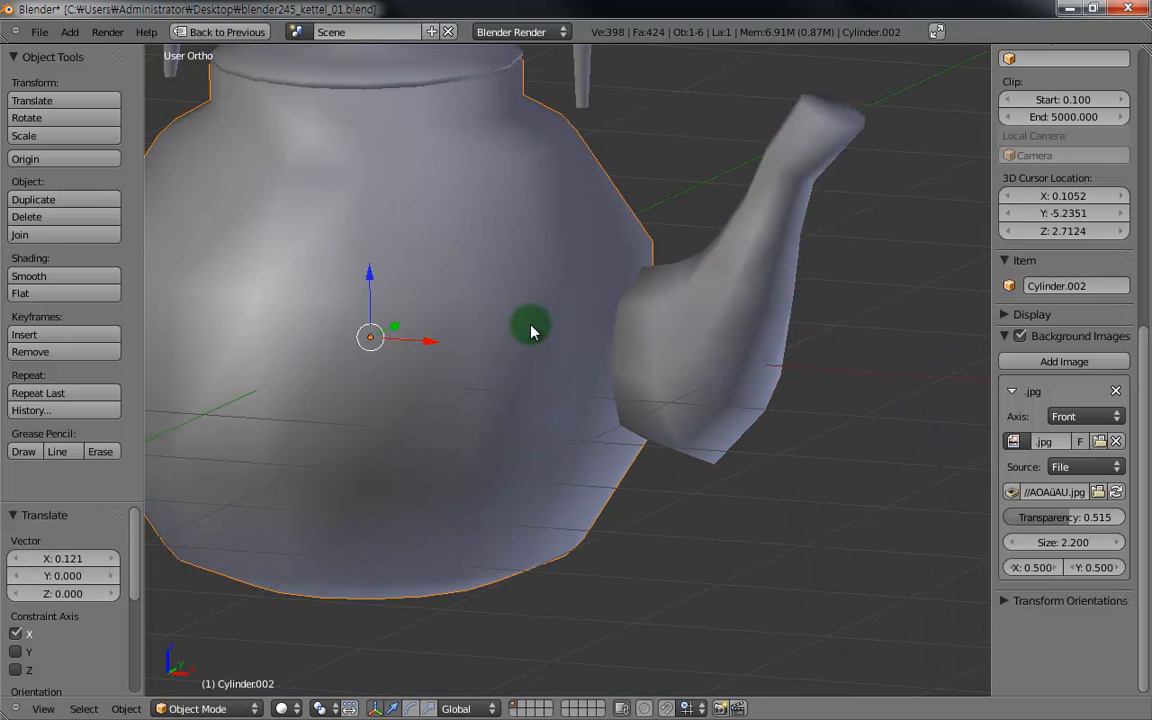
key("Tab")
middle_click_drag(597, 321, 525, 368)
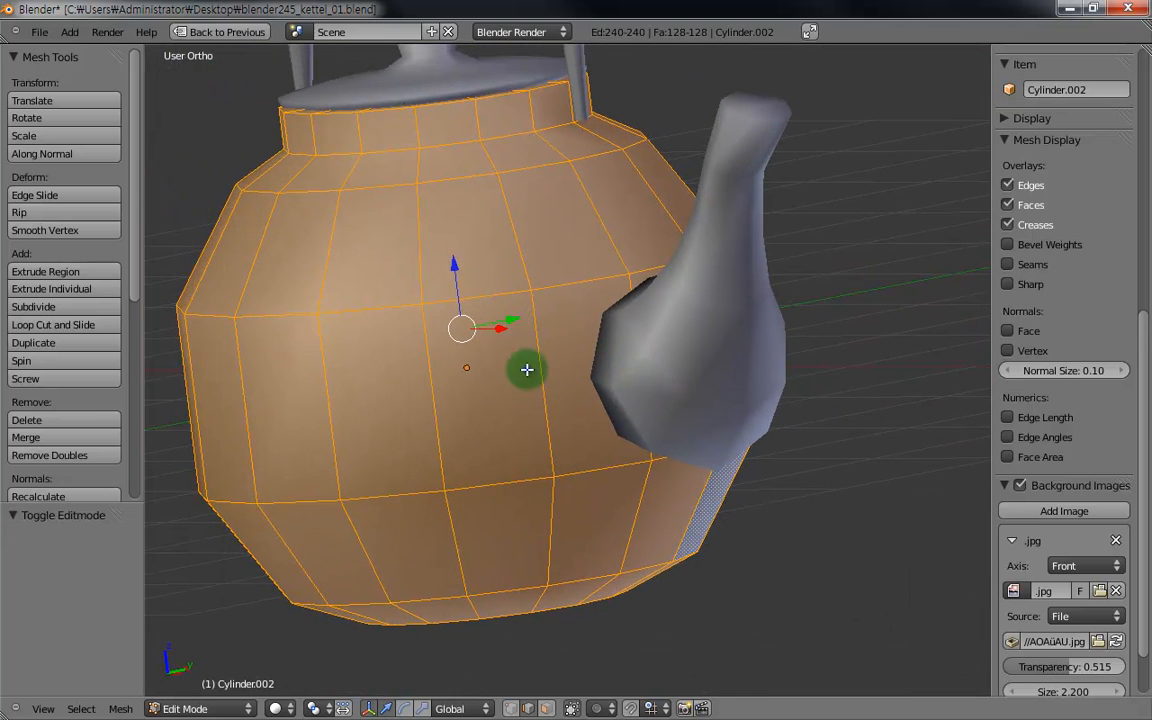
right_click(539, 358)
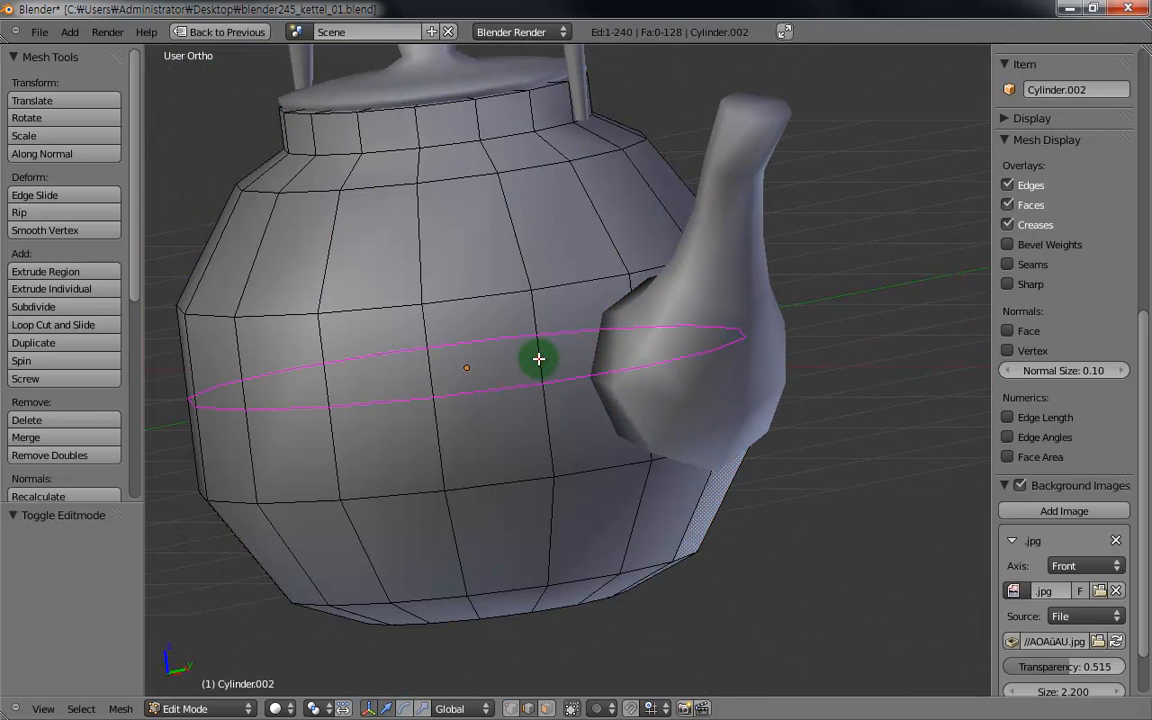
left_click(539, 358)
left_click(551, 356)
middle_click_drag(551, 356, 586, 468)
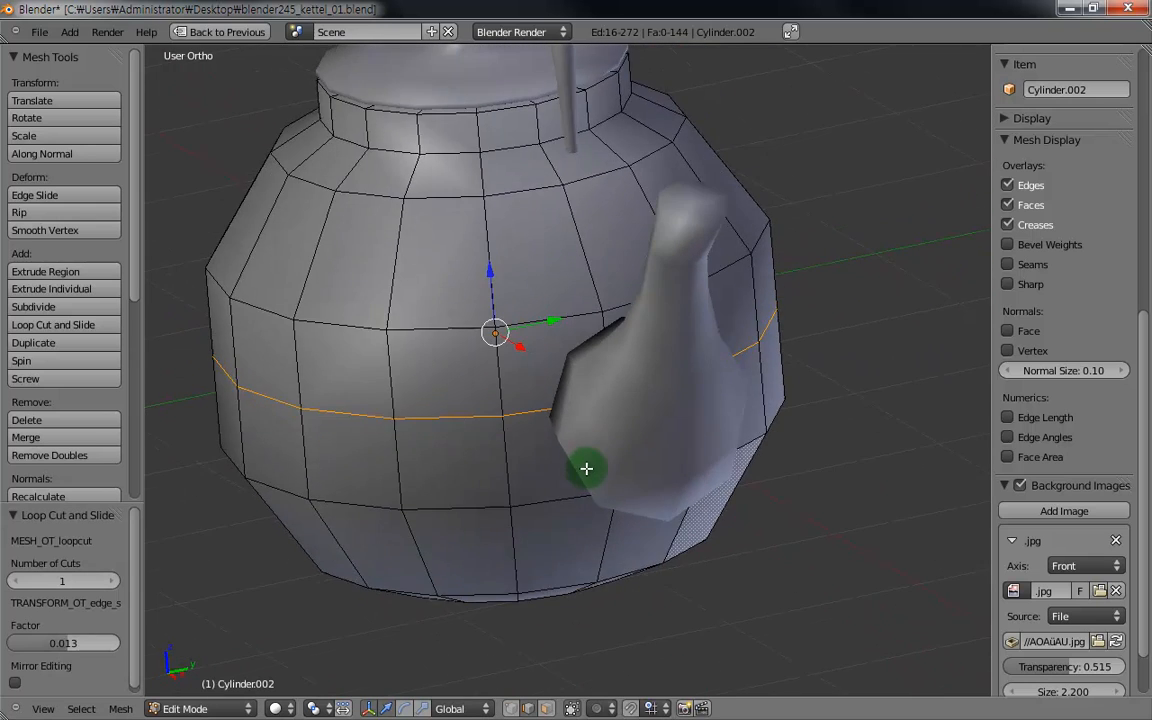
- Leave Edit Mode and isolate the kettle body in local view, seen from the right side
scroll(586, 468, "up", 2)
right_click(530, 414)
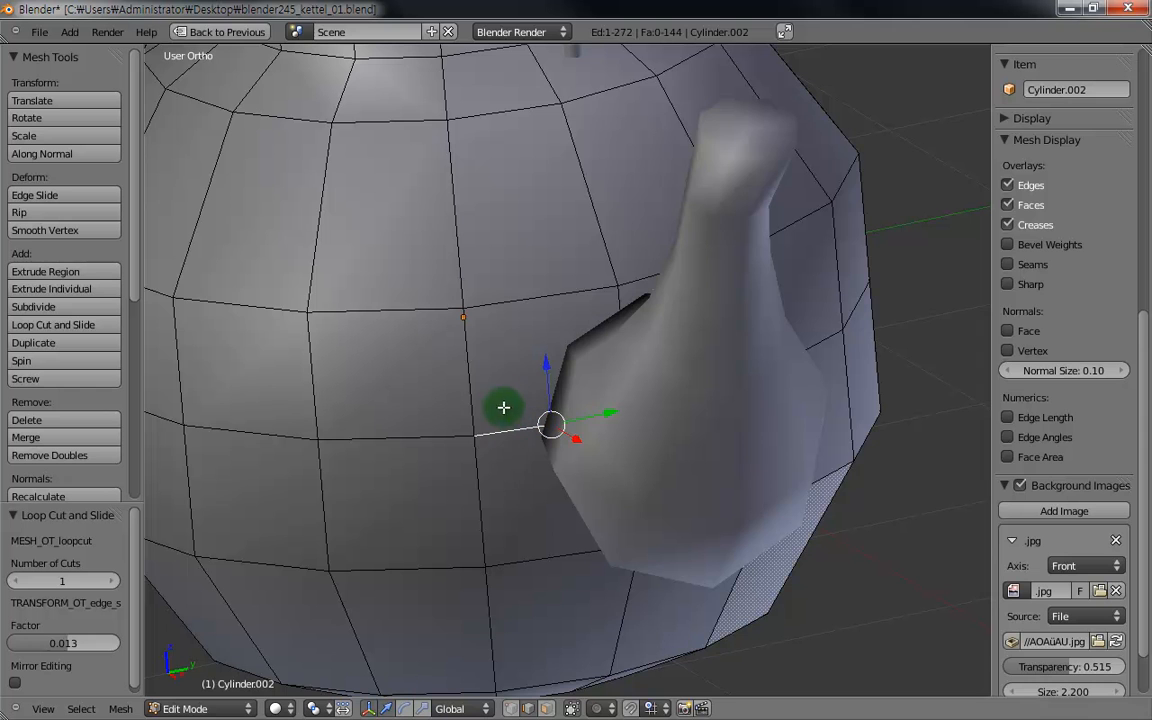
middle_click_drag(537, 390, 561, 373)
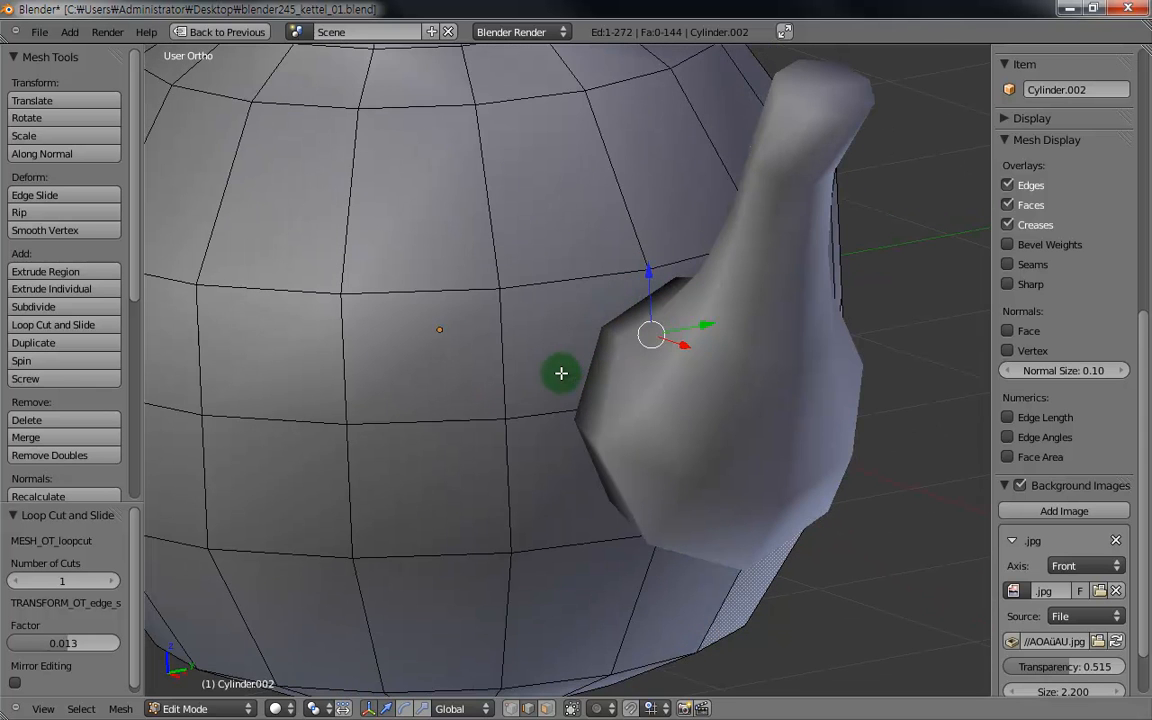
key("Tab")
key("KP_Divide")
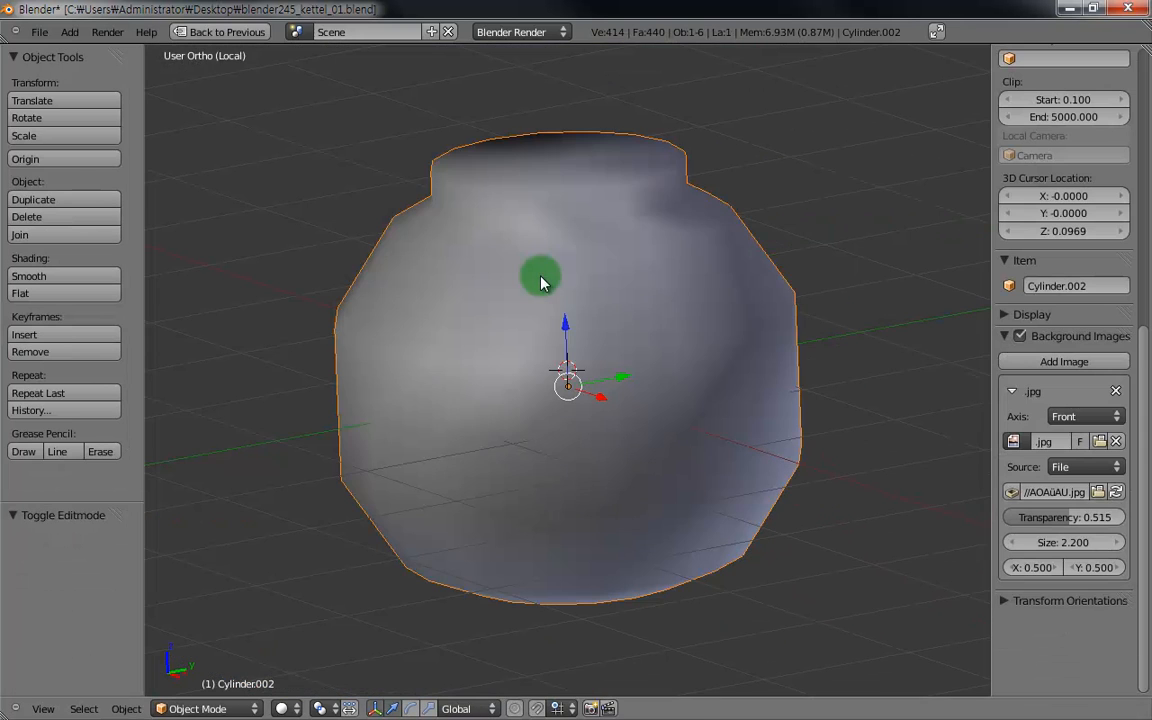
key("KP_3")
scroll(586, 322, "up", 2)
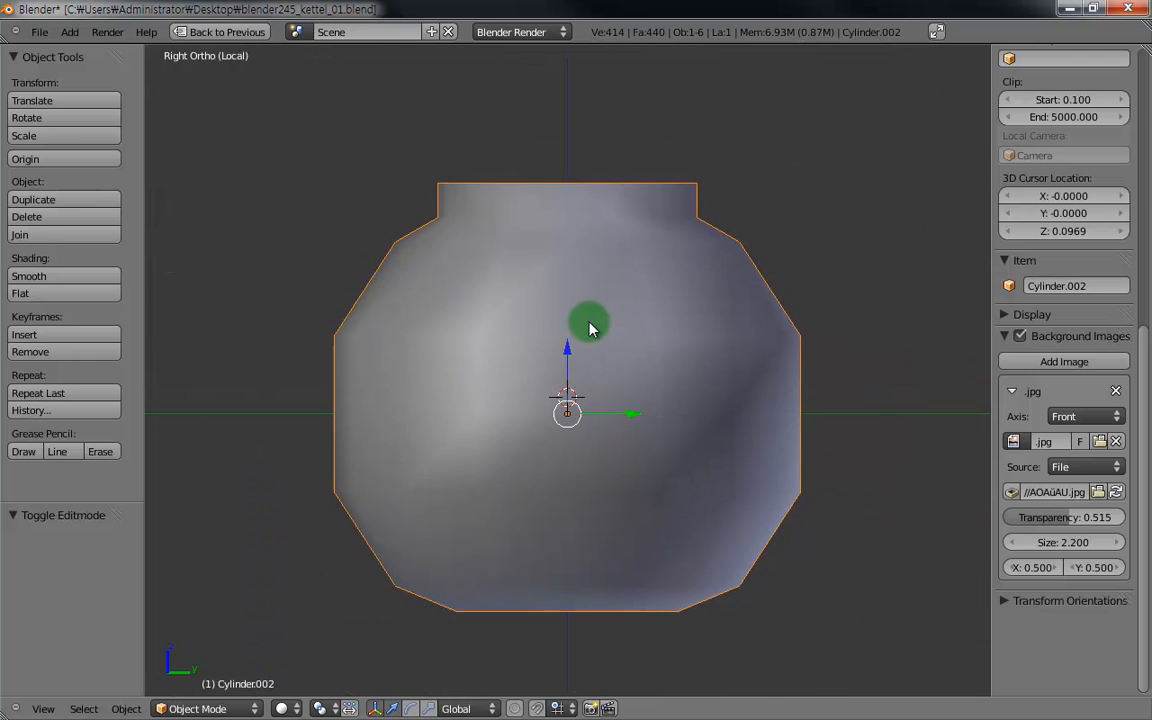
middle_click_drag(609, 319, 613, 262, "shift")
- Select the four edges meeting at the centre of the body's spout side and knife-cut across them, making a diamond
key("Tab")
right_click(575, 264)
right_click(545, 320, "shift")
right_click(629, 344, "shift")
right_click(590, 386, "shift")
middle_click_drag(582, 326, 583, 334, "shift")
scroll(582, 333, "up", 3)
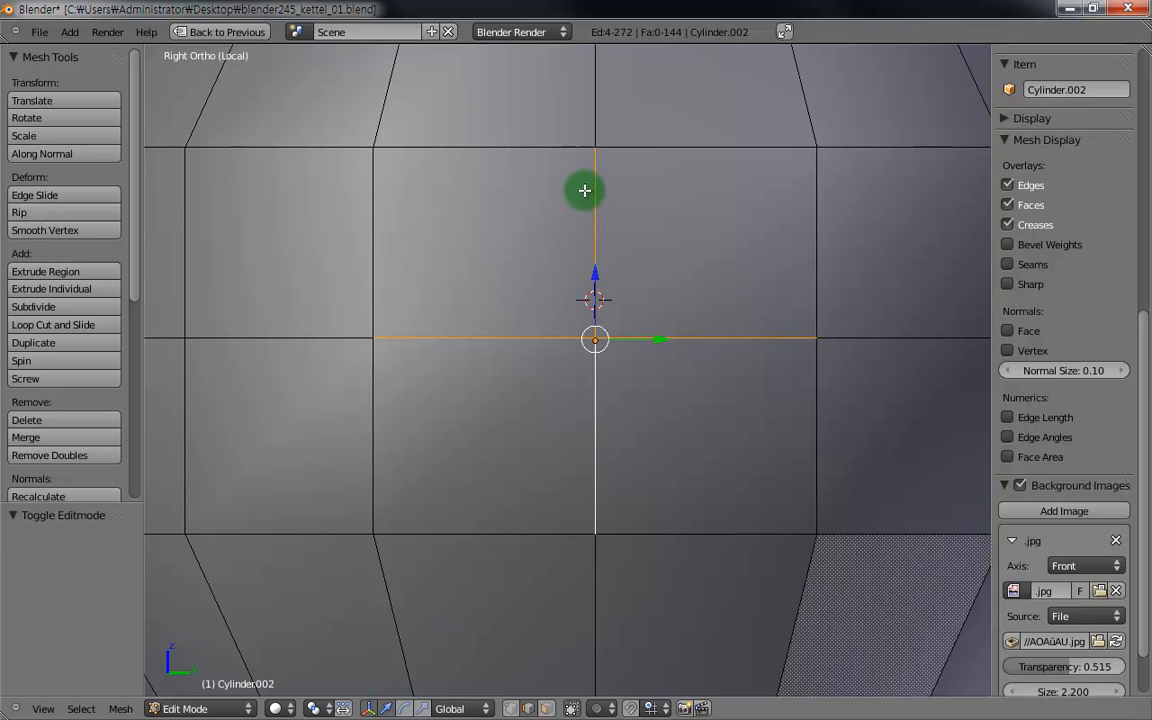
mouse_move(617, 195)
left_mouse_down("ctrl")
mouse_move(694, 252)
mouse_move(741, 373)
mouse_move(663, 471)
mouse_move(477, 441)
mouse_move(458, 316)
mouse_move(530, 220)
mouse_move(594, 188)
left_mouse_up("ctrl")
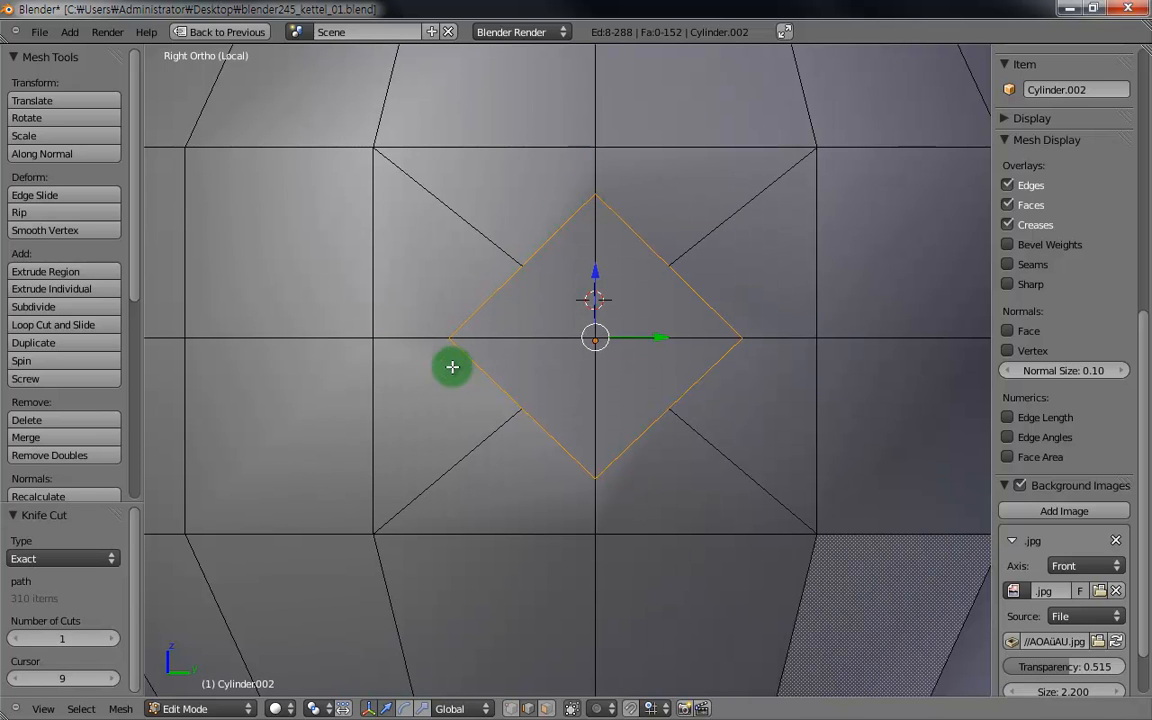
- Scale the four diagonal vertices of the diamond outward by about 1.36 to form an octagon
key("ctrl+Tab")
left_click(509, 267)
right_click(508, 269)
right_click(528, 410, "shift")
right_click(681, 262, "shift")
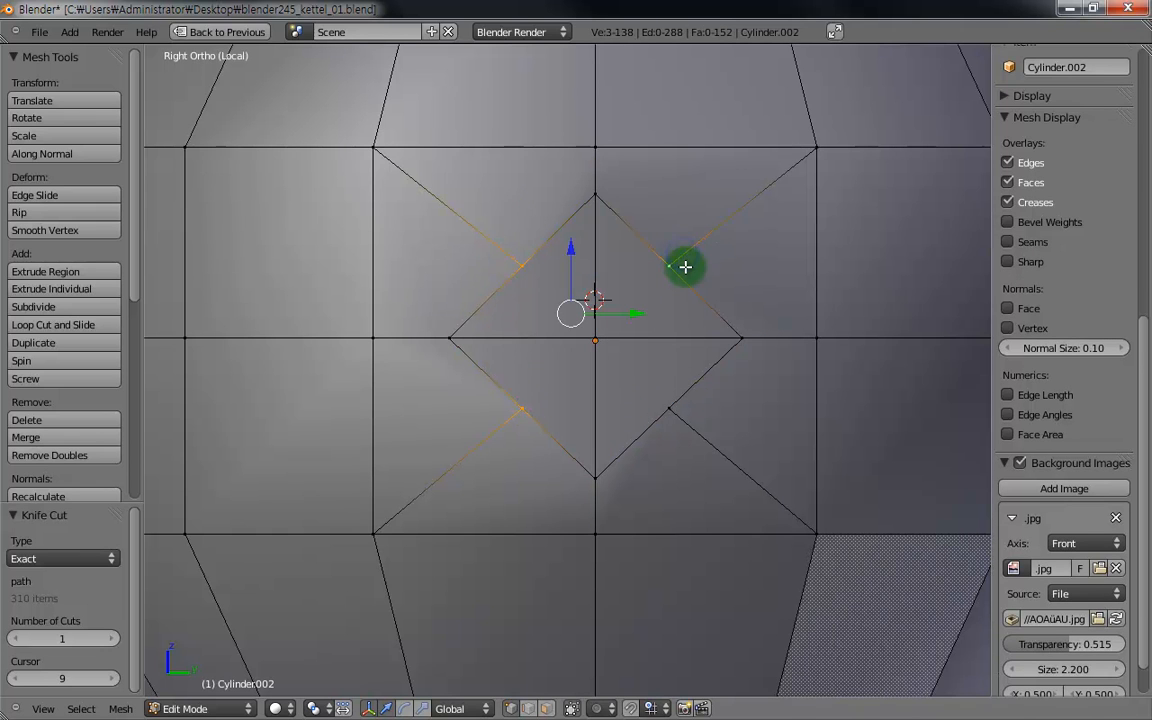
key("s")
right_click(765, 276)
right_click(681, 398, "shift")
key("s")
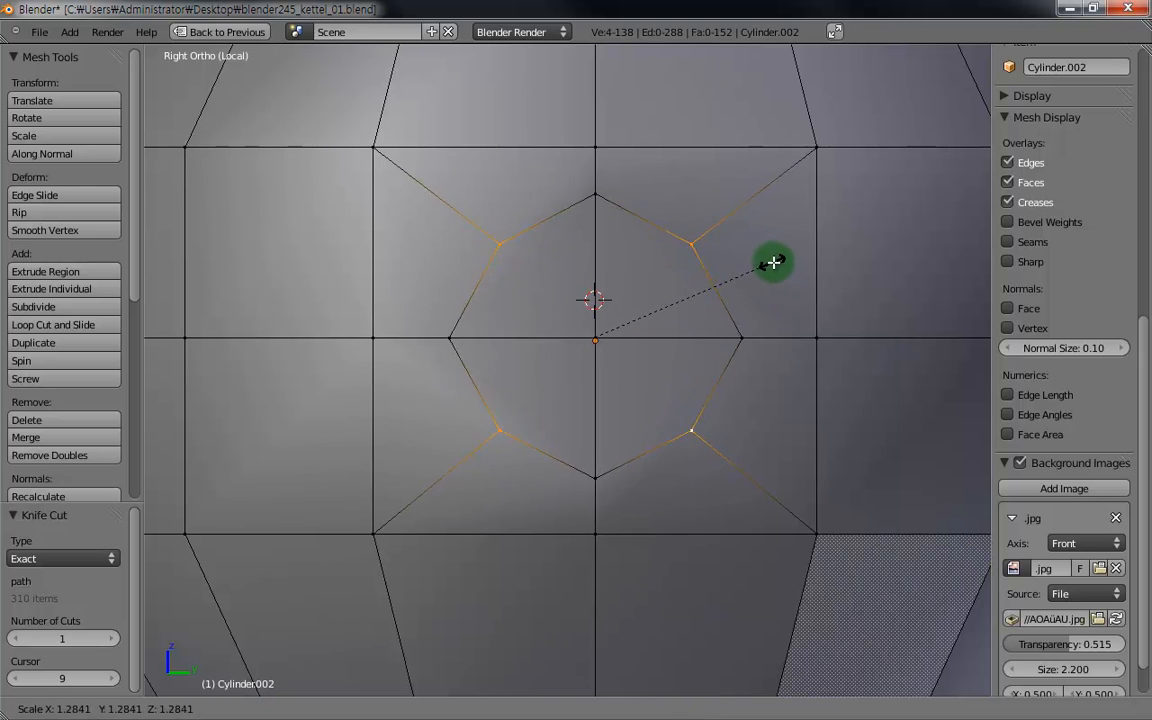
left_click(779, 261)
- Add the remaining octagon vertices to the selection and scale the whole ring up by about 1.22
middle_click_drag(601, 312, 514, 362)
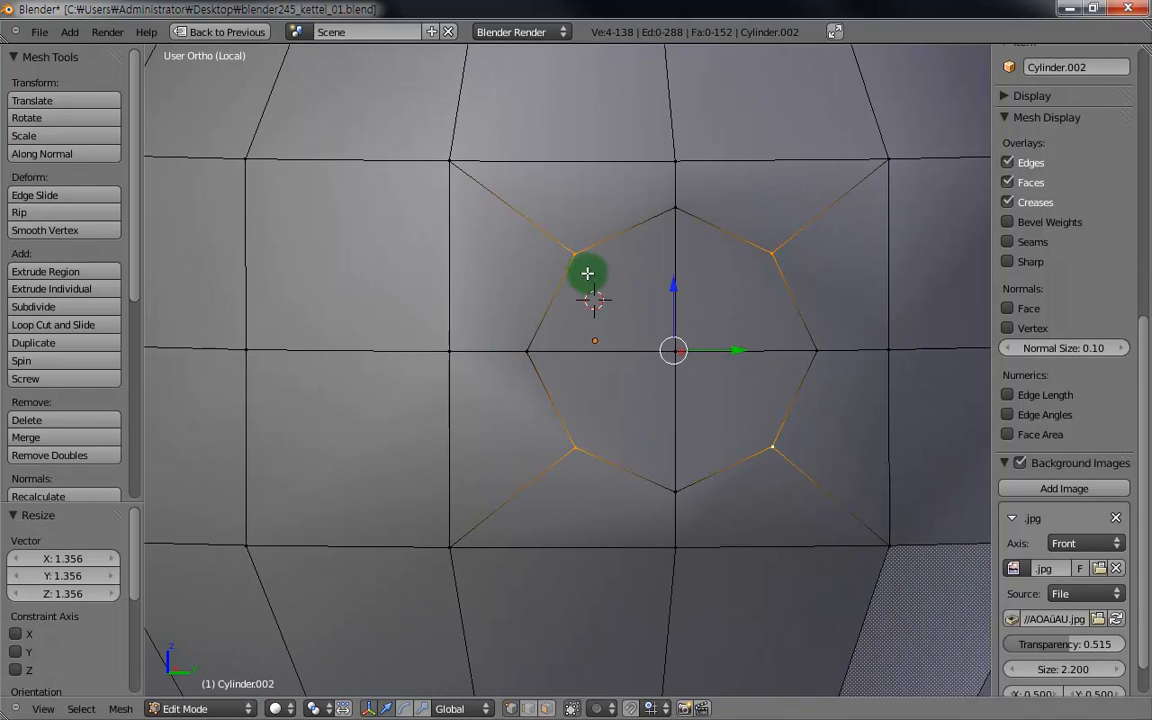
right_click(535, 348, "shift")
right_click(683, 205, "shift")
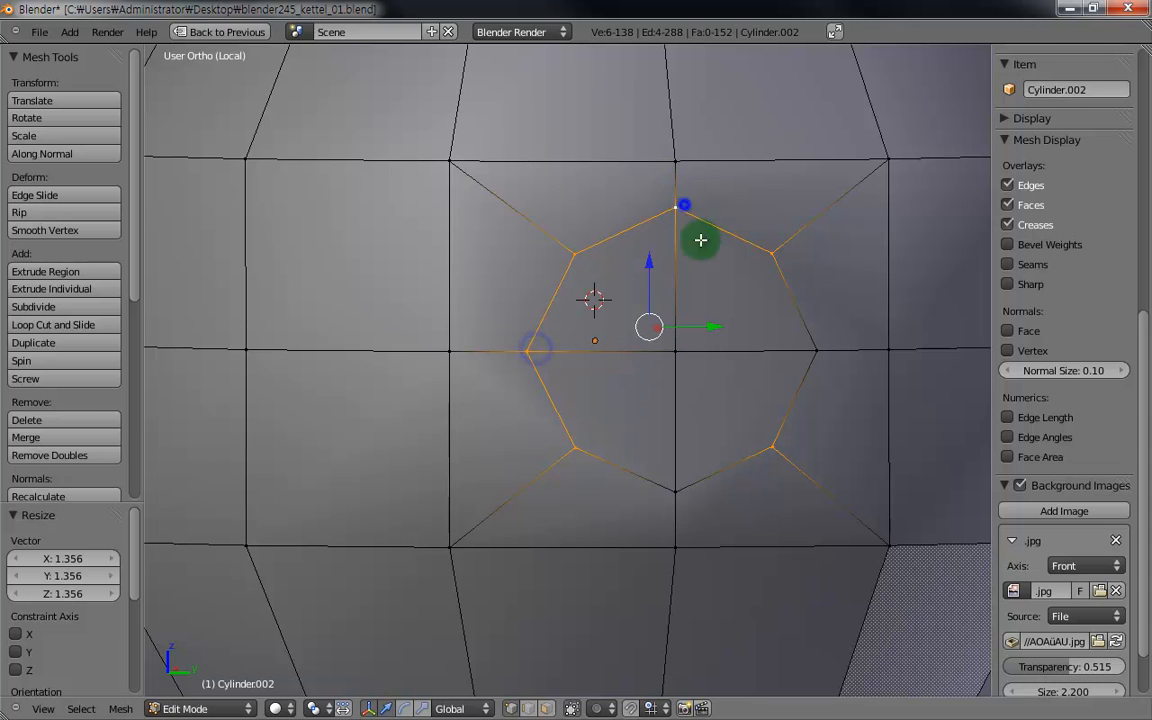
right_click(808, 349, "shift")
key("s")
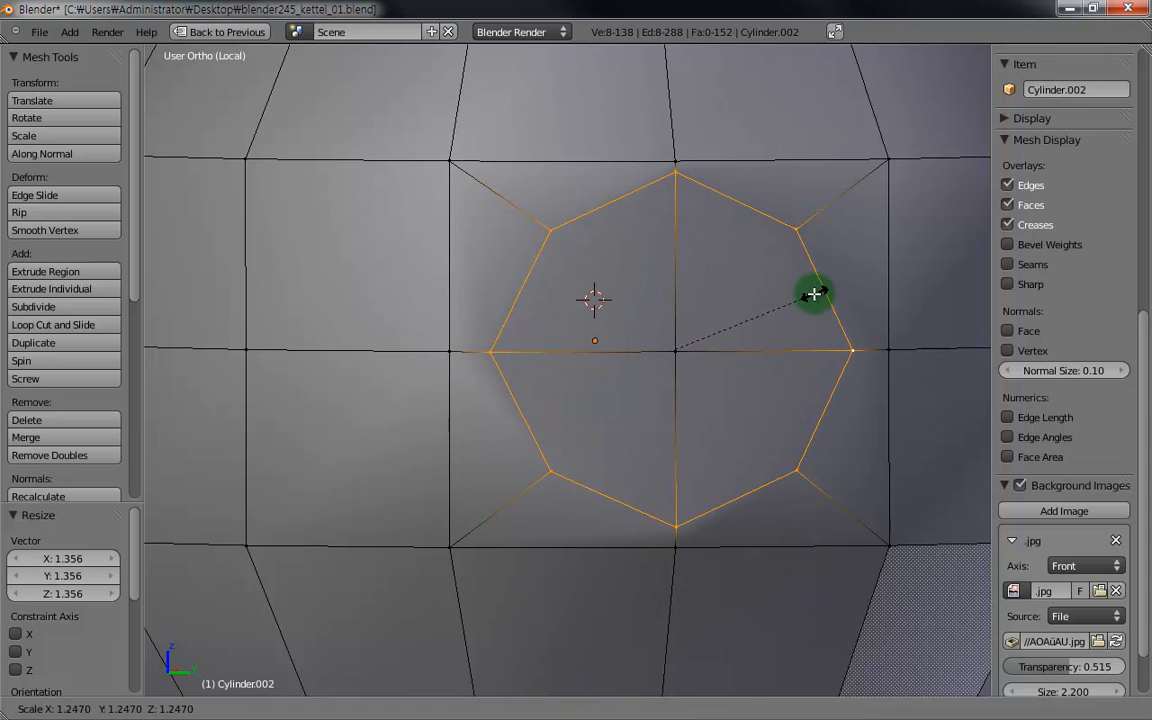
left_click(810, 293)
scroll(662, 342, "down", 3)
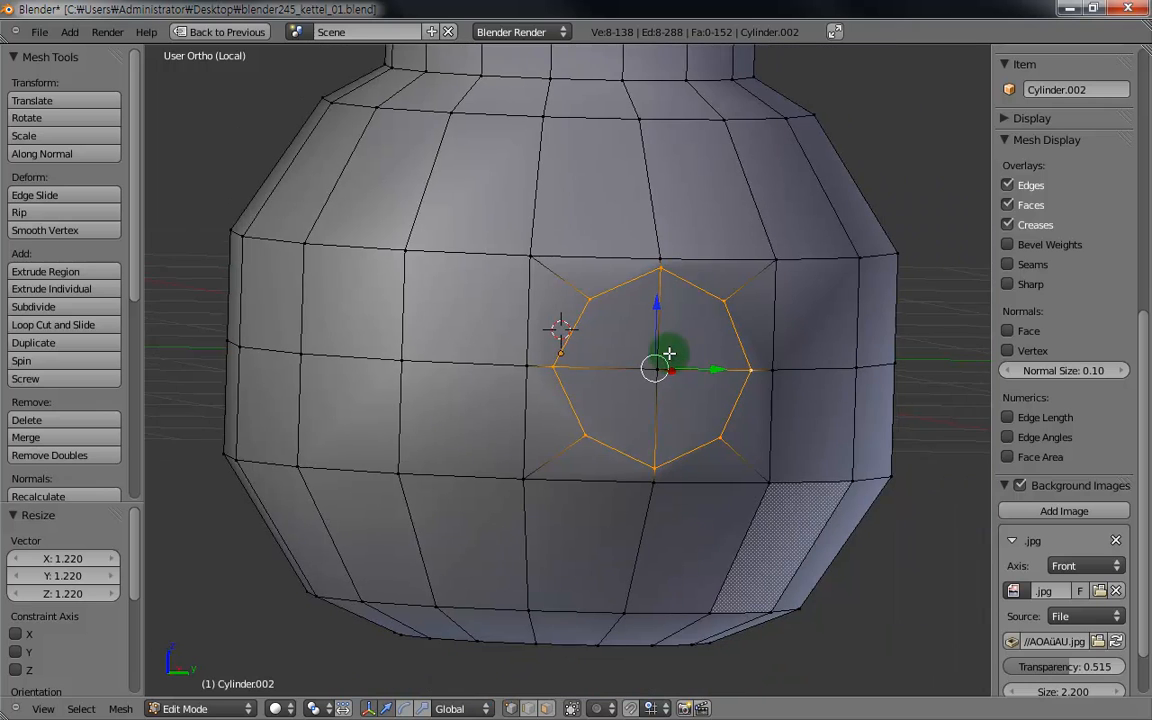
- Leave local view and examine how the body's octagonal ring lines up with the spout's base
key("KP_Divide")
mouse_move(642, 365)
middle_mouse_down()
mouse_move(717, 301)
mouse_move(738, 303)
mouse_move(638, 350)
mouse_move(709, 362)
mouse_move(651, 363)
middle_mouse_up()
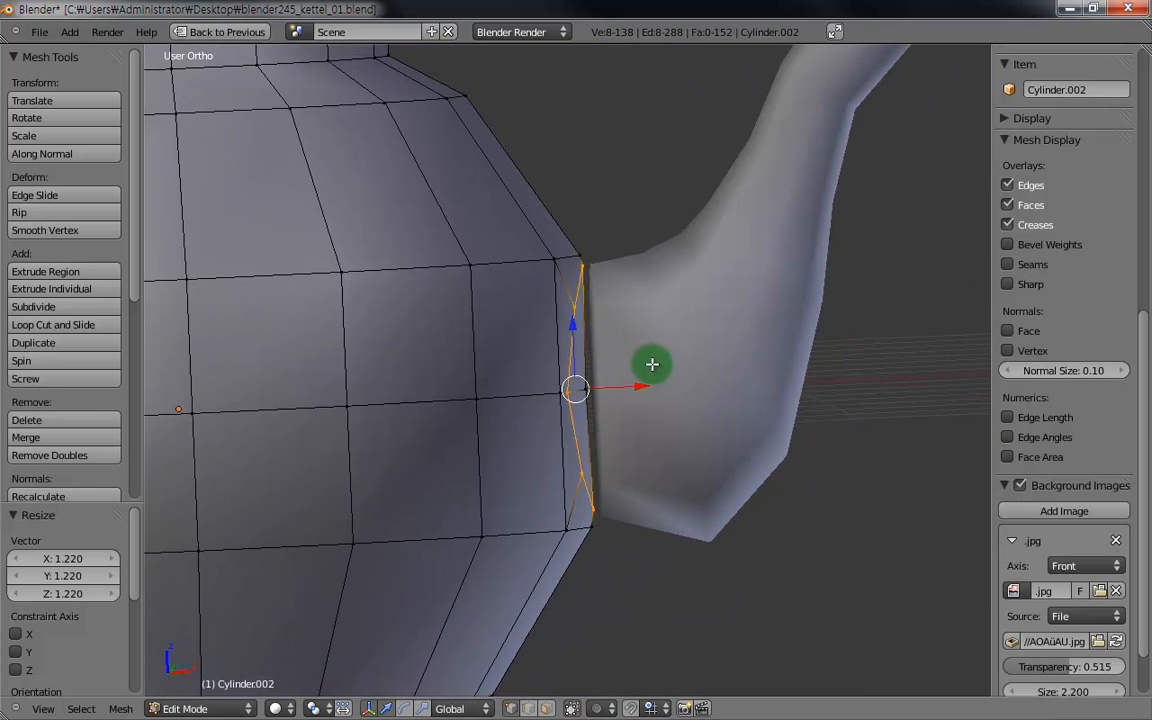
key("Tab")
right_click(733, 290)
middle_click_drag(733, 290, 640, 392)
right_click(396, 260, "shift")
key("Tab")
middle_click_drag(524, 328, 641, 319)
scroll(641, 319, "up", 3)
middle_click_drag(625, 460, 699, 347, "shift")
middle_click_drag(732, 408, 710, 325)
middle_click_drag(597, 254, 625, 255)
middle_click_drag(631, 371, 613, 339)
scroll(573, 402, "up", 2)
key("KP_5")
scroll(624, 356, "down", 3)
key("Tab")
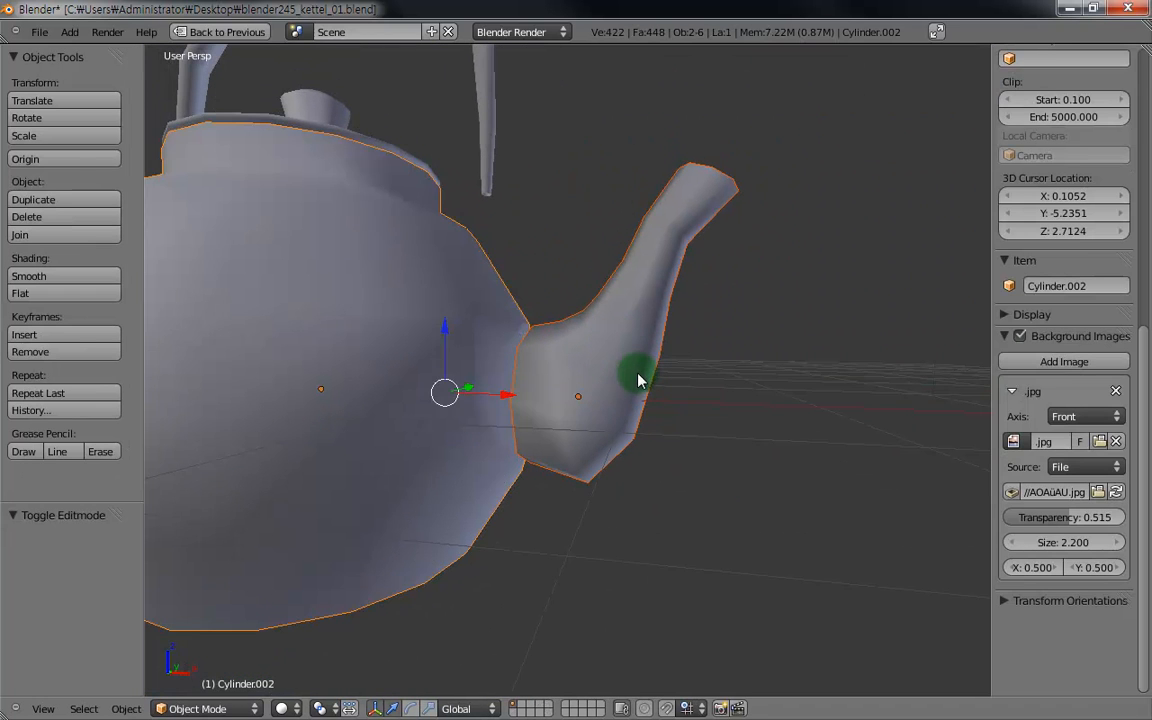
- Isolate the spout in local view and edit its mesh in face select mode, facing the base end
right_click(637, 330)
key("KP_Divide")
middle_click_drag(643, 411, 518, 377)
scroll(518, 377, "up", 4)
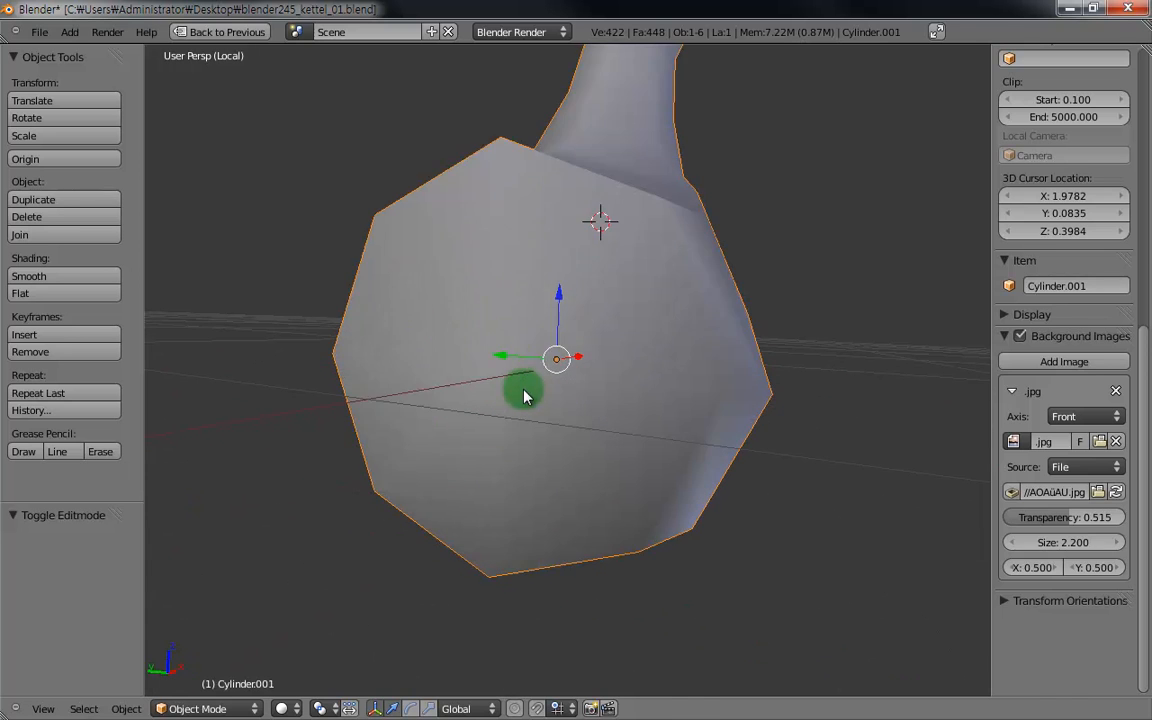
key("Tab")
key("ctrl+Tab")
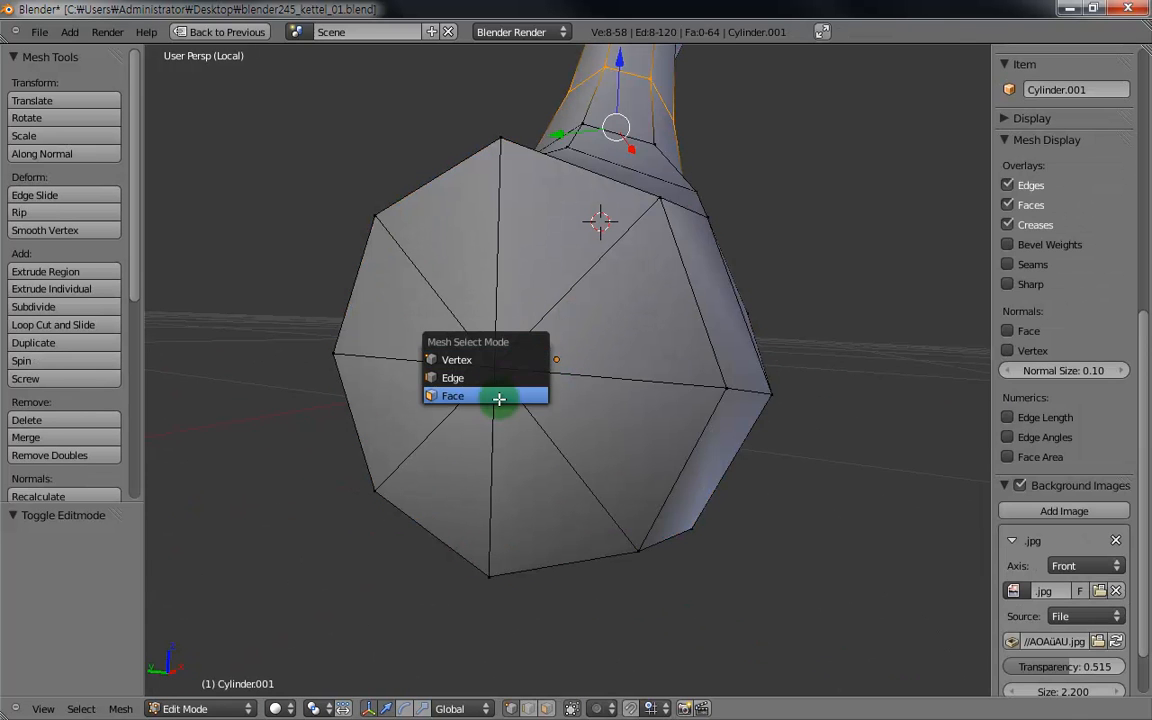
left_click(499, 399)
- Delete the eight triangular faces that cap the base end of the spout
right_click(420, 347)
right_click(427, 385, "shift")
right_click(484, 411, "shift")
right_click(528, 416, "shift")
right_click(568, 378, "shift")
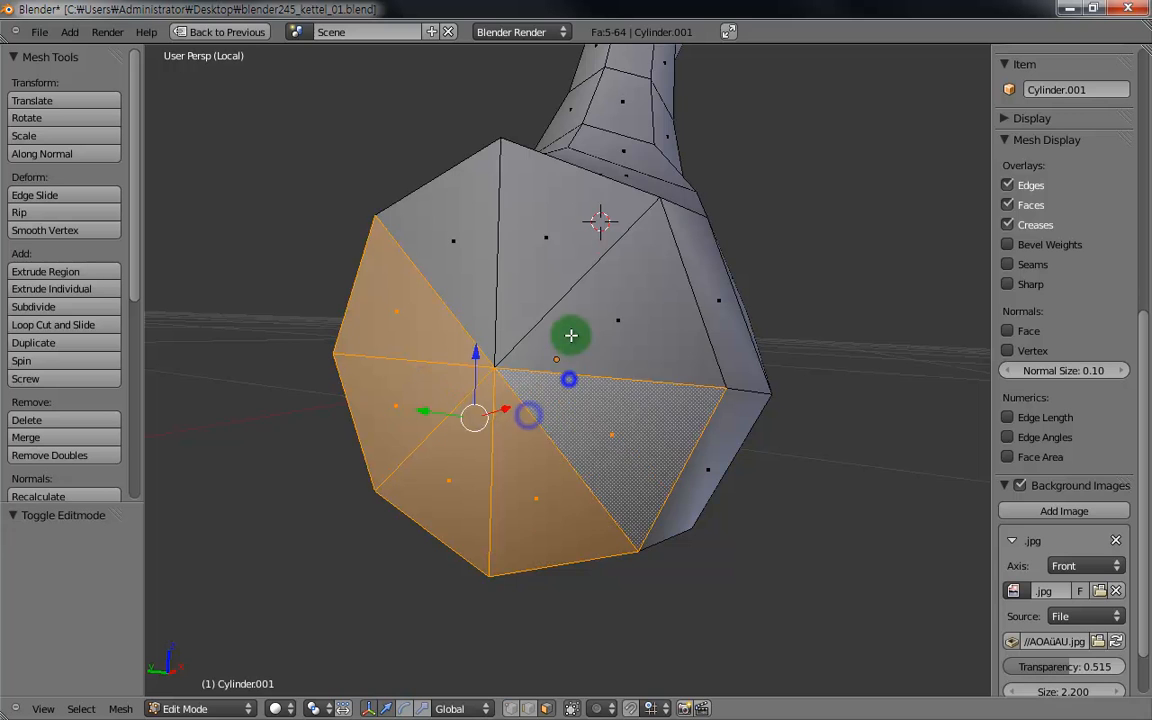
right_click(571, 335, "shift")
right_click(520, 266, "shift")
right_click(453, 263, "shift")
key("x")
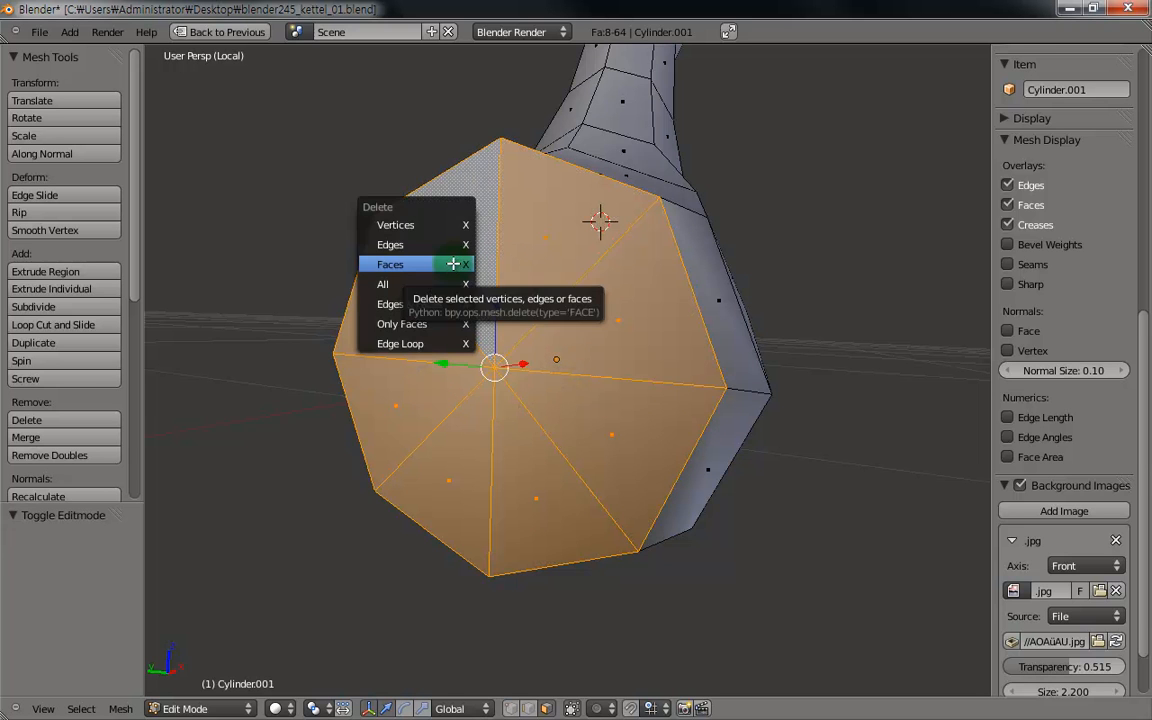
left_click(453, 263)
- Delete the eight triangular faces that close the tip of the spout
scroll(609, 272, "down", 4)
middle_click_drag(609, 272, 434, 419)
scroll(535, 437, "up", 6)
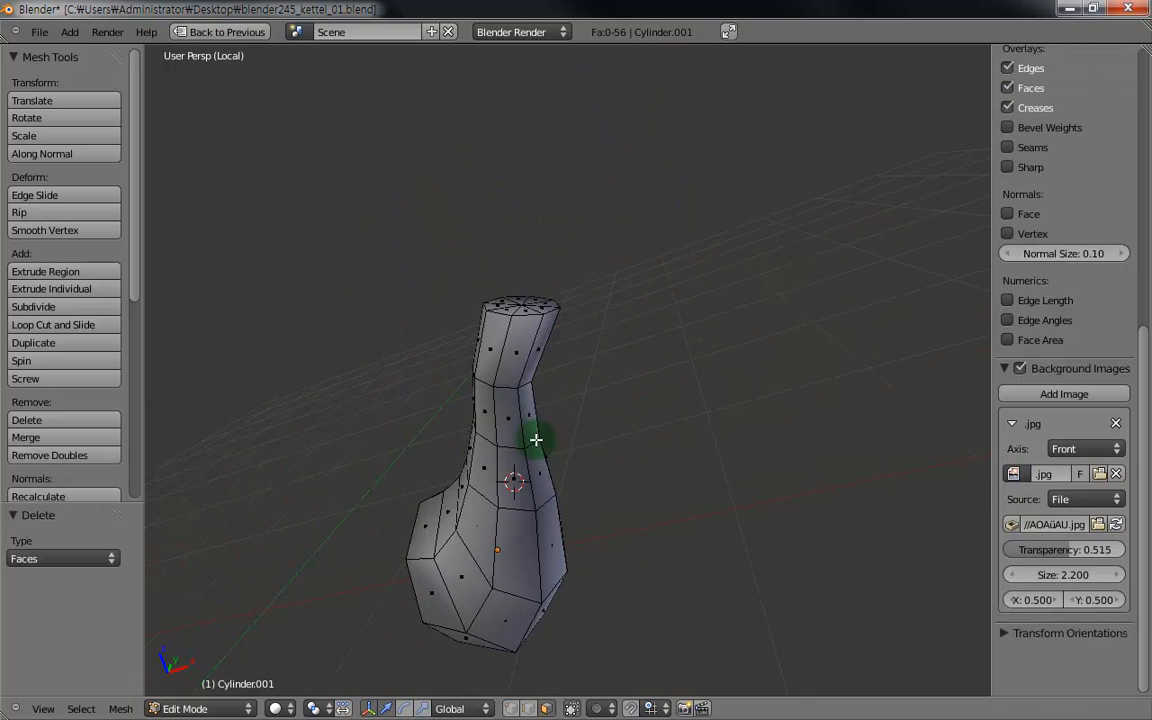
middle_click_drag(470, 356, 510, 374)
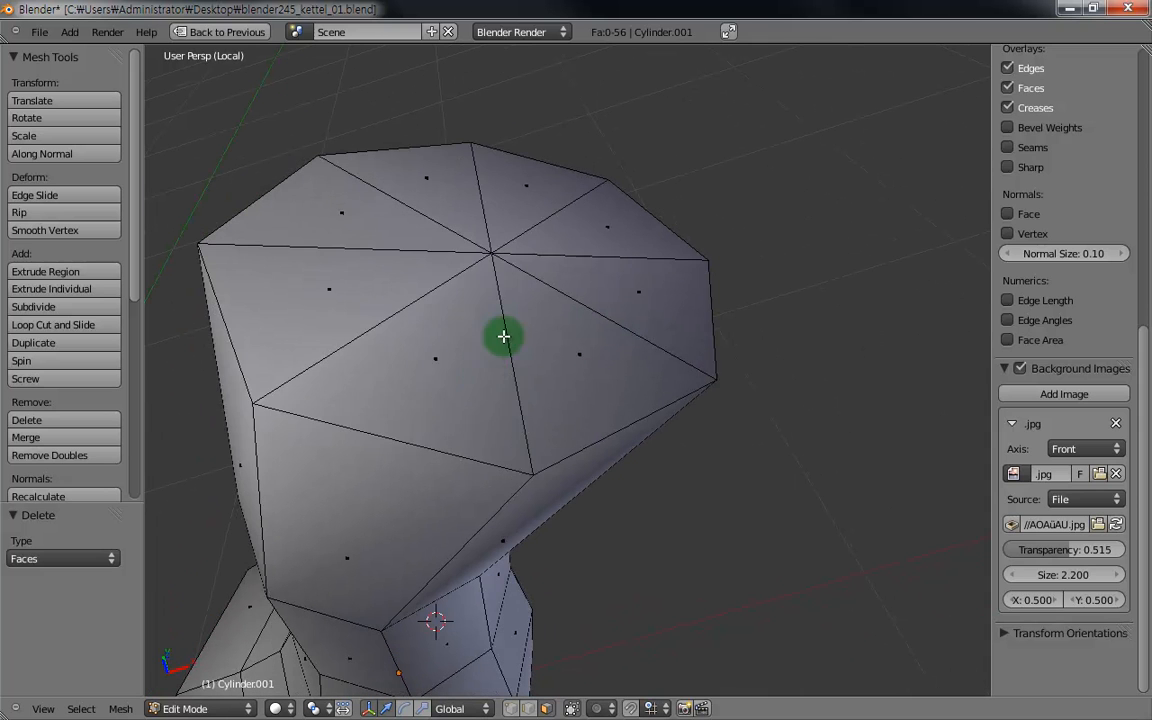
right_click(504, 337)
right_click(386, 283, "shift")
right_click(406, 233, "shift")
right_click(444, 200, "shift")
right_click(537, 200, "shift")
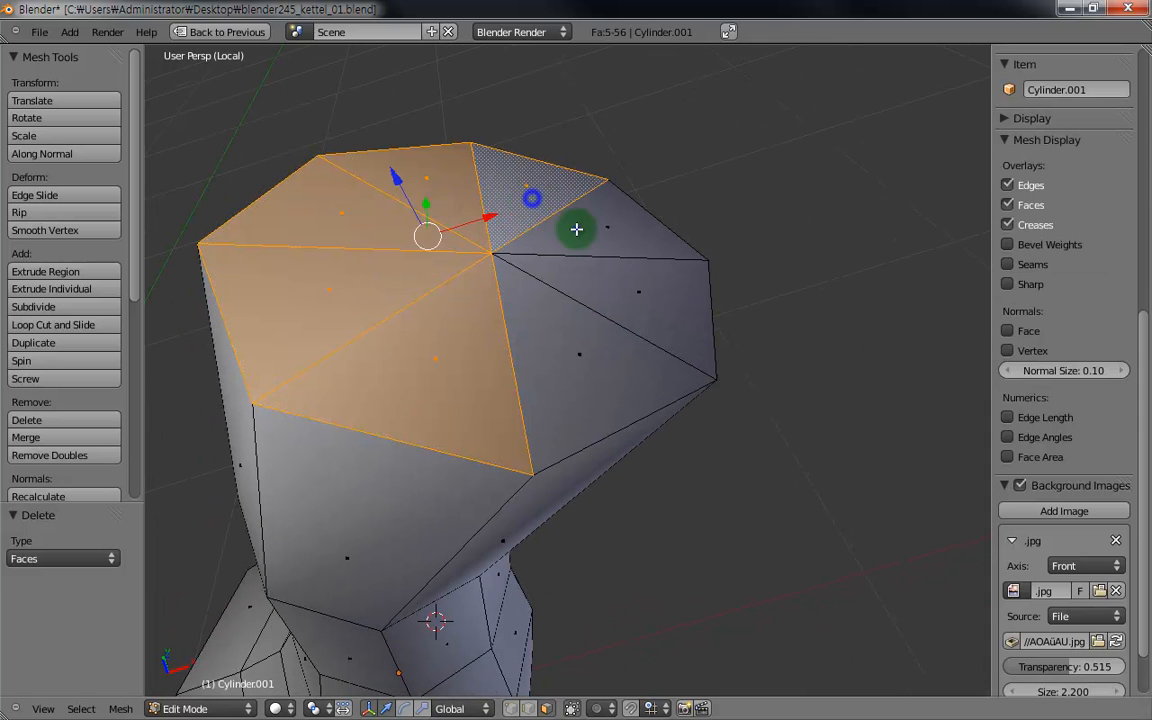
right_click(578, 228, "shift")
right_click(578, 285, "shift")
right_click(578, 332, "shift")
key("x")
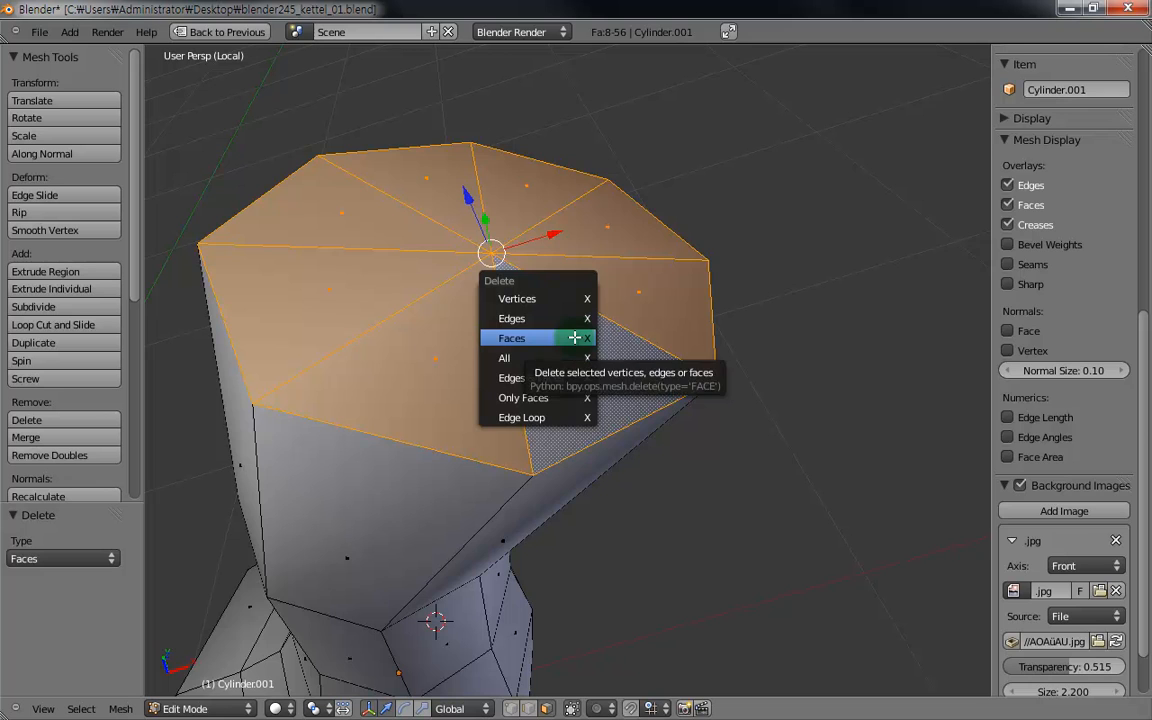
left_click(575, 338)
- Finish editing the spout, leave its local view and isolate the kettle body instead
scroll(520, 415, "down", 5)
middle_click_drag(484, 468, 598, 264, "shift")
scroll(495, 491, "down", 2)
middle_click_drag(494, 485, 489, 434)
key("Tab")
key("KP_Divide")
right_click(421, 286)
key("KP_Divide")
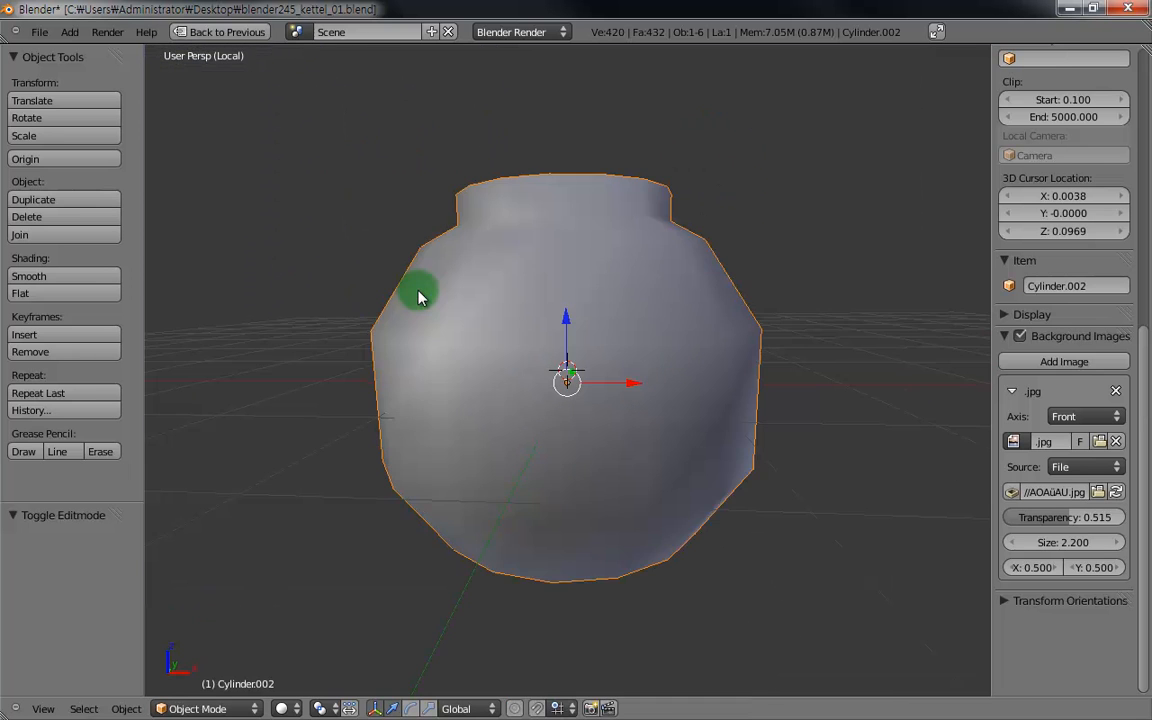
- Delete the four faces inside the octagonal ring on the kettle body to open a hole for the spout
key("Tab")
scroll(571, 342, "up", 5)
scroll(624, 414, "up", 1)
scroll(624, 414, "down", 5)
middle_click_drag(607, 404, 755, 404)
scroll(607, 411, "up", 4)
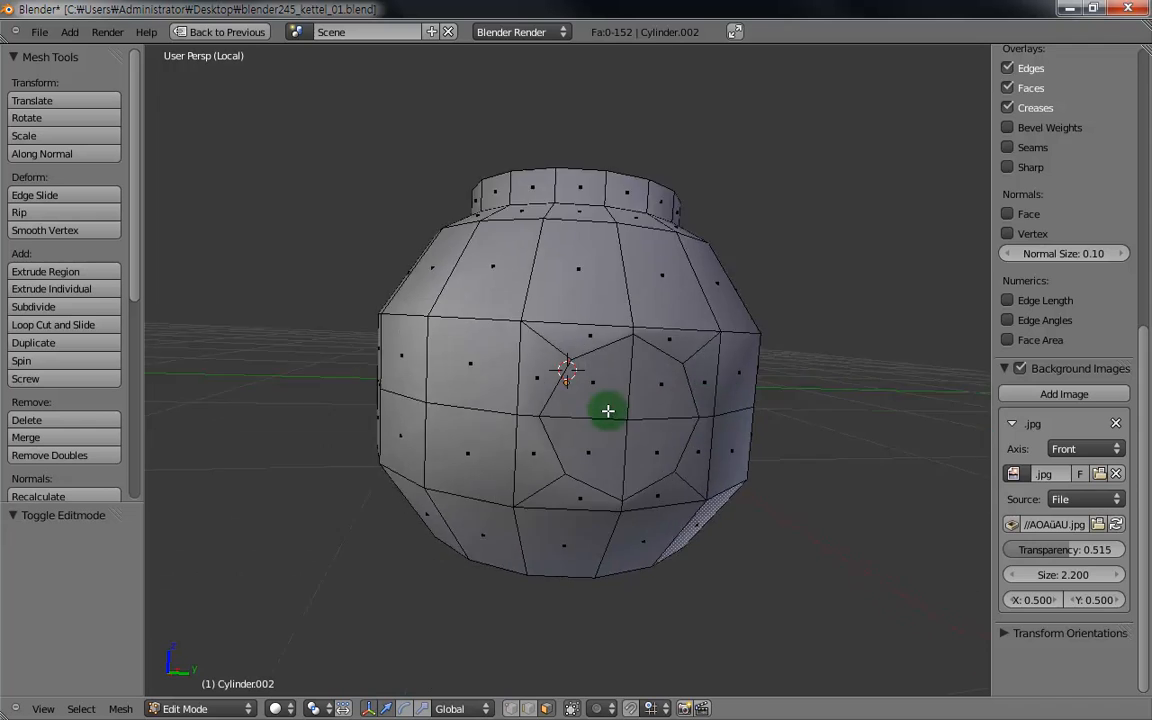
right_click(583, 386)
right_click(632, 513, "shift")
right_click(720, 499, "shift")
right_click(735, 384, "shift")
key("x")
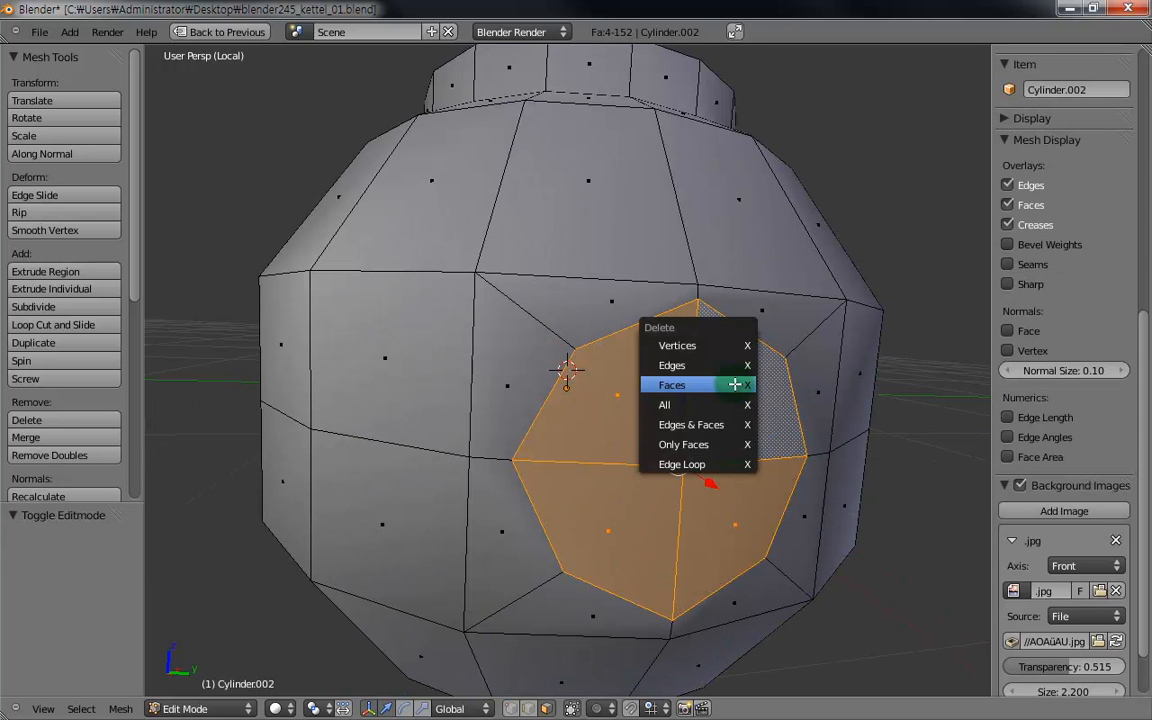
left_click(738, 383)
scroll(596, 373, "down", 3)
middle_click_drag(596, 373, 659, 370)
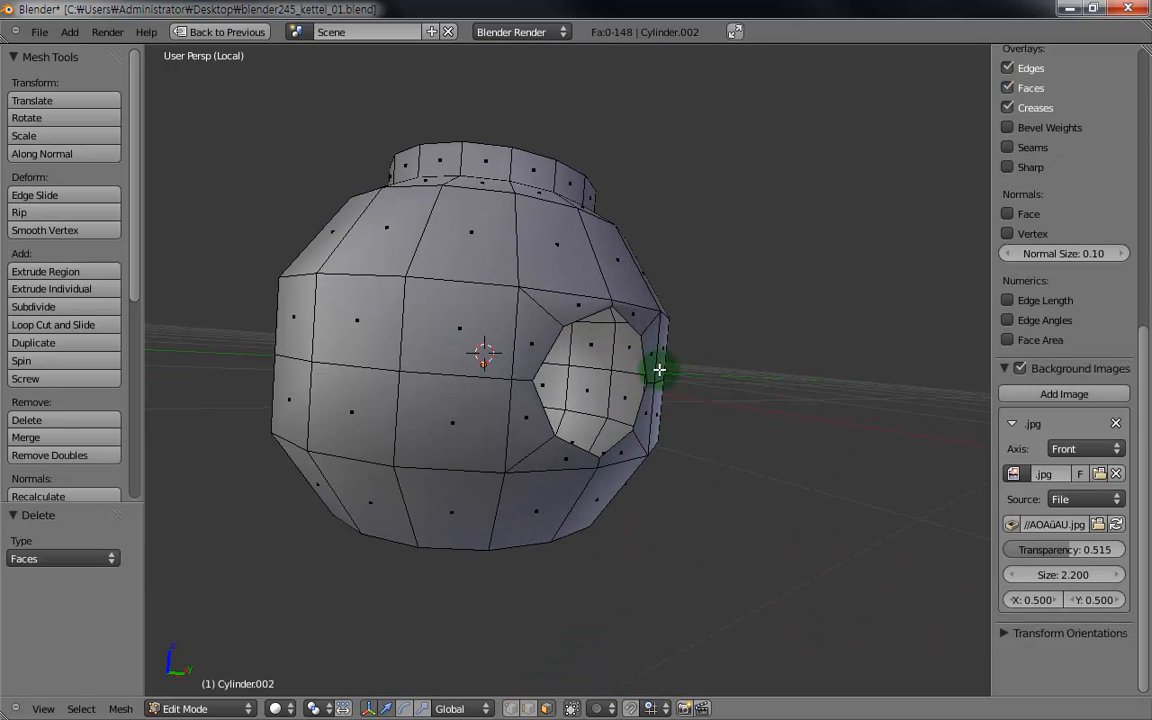
- Leave local view and Edit Mode, select the spout and show it in the front orthographic view
key("KP_Divide")
scroll(640, 386, "up", 3)
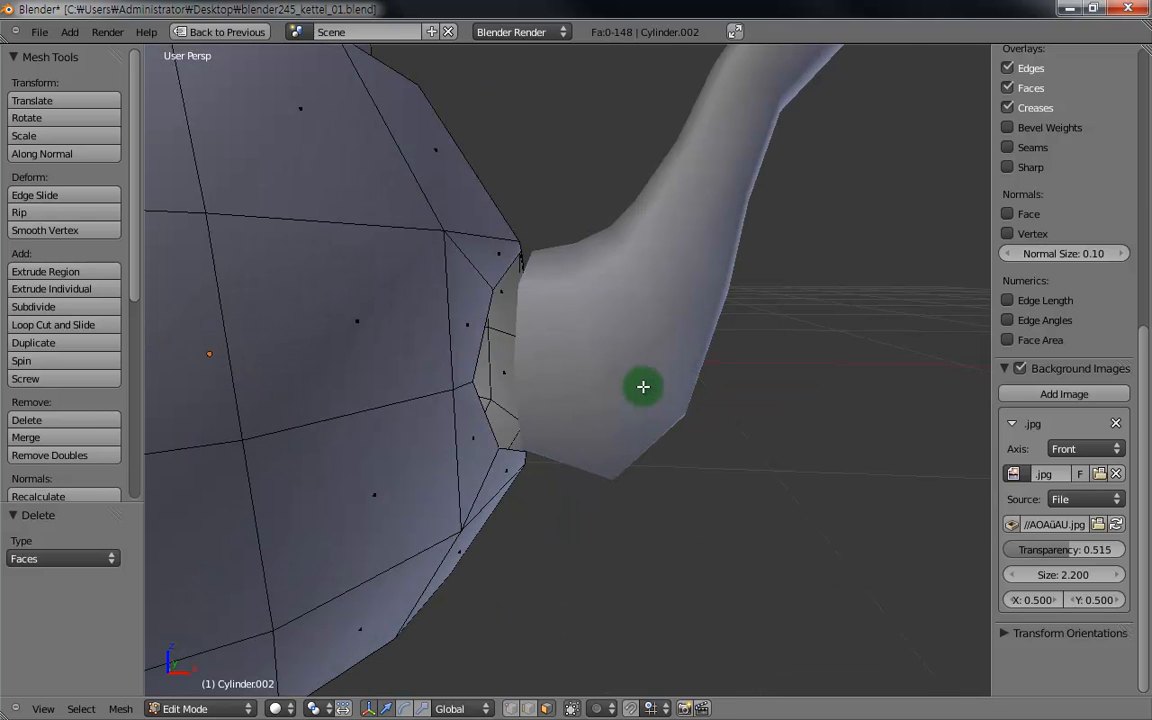
key("Tab")
right_click(615, 302)
key("KP_1")
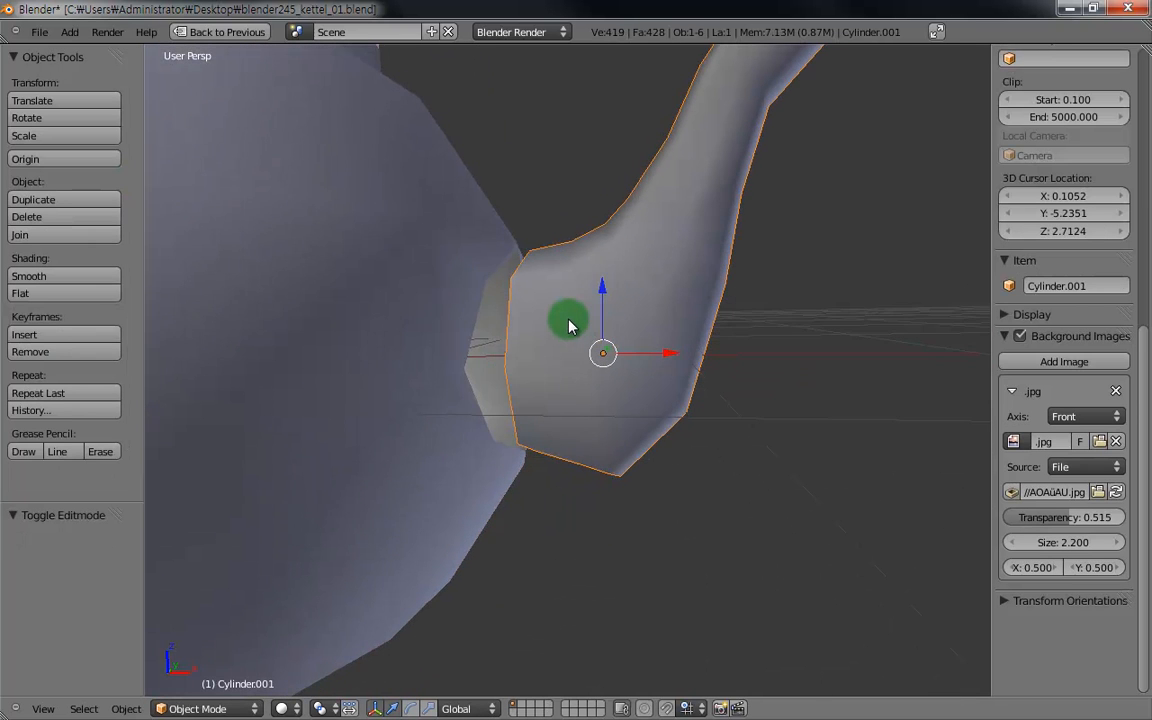
key("KP_5")
middle_click_drag(611, 363, 601, 381, "shift")
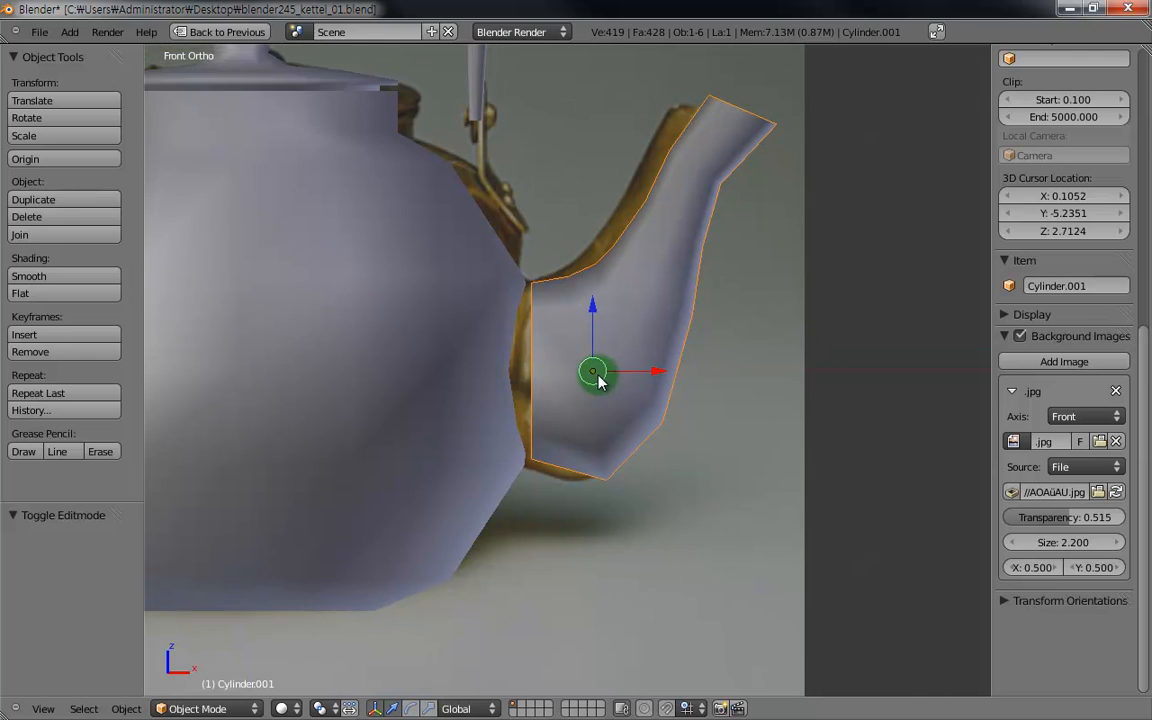
- Move the spout -0.015 along X toward the kettle body and check the gap between the two openings
scroll(602, 382, "up", 3)
left_click_drag(685, 374, 670, 372)
right_click(393, 368)
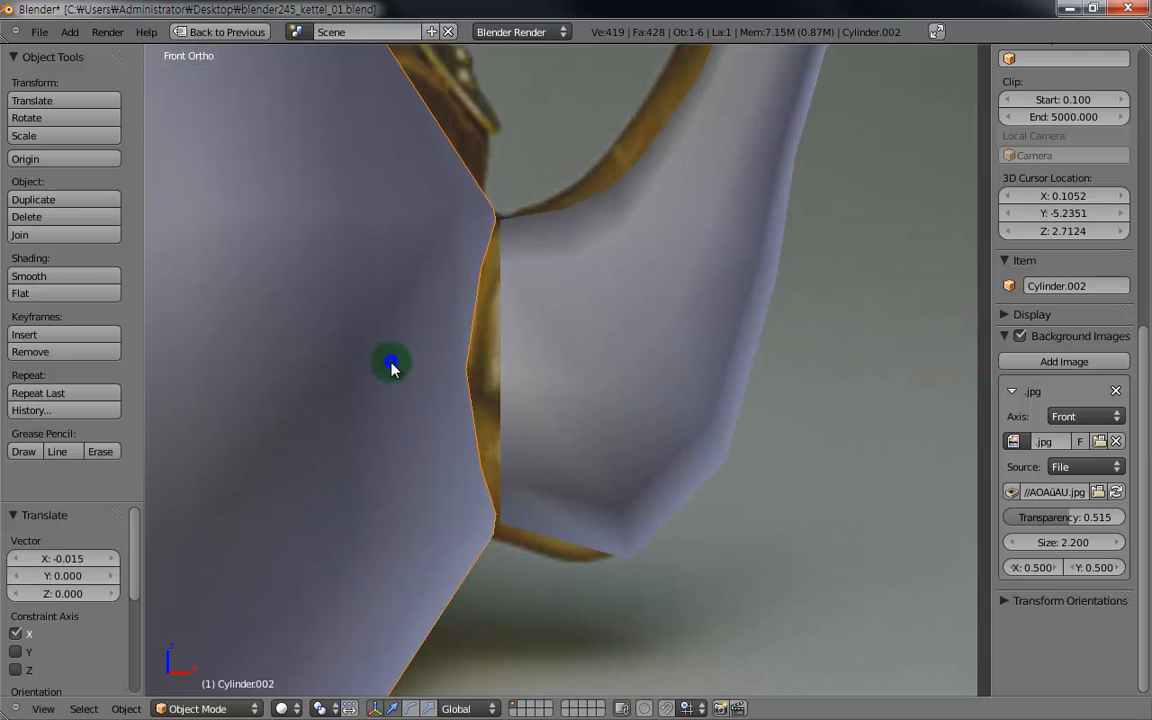
key("Tab")
scroll(445, 387, "up", 3)
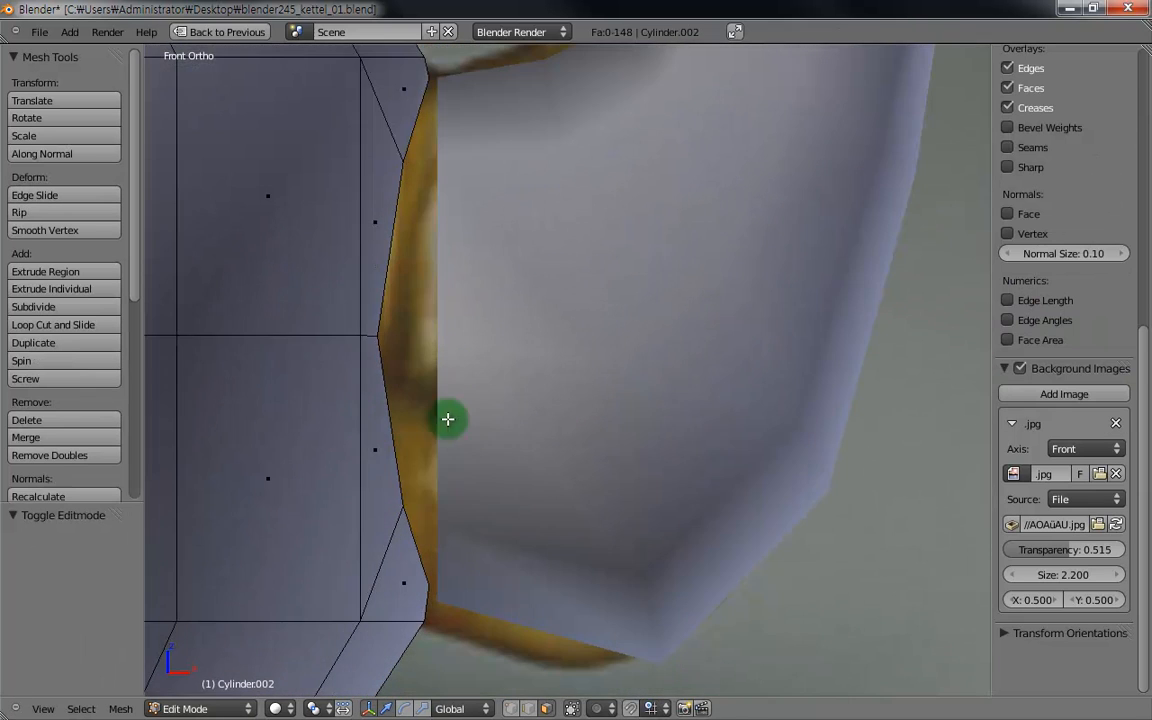
middle_click_drag(445, 279, 442, 324)
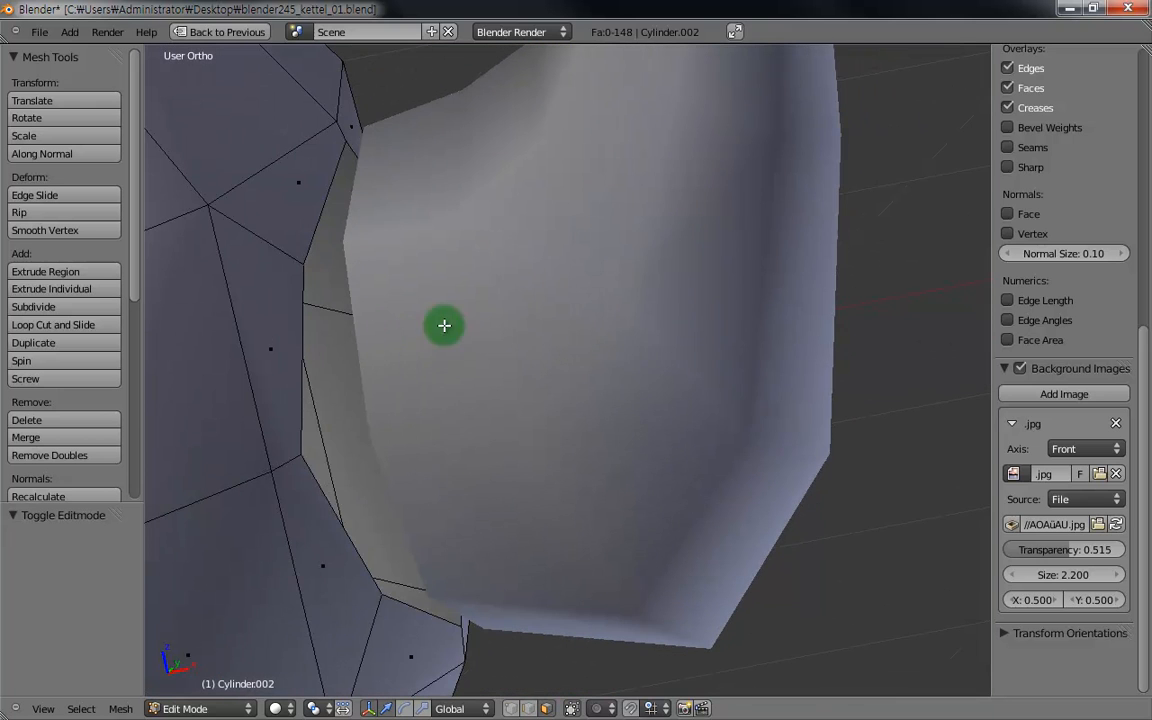
scroll(494, 353, "down", 3)
key("Tab")
right_click(567, 297)
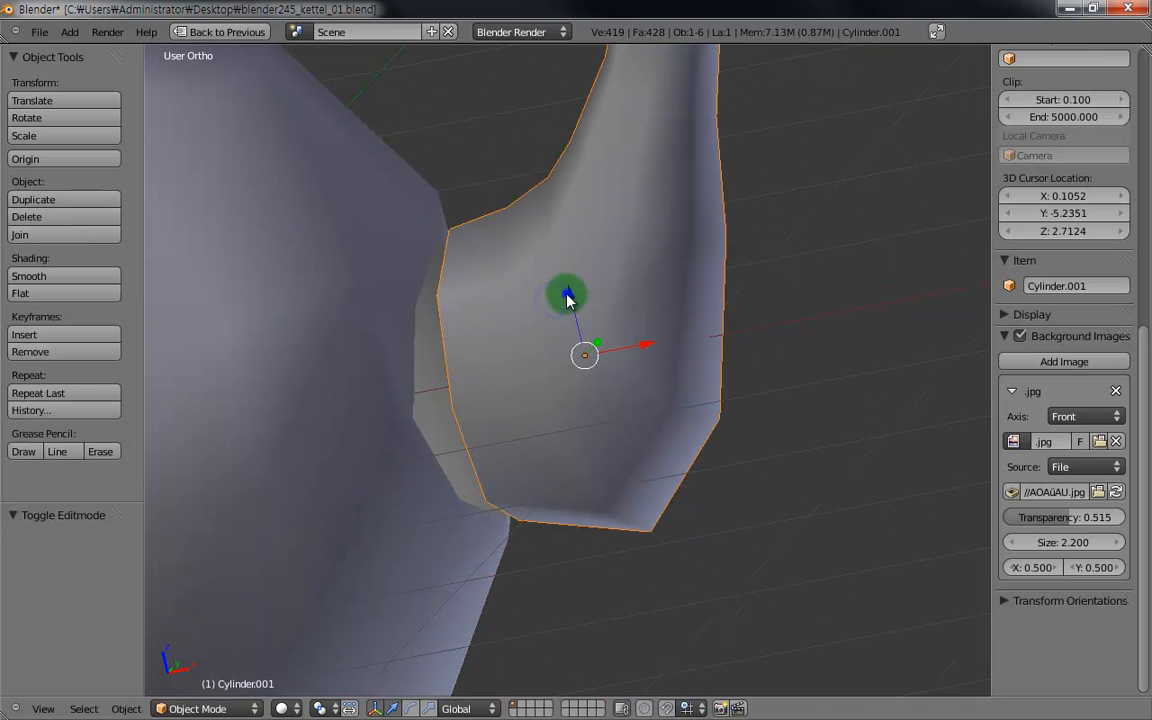
scroll(452, 316, "down", 4)
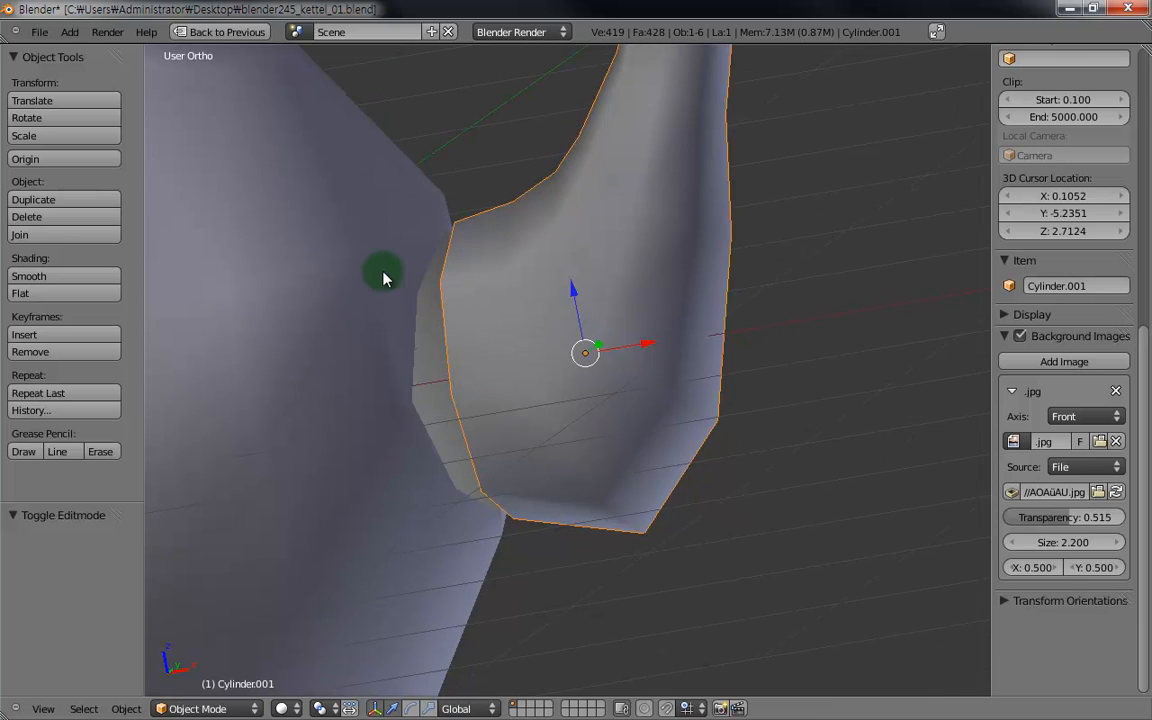
- Select the spout together with the kettle body and join them into a single object
right_click(370, 316)
right_click(566, 296)
right_click(396, 316)
right_click(550, 313)
right_click(482, 330, "shift")
middle_click_drag(326, 336, 326, 314)
middle_click_drag(460, 317, 561, 320, "shift")
scroll(483, 320, "up", 2)
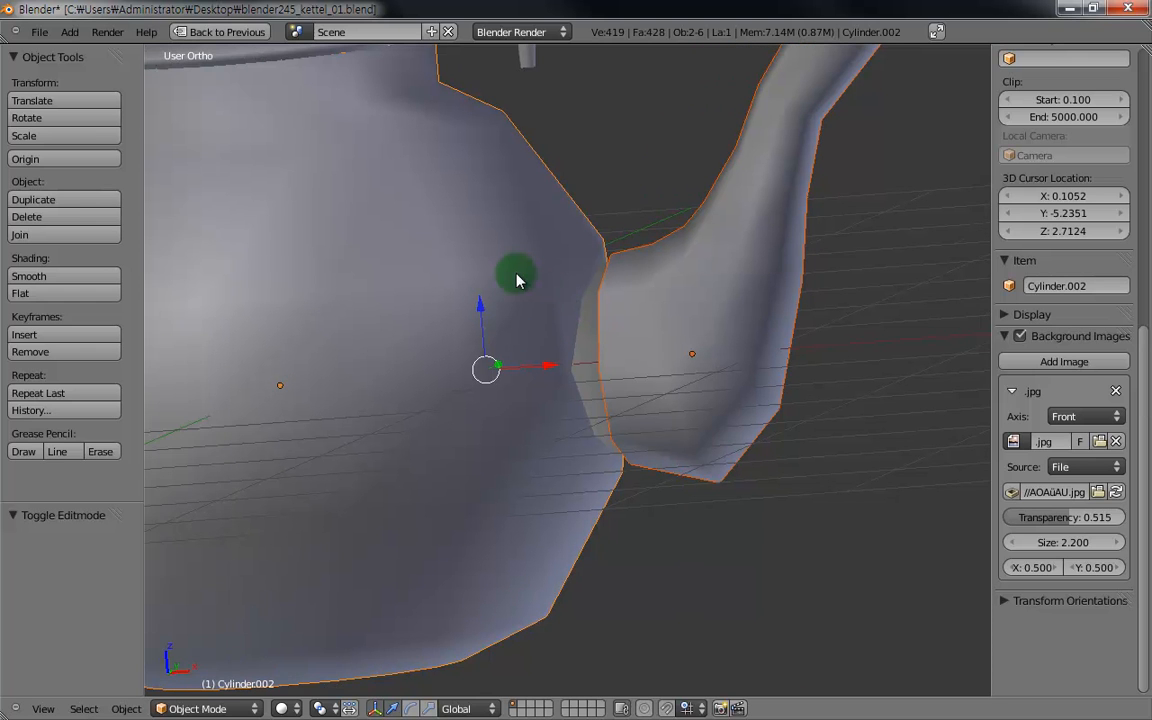
key("ctrl+j")
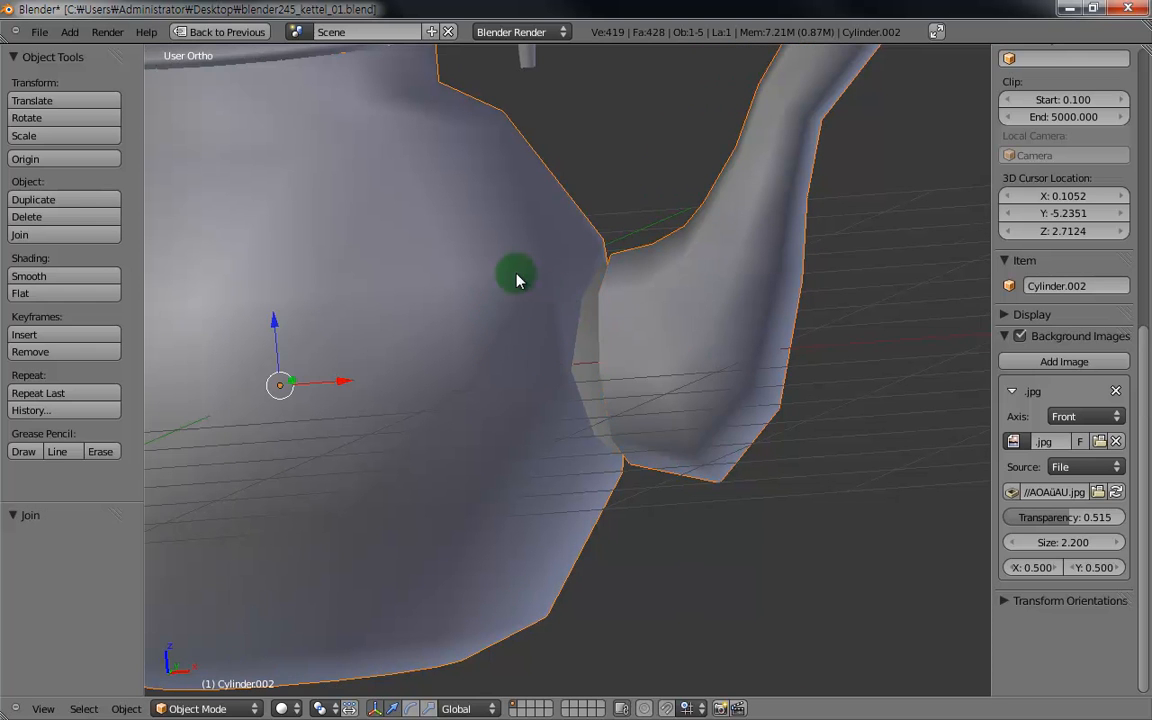
- Enter Edit Mode on the joined kettle at the spout gap and switch to vertex selection
scroll(505, 350, "down", 4)
middle_click_drag(505, 348, 499, 316, "shift")
scroll(475, 367, "up", 3)
middle_click_drag(647, 170, 598, 365)
scroll(530, 375, "up", 2)
key("Tab")
middle_click_drag(546, 404, 549, 375)
scroll(566, 391, "up", 2)
middle_click_drag(613, 332, 553, 395, "shift")
middle_click_drag(585, 385, 570, 405)
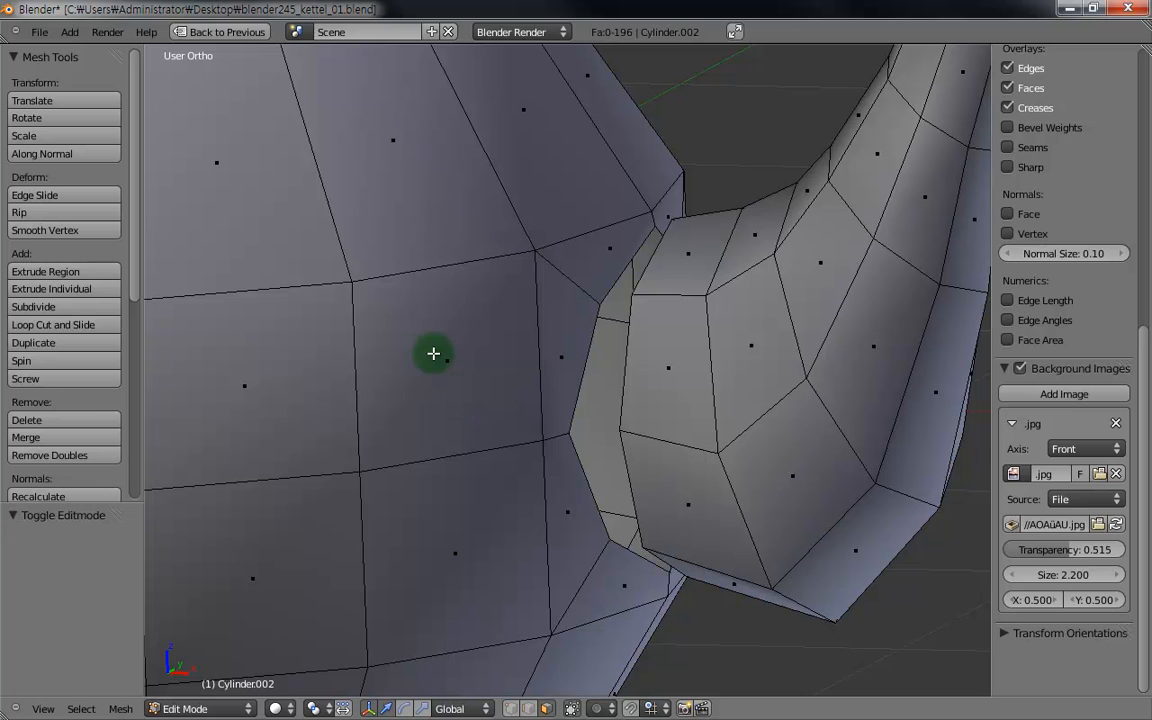
key("ctrl+Tab")
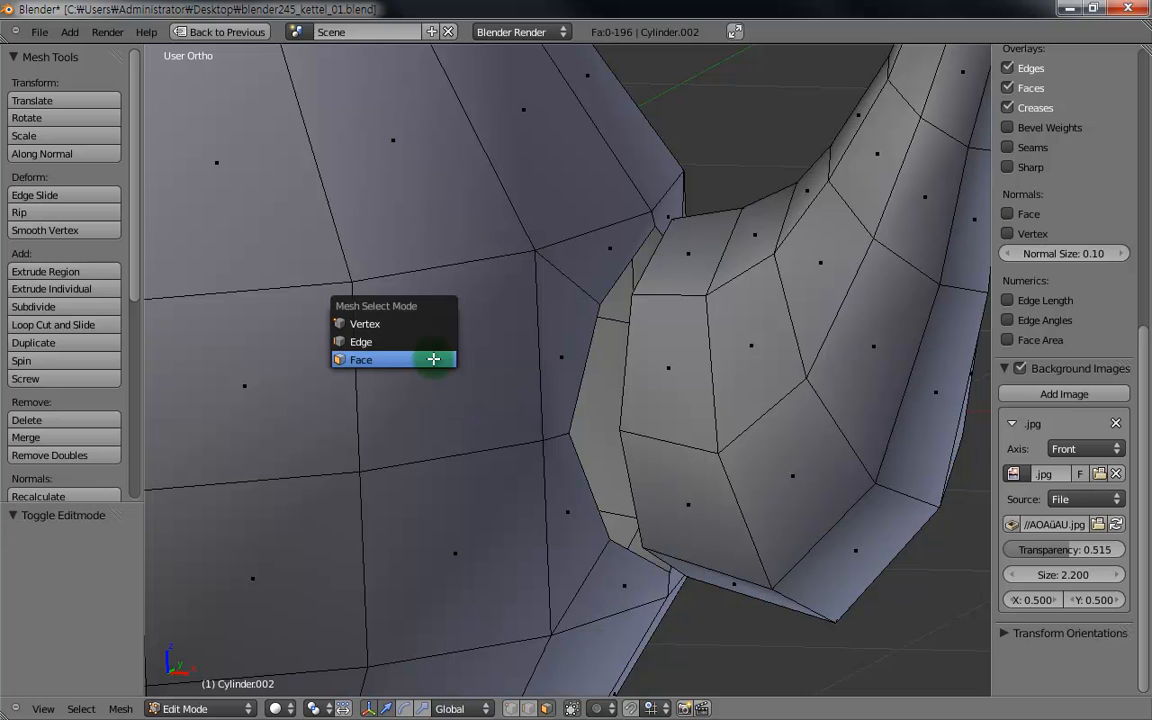
left_click(396, 322)
- Merge one upper rim vertex of the spout with the matching vertex of the body hole, using At Last
middle_click_drag(528, 358, 561, 368)
scroll(561, 368, "up", 2)
middle_click_drag(628, 268, 560, 393, "shift")
right_click(631, 263)
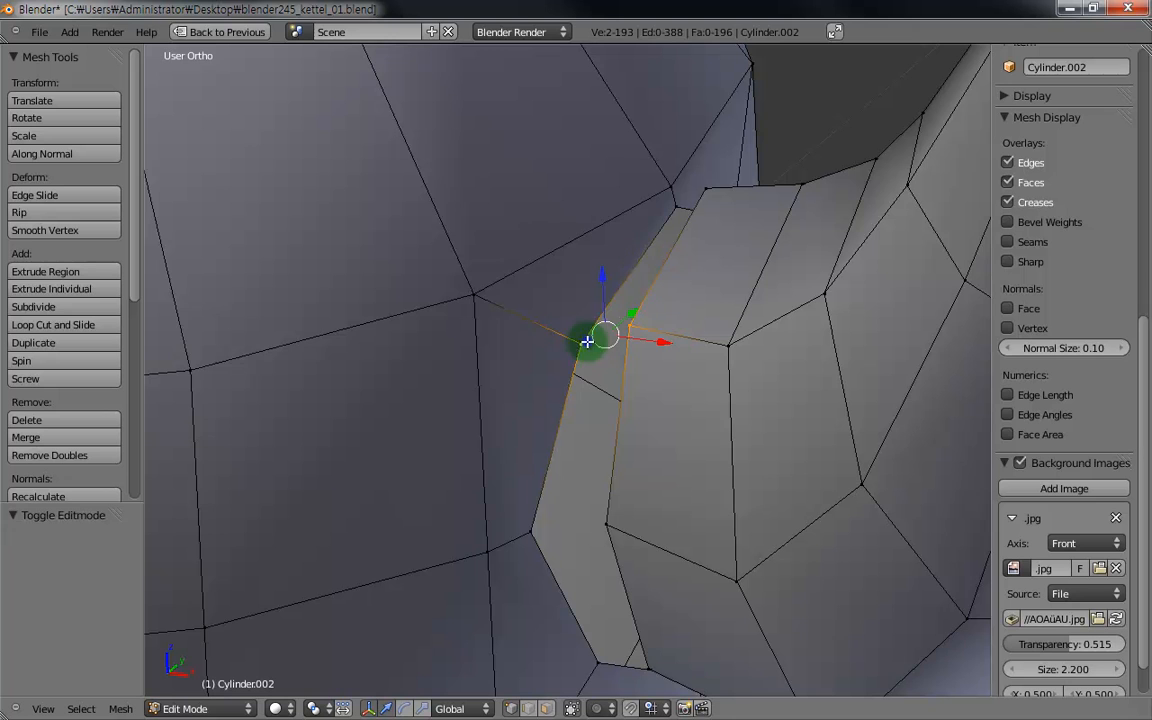
middle_click_drag(473, 381, 475, 367)
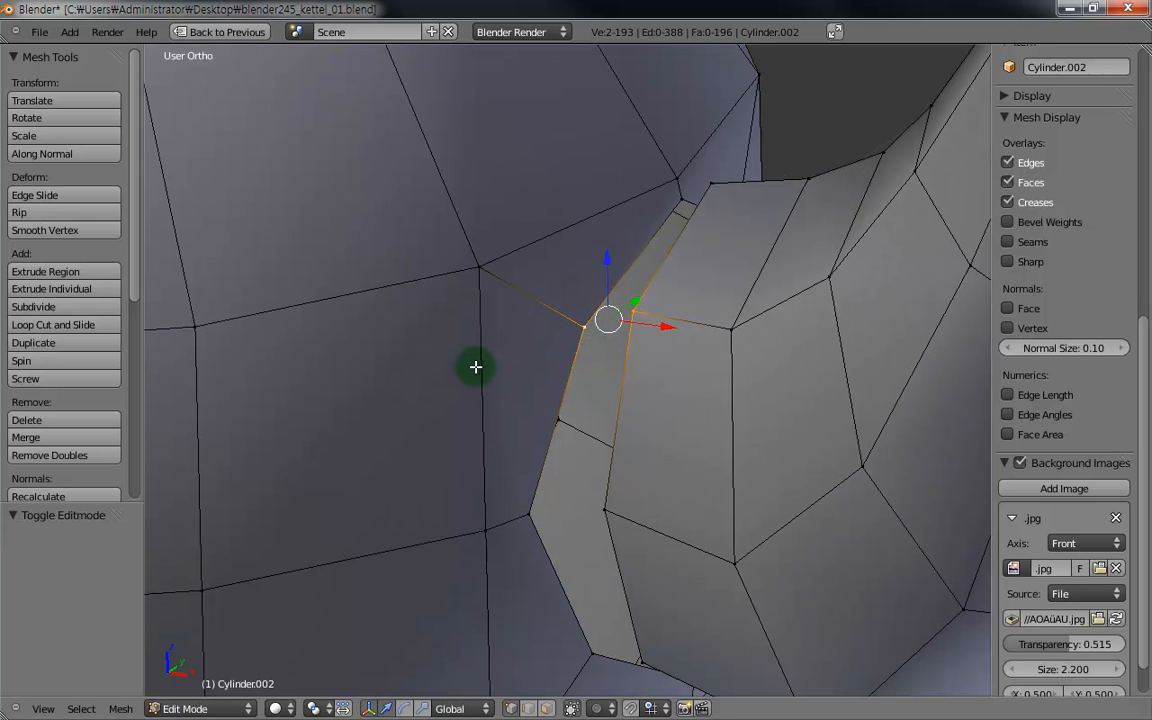
key("alt+m")
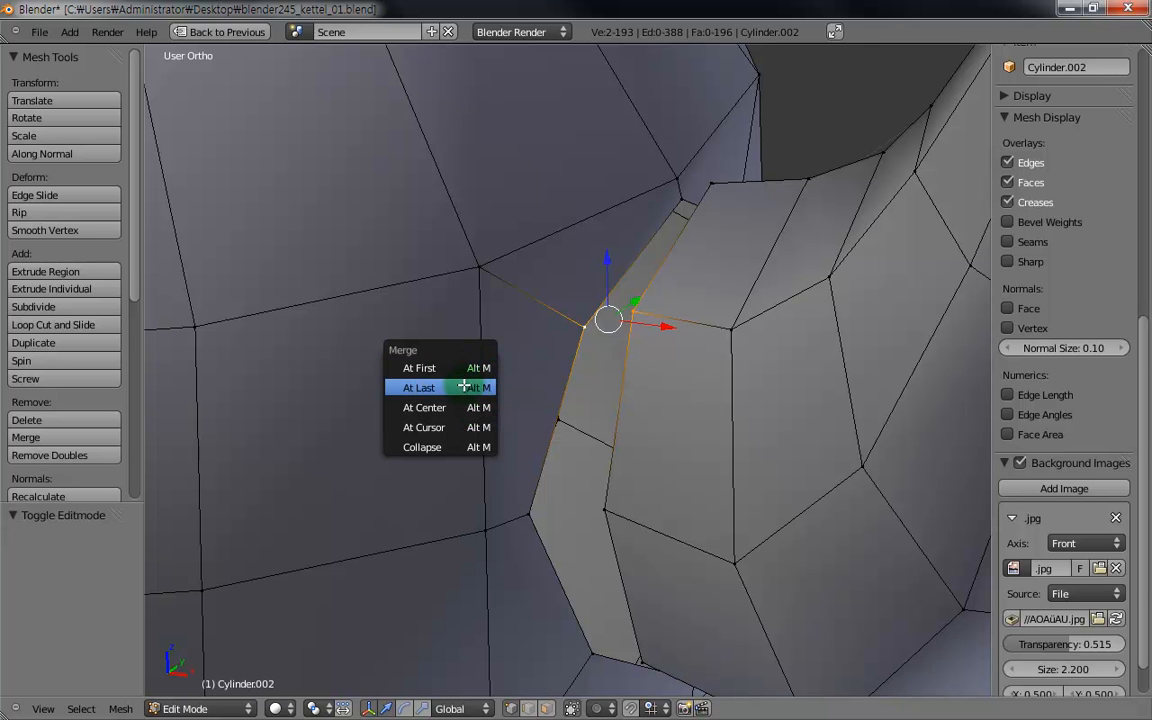
left_click(463, 386)
middle_click_drag(650, 478, 655, 407)
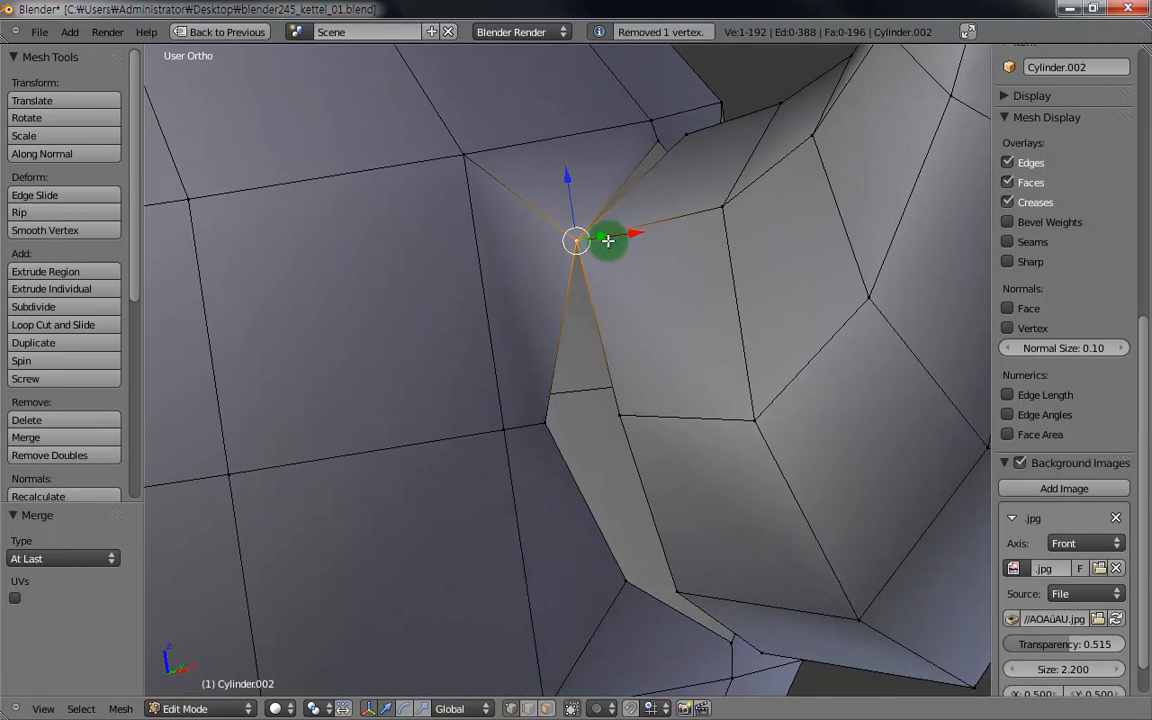
- Try merging the next spout and body vertex pair At Center and At First, undoing each attempt
right_click(622, 411)
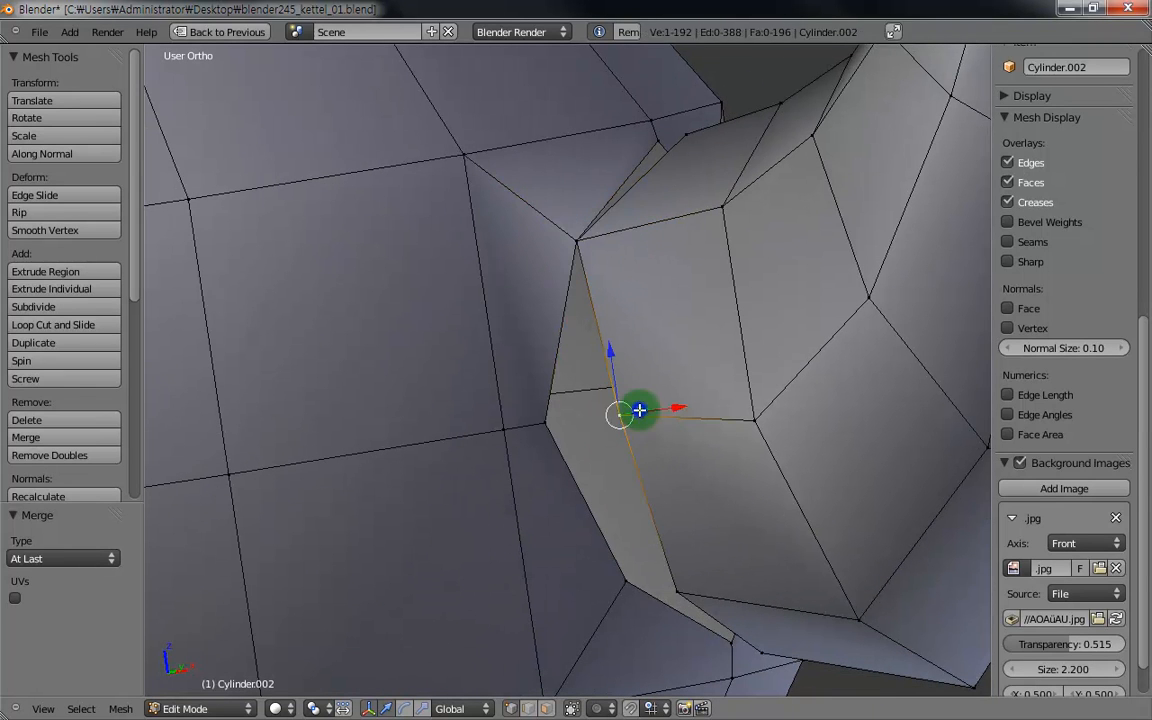
right_click(554, 424, "shift")
key("alt+m")
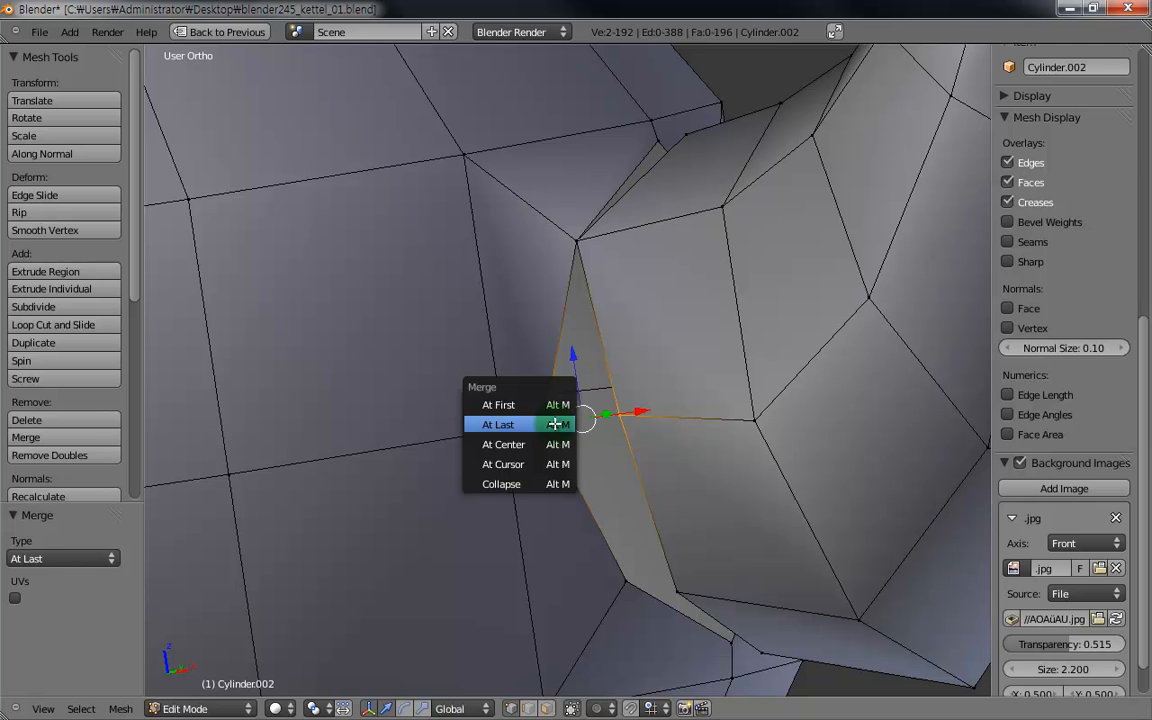
left_click(552, 444)
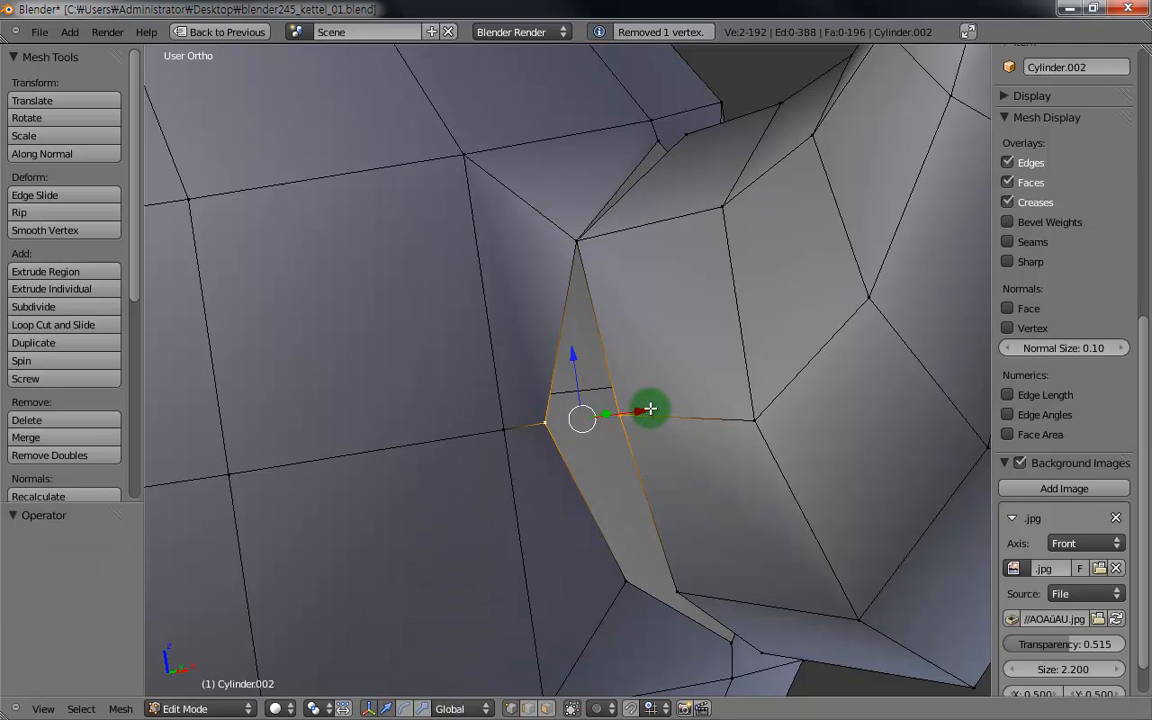
key("alt+m")
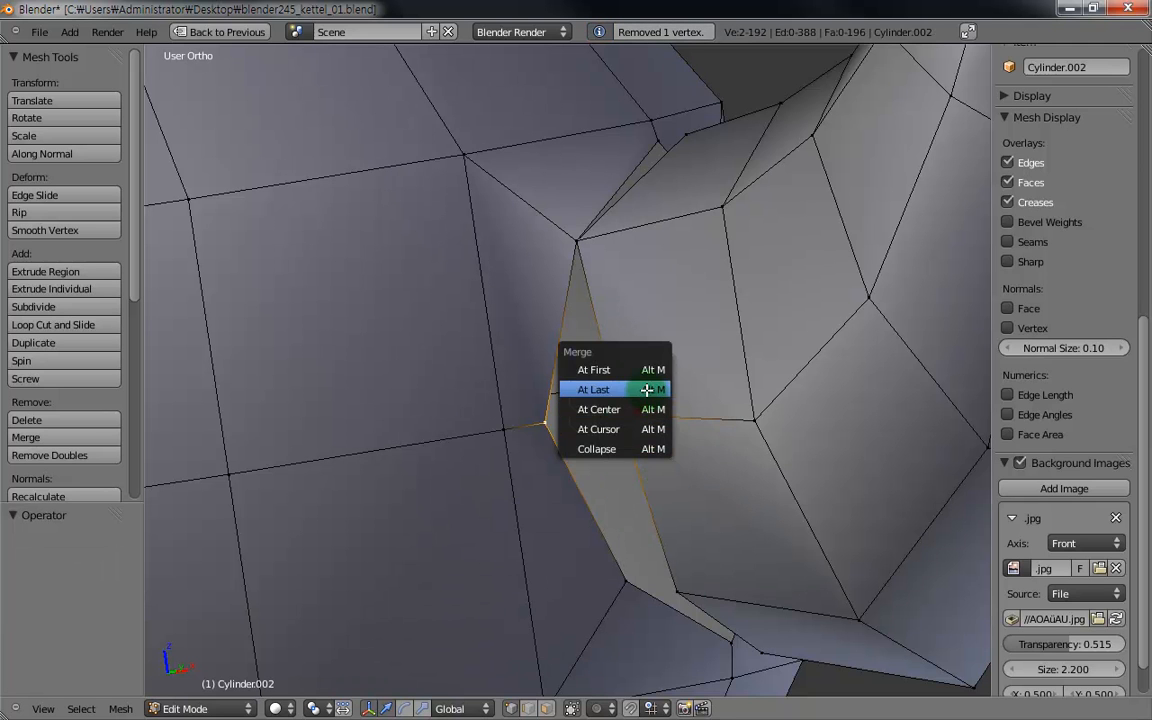
left_click(627, 371)
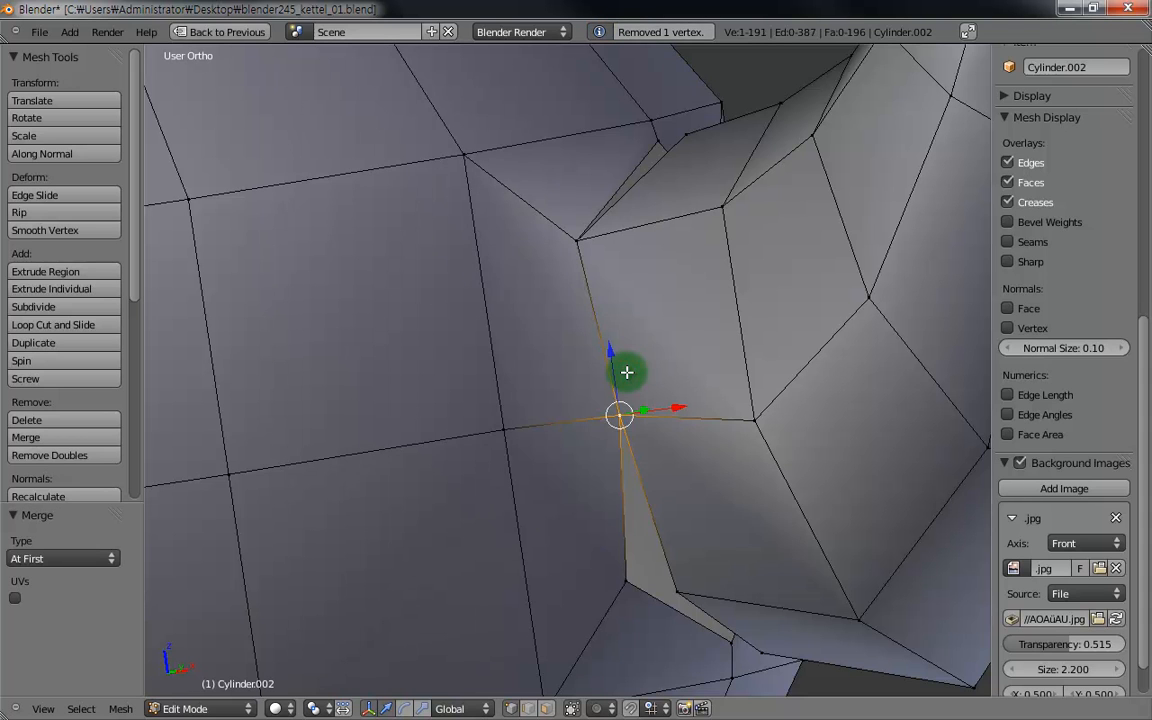
key("ctrl+z")
- Merge this vertex pair and the next two pairs down the seam onto the body vertices, using At Last
key("alt+m")
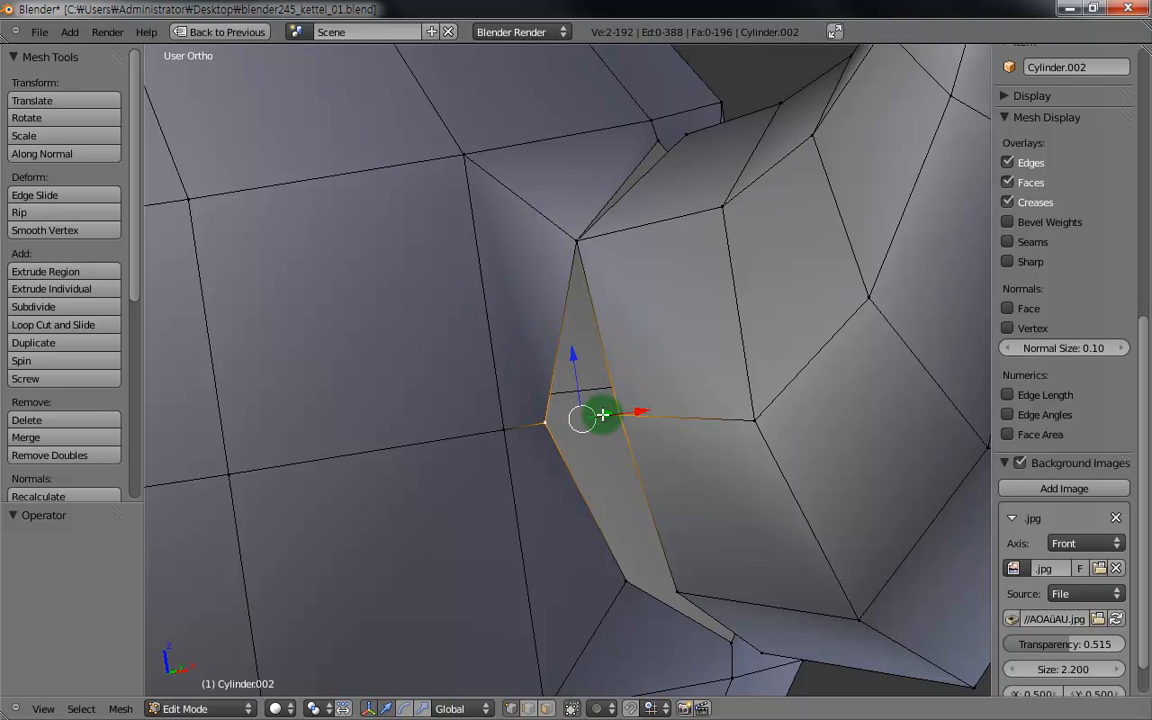
key("alt+m")
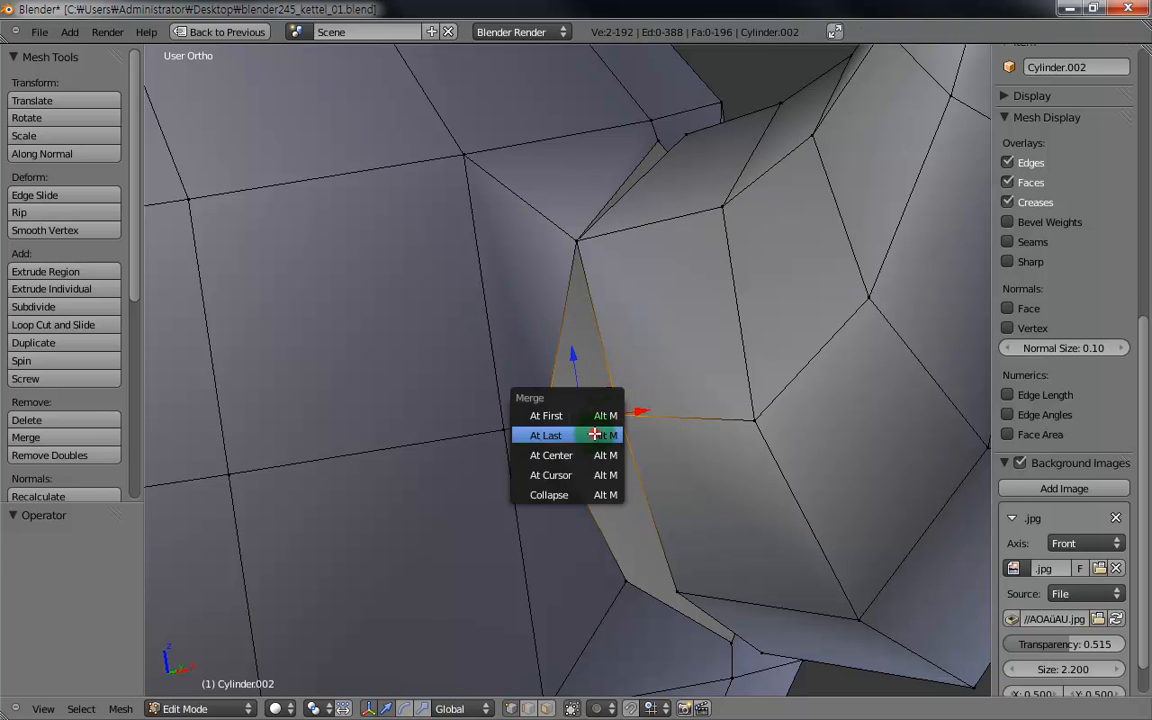
left_click(596, 435)
middle_click_drag(582, 415, 532, 305, "shift")
right_click(632, 455)
right_click(552, 454, "shift")
key("alt+m")
left_click(546, 453)
middle_click_drag(546, 453, 660, 412)
right_click(652, 408)
key("alt+m")
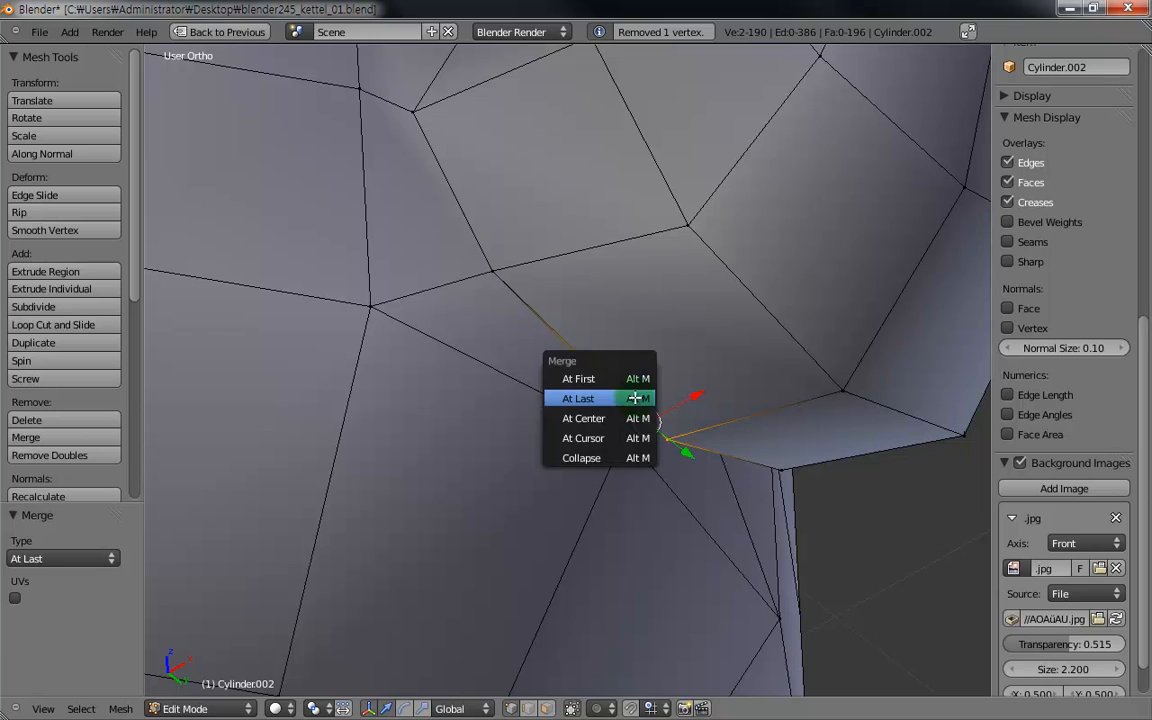
left_click(645, 398)
- Undo all the vertex merges made along the seam between spout and body
middle_click_drag(725, 406, 566, 334)
key("ctrl+z")
key("ctrl+z")
key("ctrl+z")
key("ctrl+z")
key("ctrl+z")
key("ctrl+z")
- Grow the selection to cover the whole spout and move it -0.086 along Y to centre it on the body hole
middle_click_drag(514, 301, 654, 415)
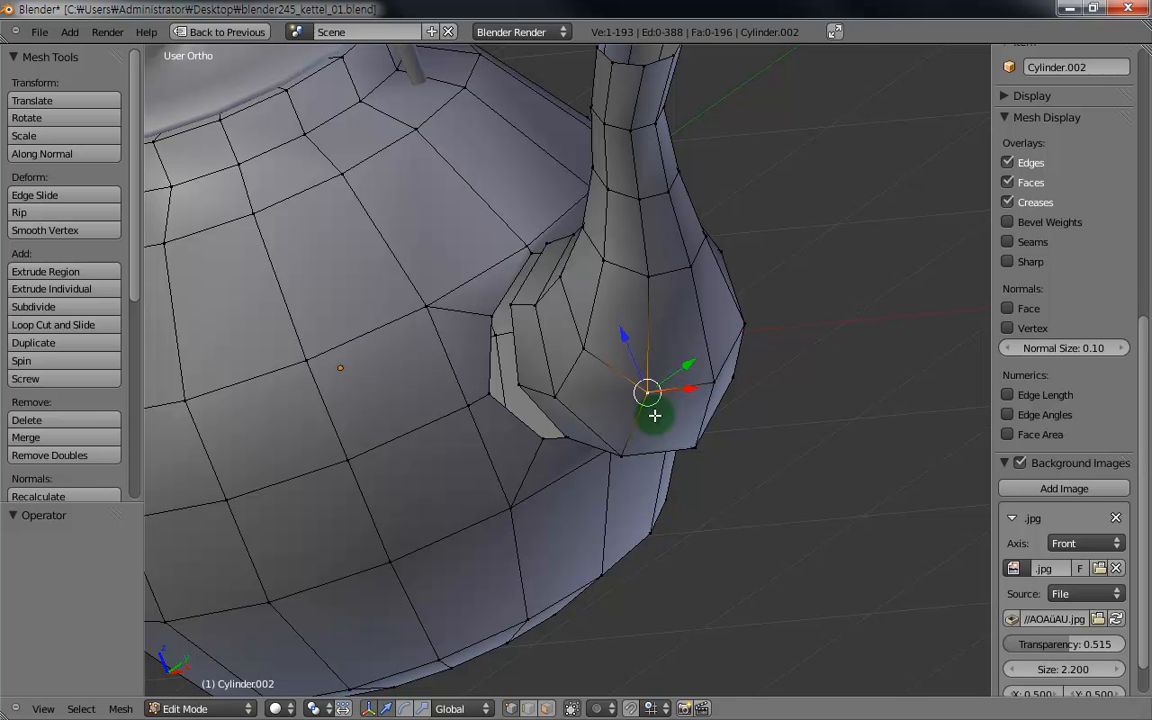
key("ctrl+KP_Add")
key("ctrl+KP_Add")
key("ctrl+KP_Add")
key("ctrl+KP_Add")
middle_click_drag(654, 415, 563, 339)
key("g")
key("y")
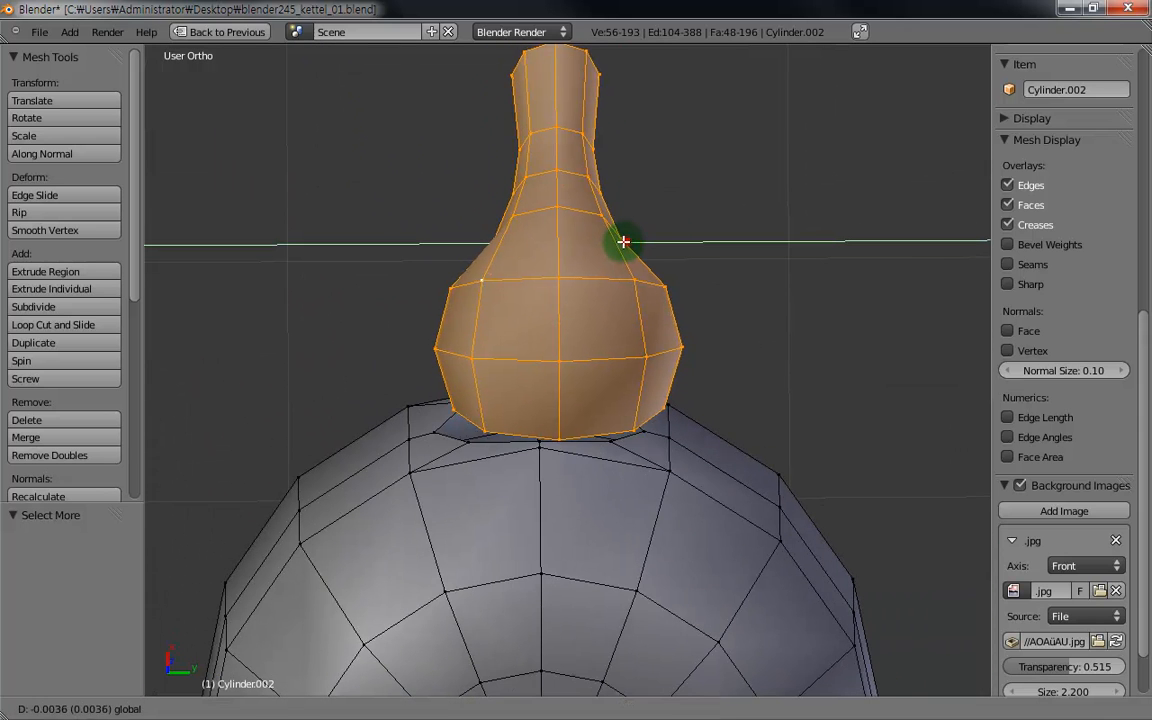
left_click(604, 240)
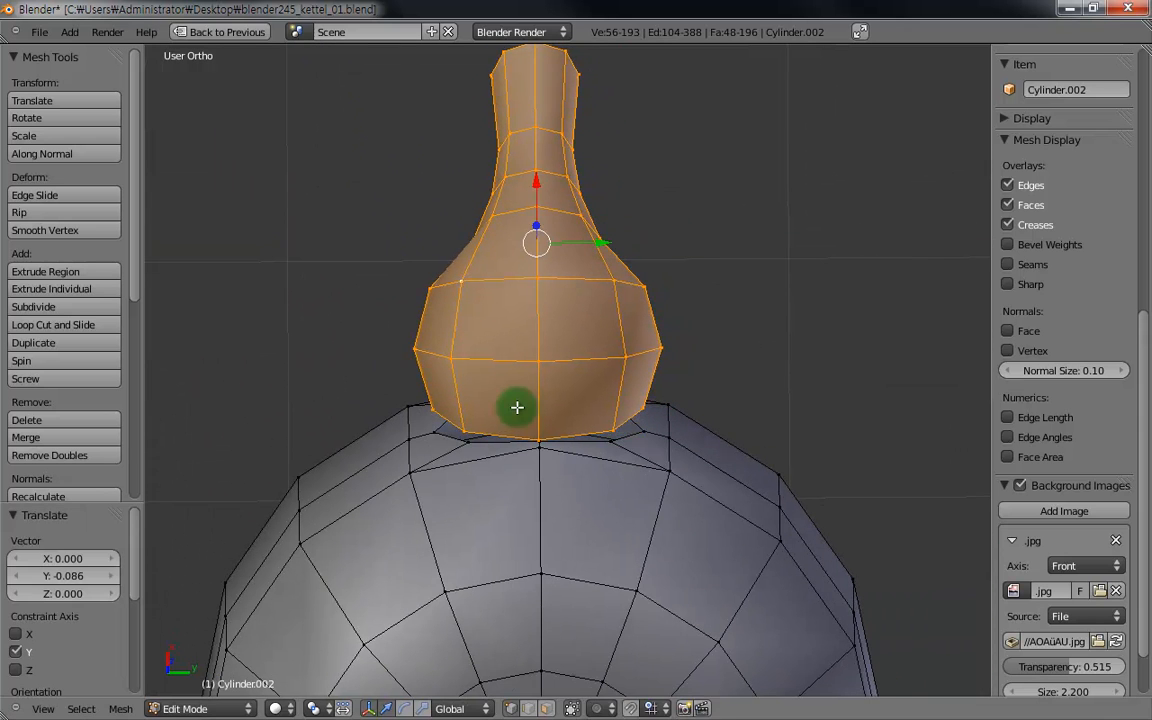
- Merge the first two spout rim vertices with their matching body hole vertices, using At Last
middle_click_drag(554, 419, 519, 334)
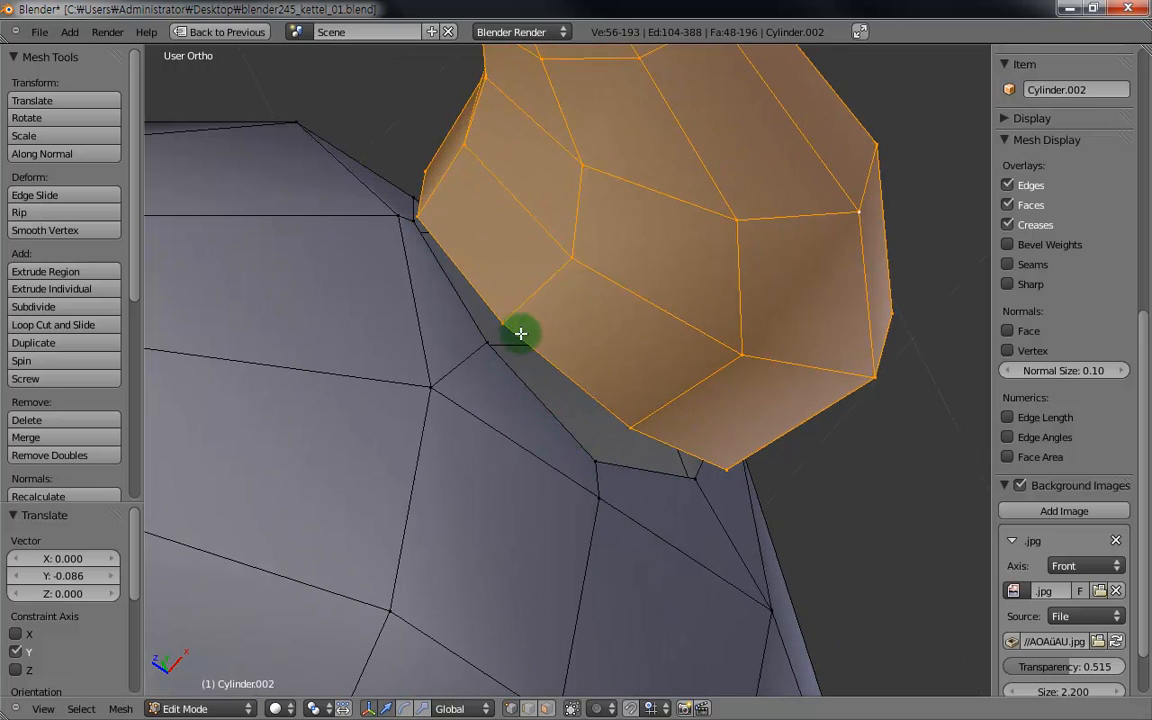
right_click(491, 347)
key("alt+m")
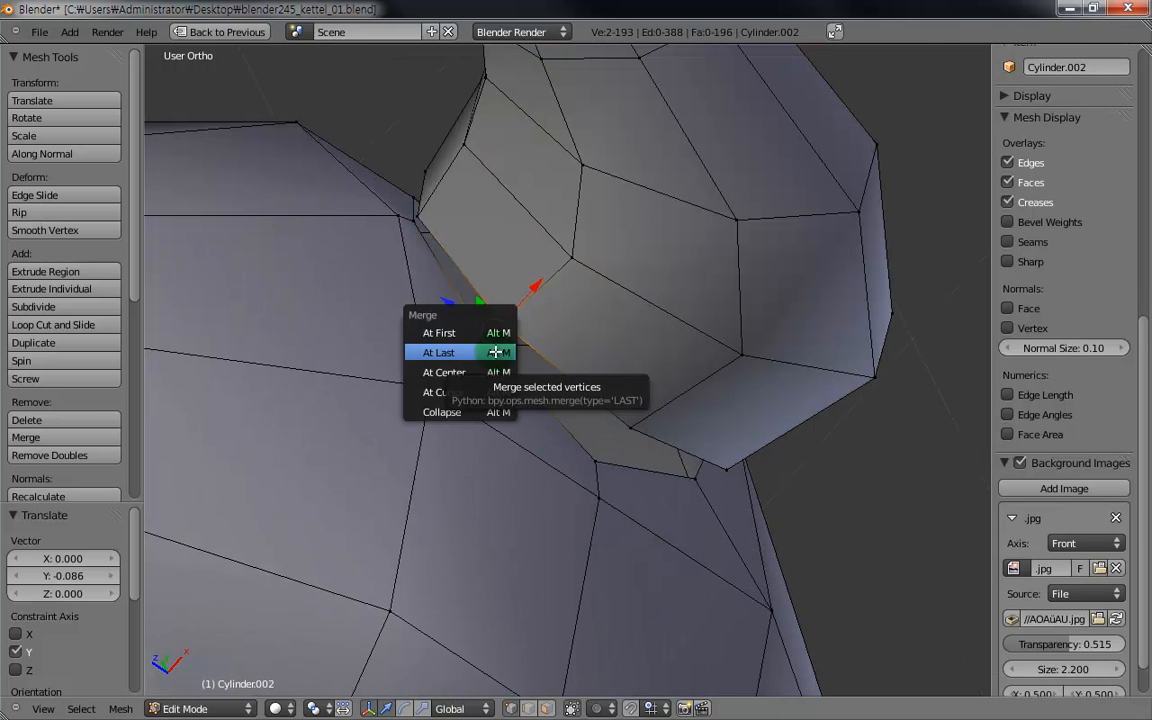
left_click(490, 352)
right_click(640, 430)
key("alt+m")
left_click(520, 432)
- Merge the third and fourth vertex pairs along the underside of the spout seam, using At Last
middle_click_drag(694, 468, 651, 397)
right_click(646, 404)
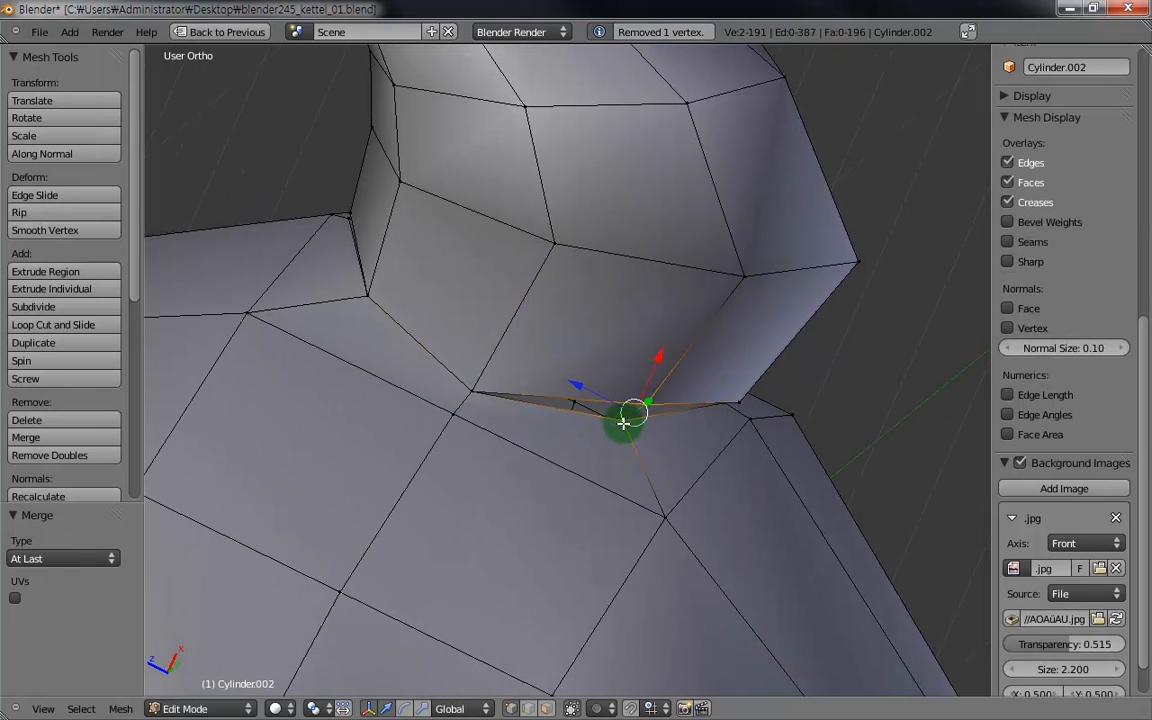
left_click(623, 424)
middle_click_drag(630, 424, 441, 402)
right_click(555, 410)
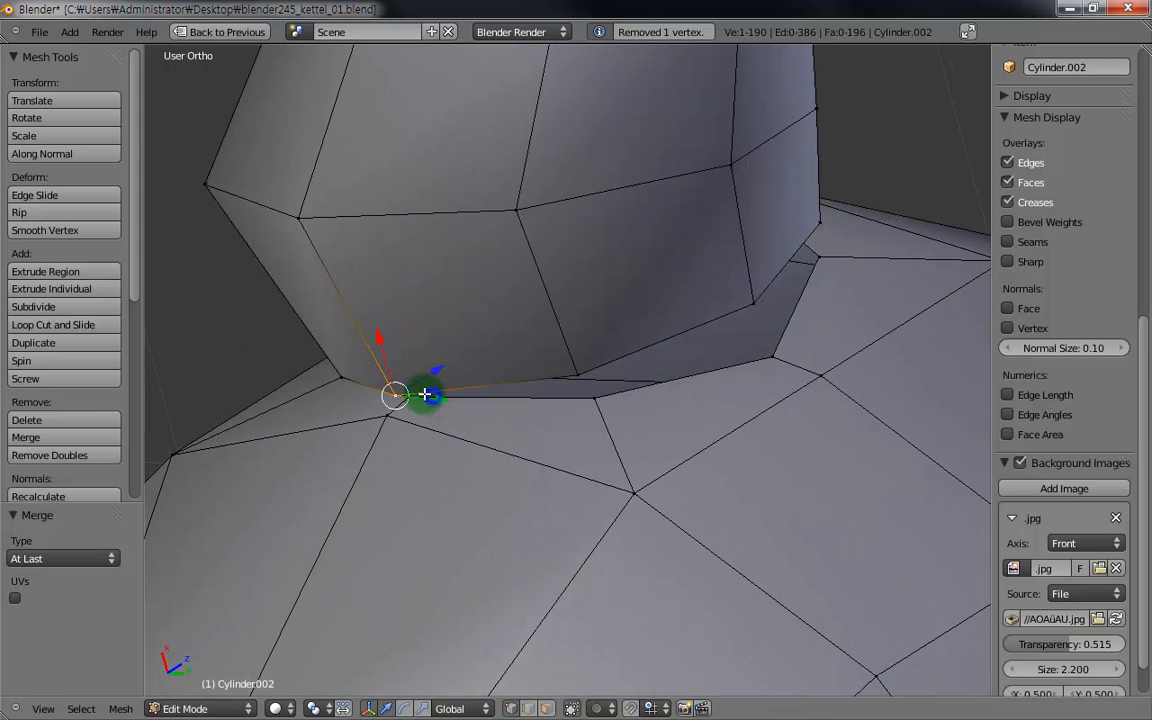
key("alt+m")
left_click(463, 404)
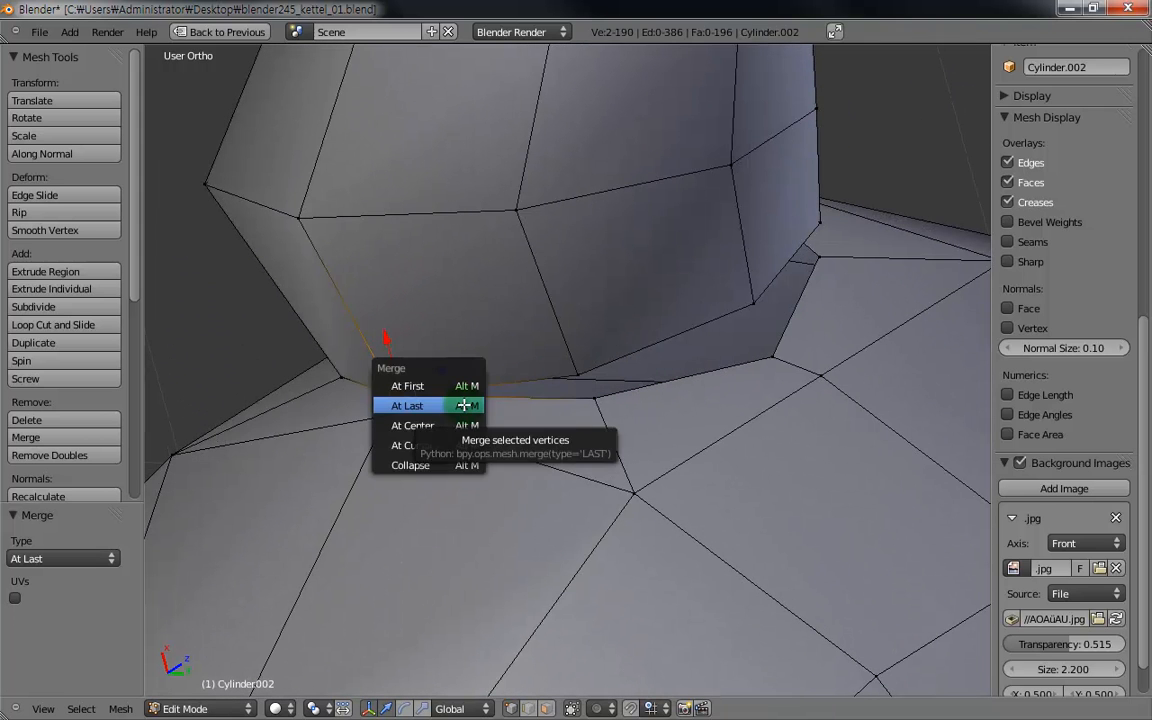
- Merge the fifth and sixth spout and body vertex pairs on the far side of the seam, using At Last
right_click(594, 383)
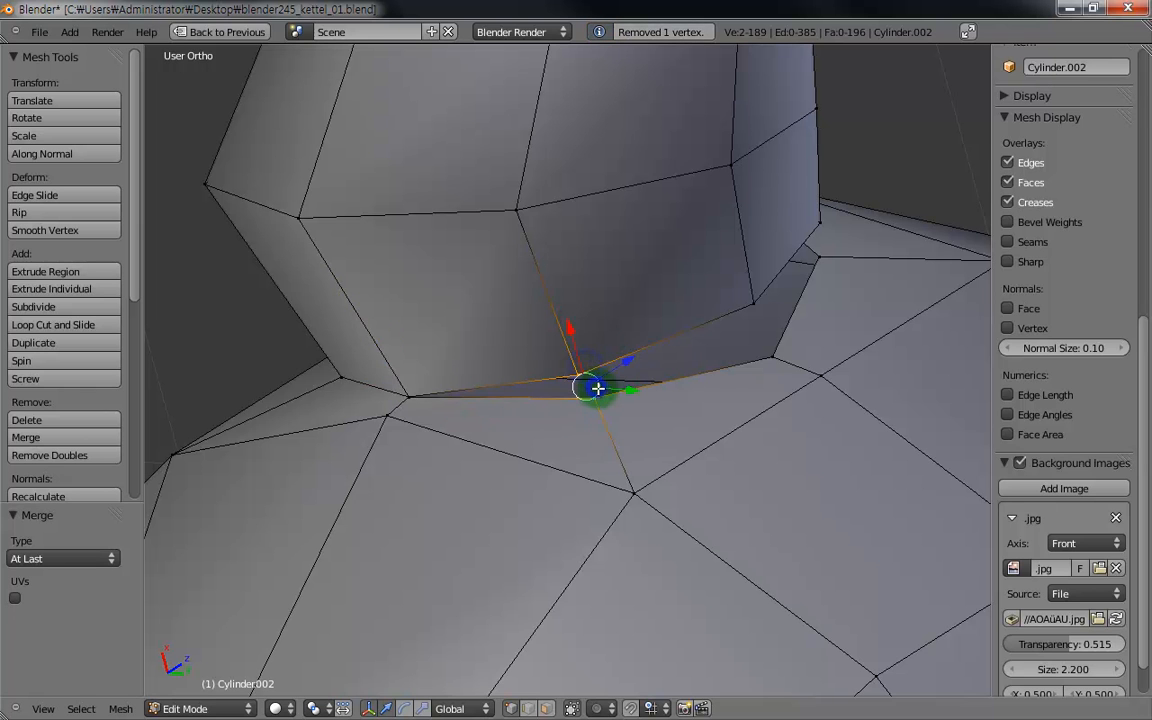
key("alt+m")
left_click(597, 388)
middle_click_drag(818, 342, 772, 371)
right_click(697, 355)
right_click(710, 380, "shift")
key("alt+m")
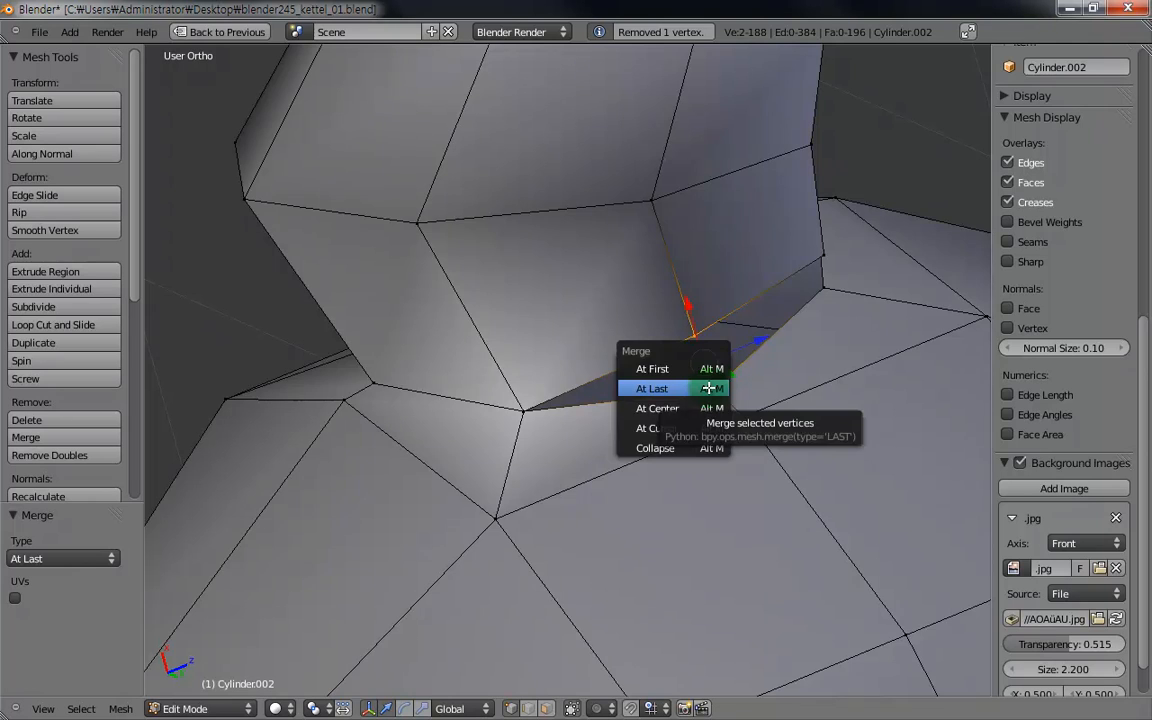
left_click(709, 388)
- Merge the last two spout and body vertex pairs At Last to close the seam
middle_click_drag(709, 388, 717, 324)
right_click(697, 368, "shift")
key("alt+m")
left_click(697, 371)
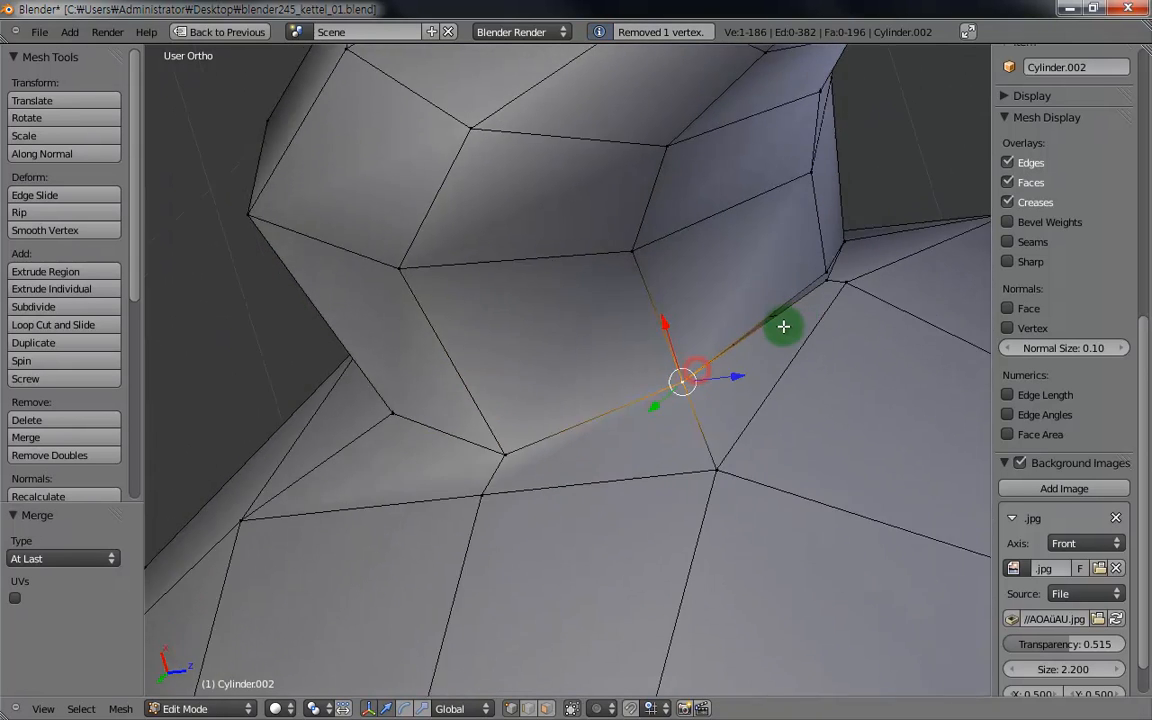
middle_click_drag(797, 311, 712, 383)
right_click(698, 368)
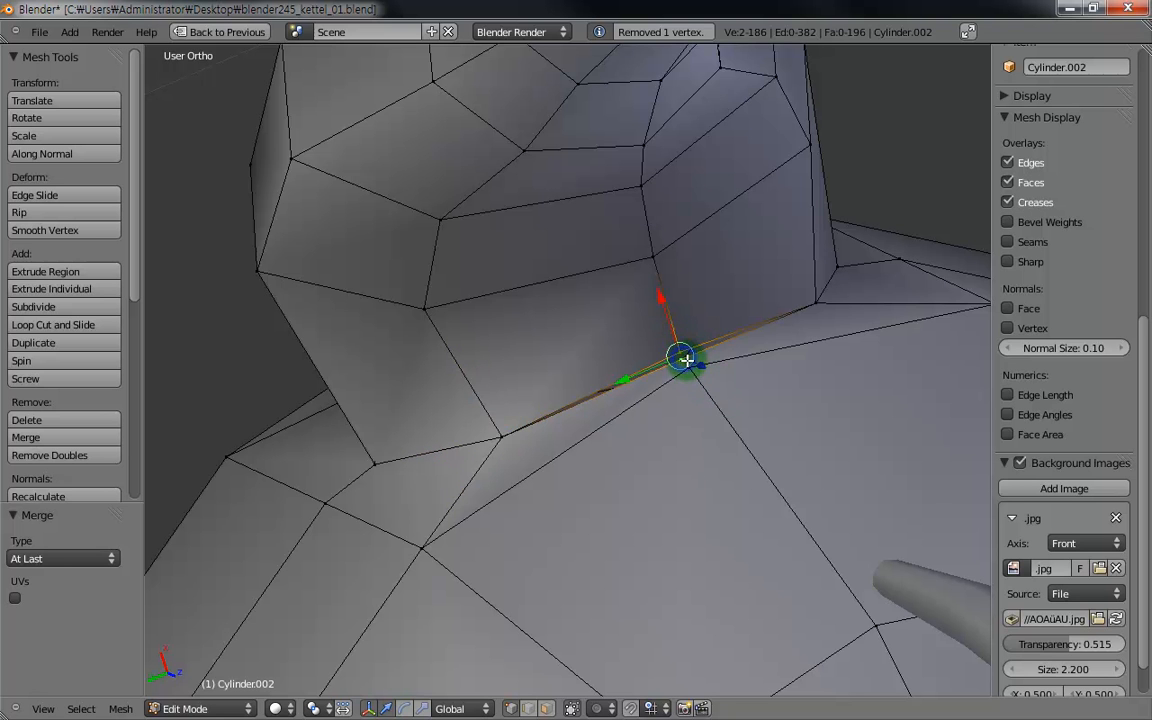
key("alt+m")
left_click(660, 291)
- Leave Edit Mode and inspect the closed seam between the spout and the kettle body from several angles
middle_click_drag(823, 357, 702, 450)
scroll(702, 450, "down", 2)
middle_click_drag(728, 496, 567, 280)
scroll(622, 438, "down", 4)
key("Tab")
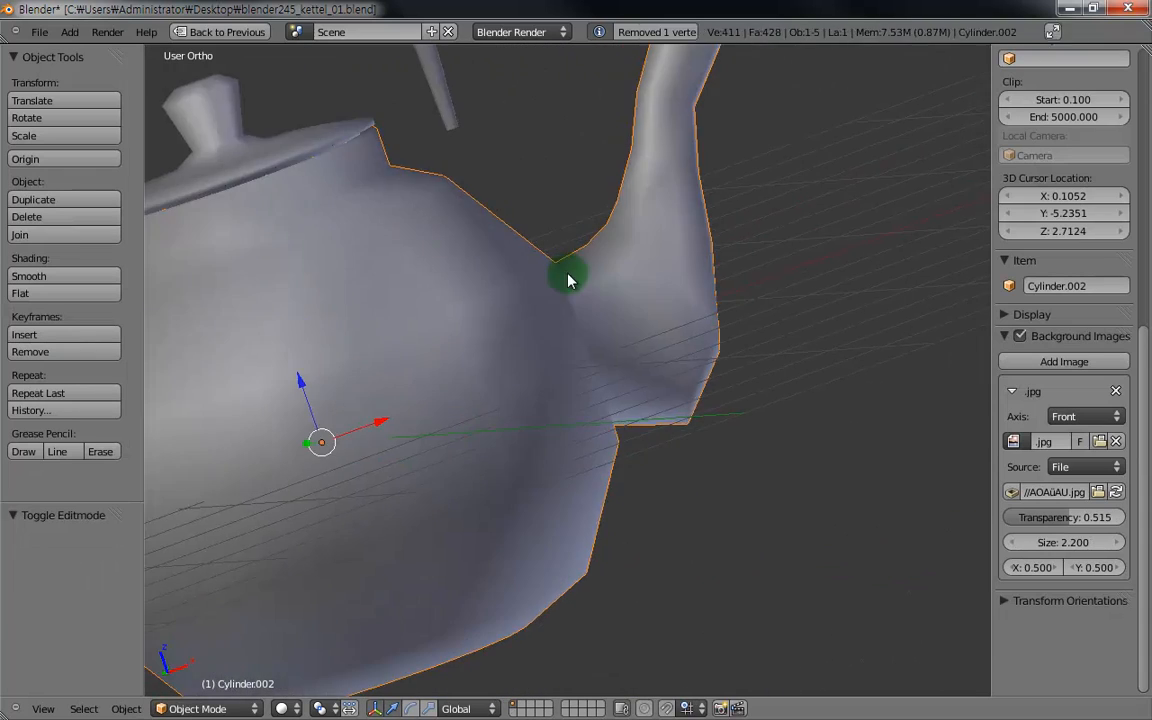
scroll(567, 280, "down", 4)
middle_click_drag(609, 360, 504, 424)
scroll(504, 424, "up", 4)
middle_click_drag(576, 419, 622, 390)
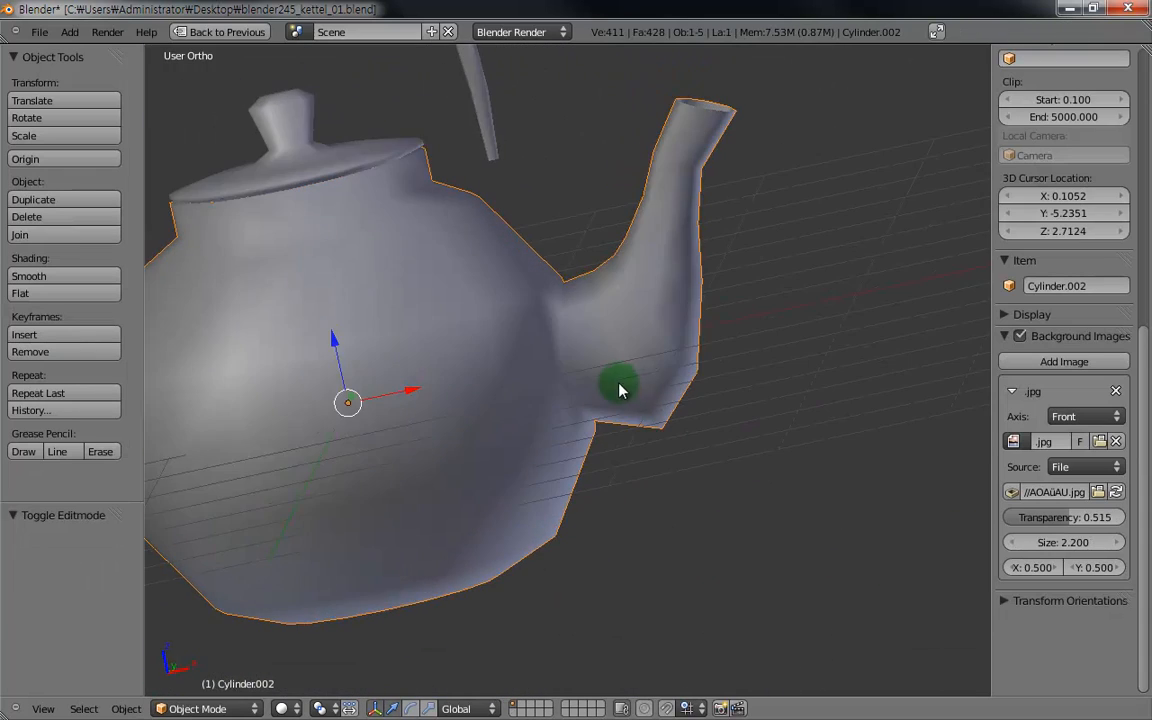
- In front view, move the upper seam vertex between spout and body by about -0.009 along X, and leave Edit Mode
key("KP_1")
scroll(632, 420, "up", 6)
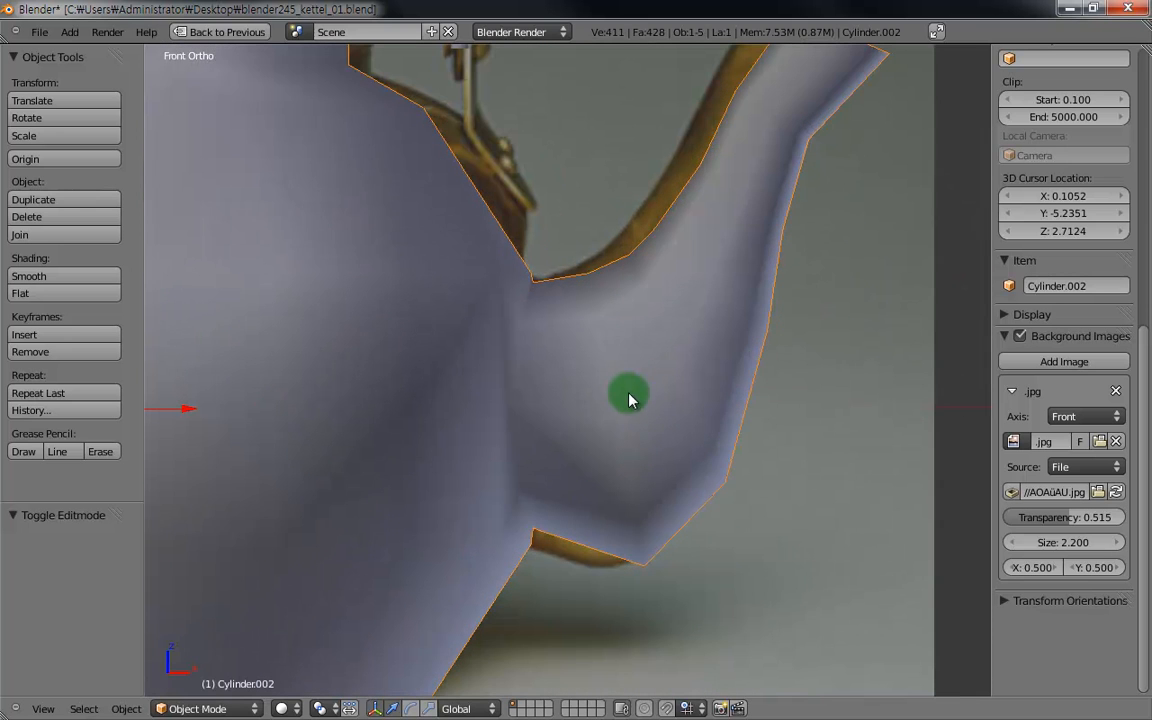
key("Tab")
scroll(600, 330, "up", 3)
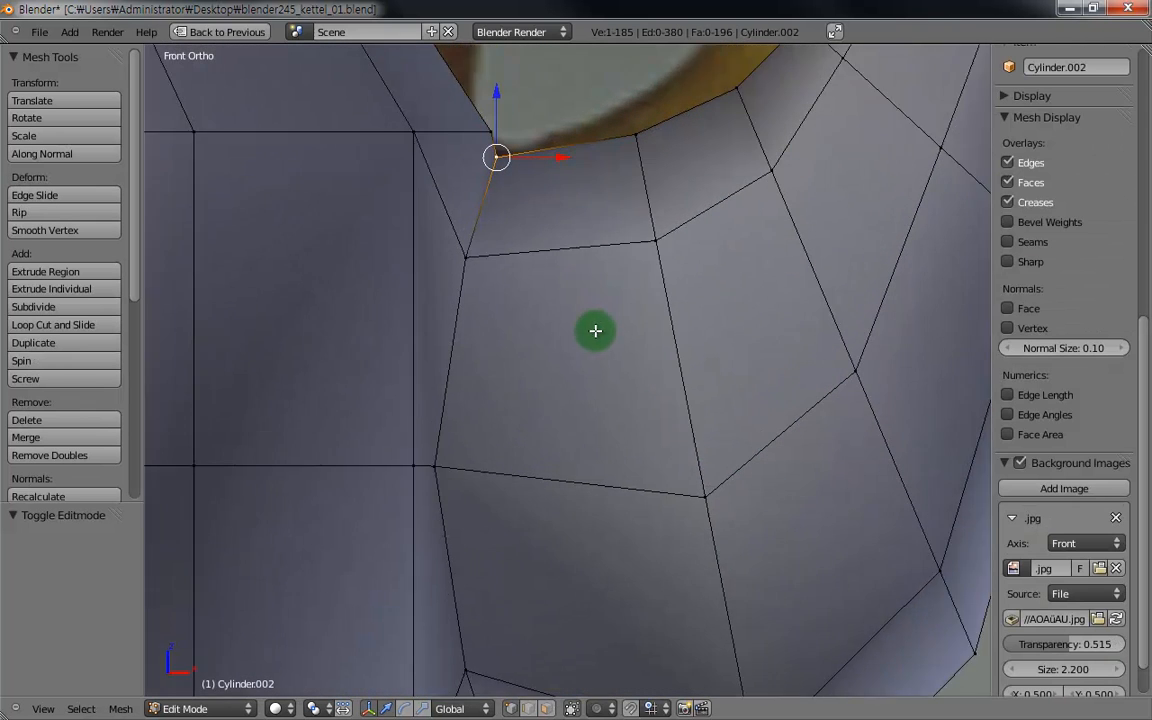
left_click_drag(545, 115, 537, 113)
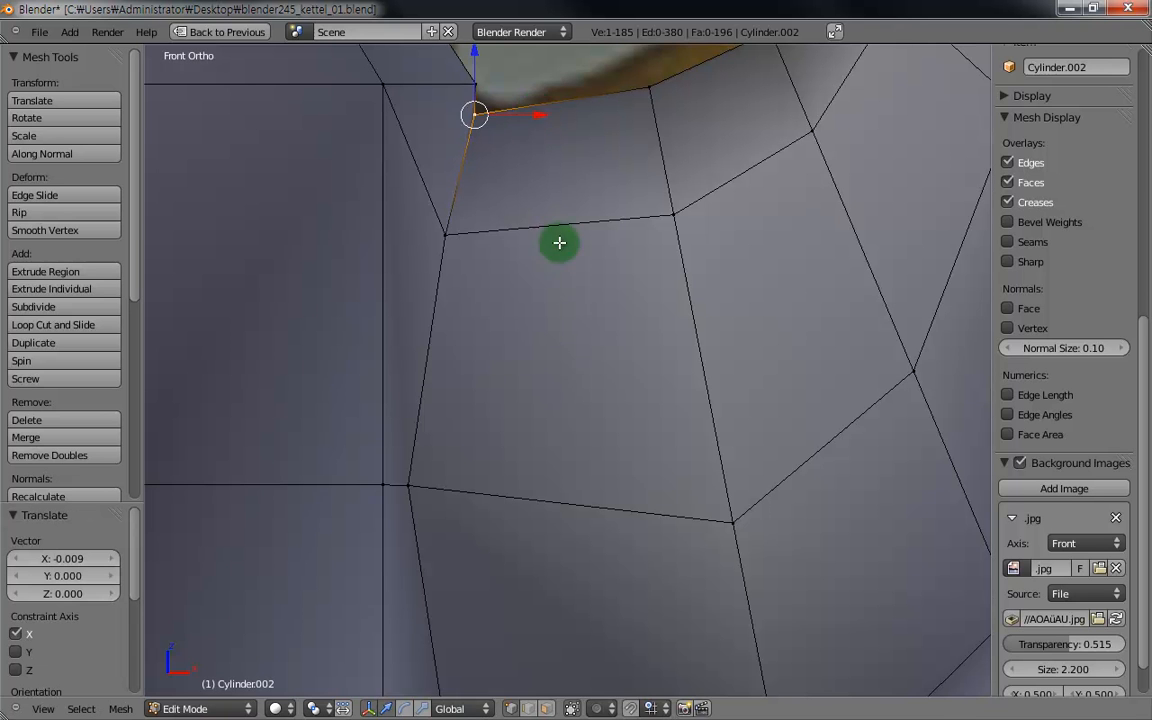
scroll(560, 240, "down", 7)
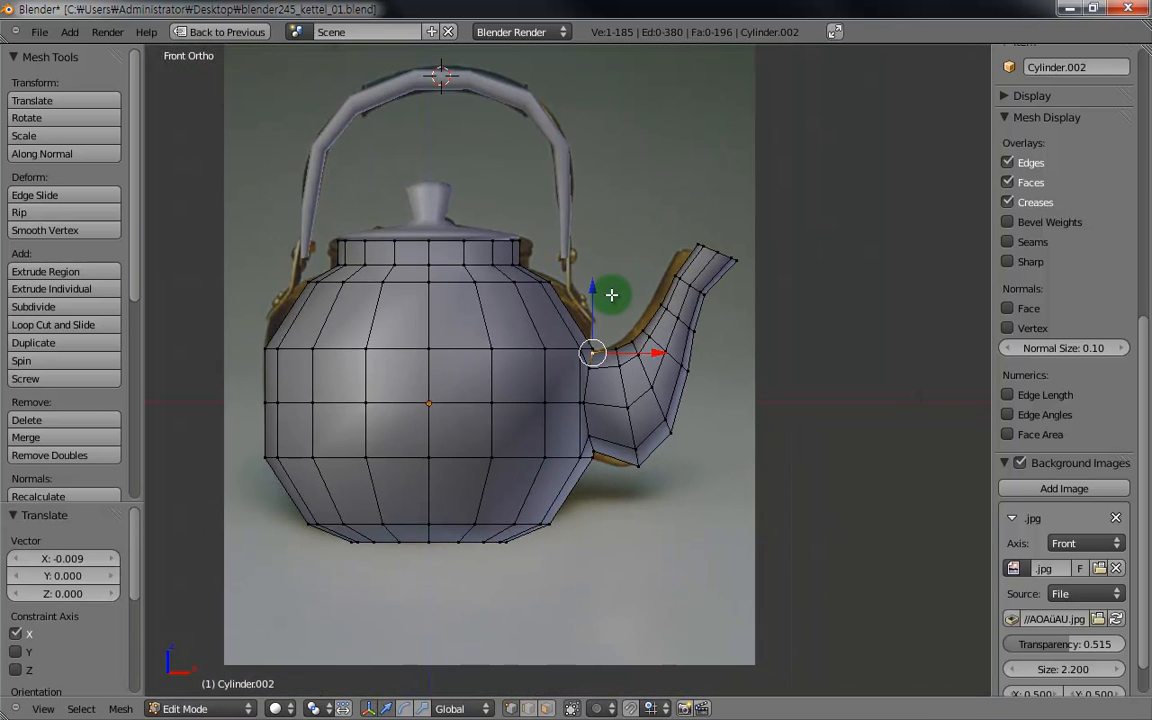
key("Tab")
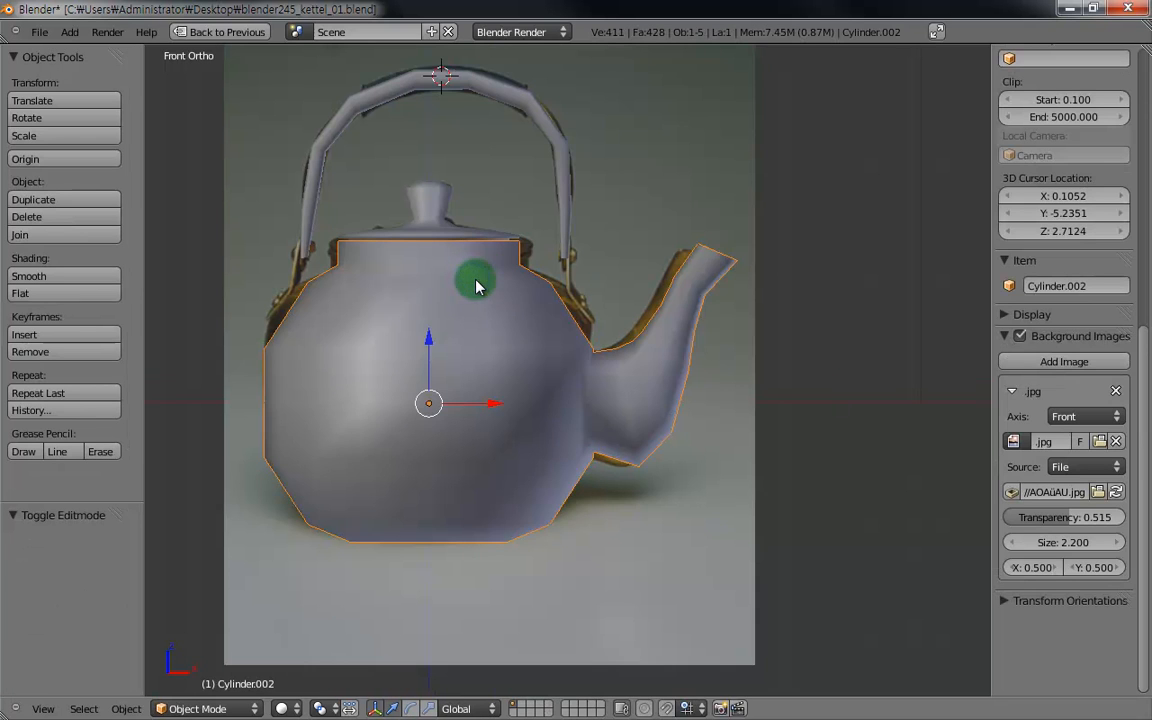
- Isolate the joined kettle body and spout in local view and enter Edit Mode
key("KP_Divide")
middle_click_drag(681, 303, 597, 399)
scroll(532, 237, "up", 4)
key("Tab")
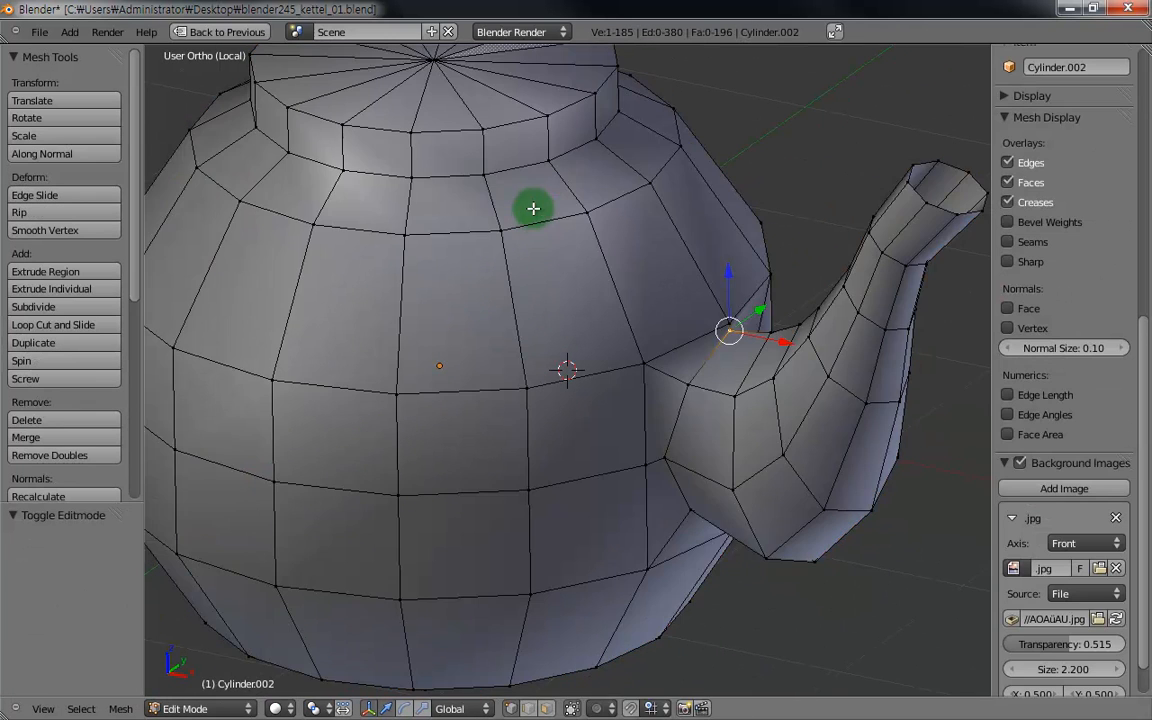
- Switch to face selection and delete all the triangular cap faces closing the kettle body's top opening
middle_click_drag(530, 206, 519, 342, "shift")
middle_click_drag(440, 249, 468, 282)
middle_click_drag(468, 282, 497, 313, "shift")
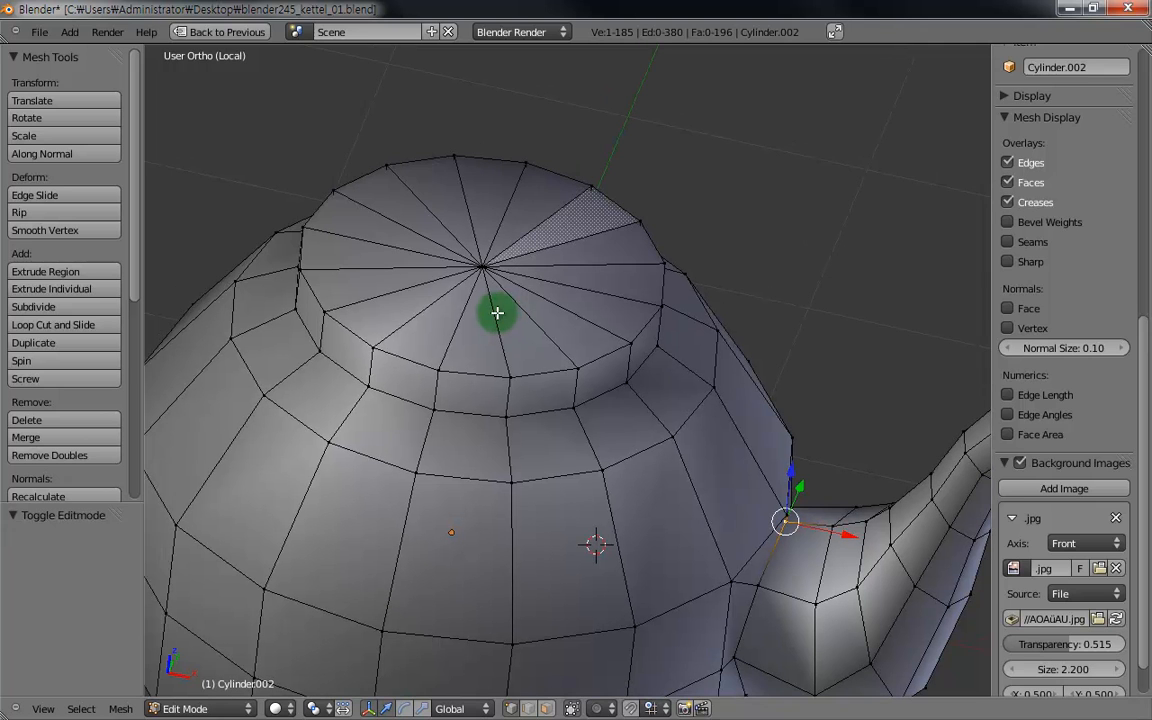
key("ctrl+Tab")
left_click(482, 346)
right_click(442, 285)
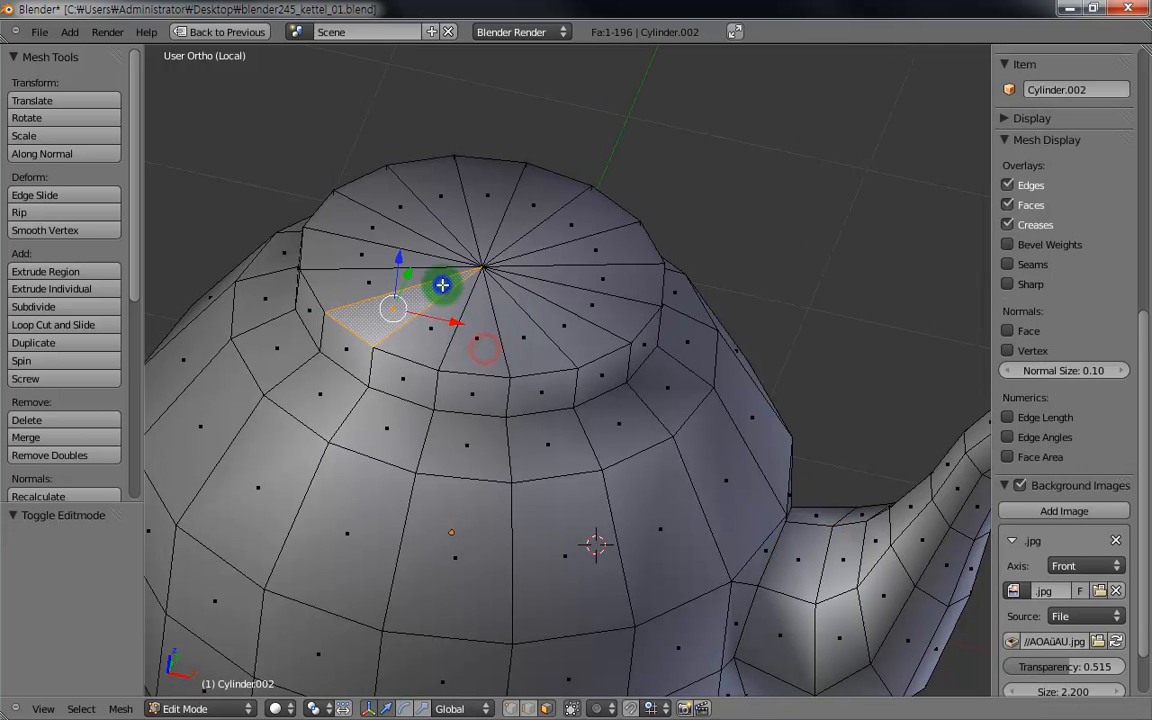
key("c")
mouse_move(407, 230)
left_mouse_down()
mouse_move(422, 265)
mouse_move(467, 223)
left_mouse_up()
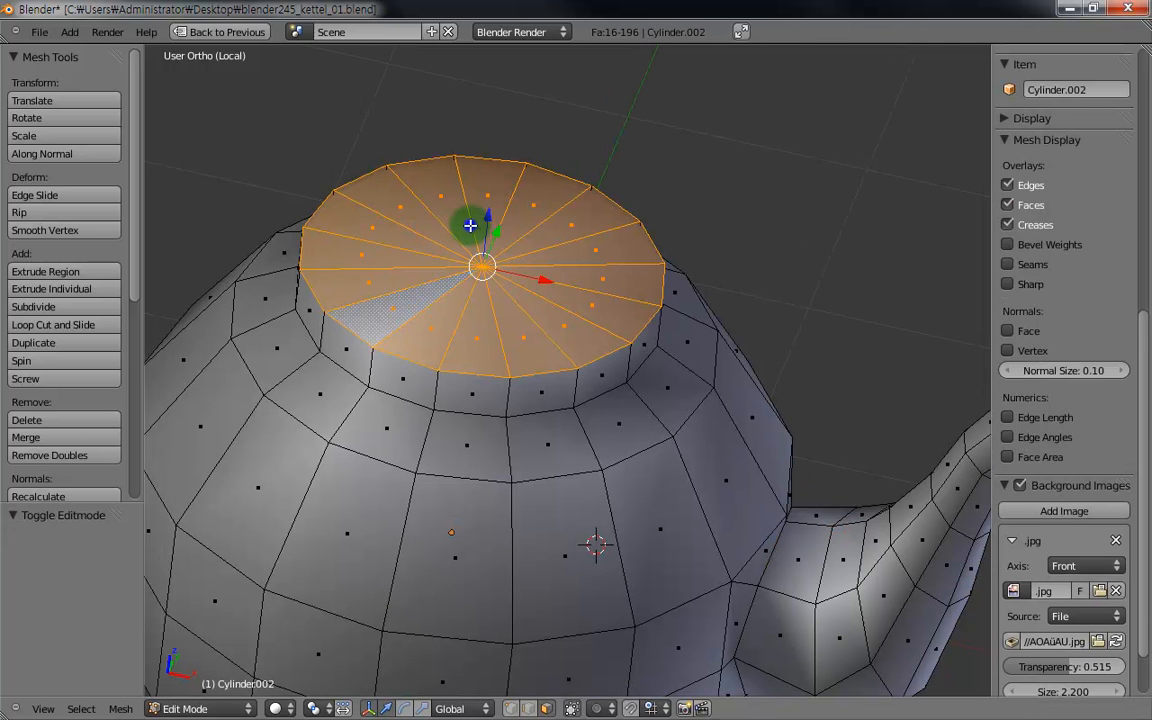
key("x")
left_click(467, 230)
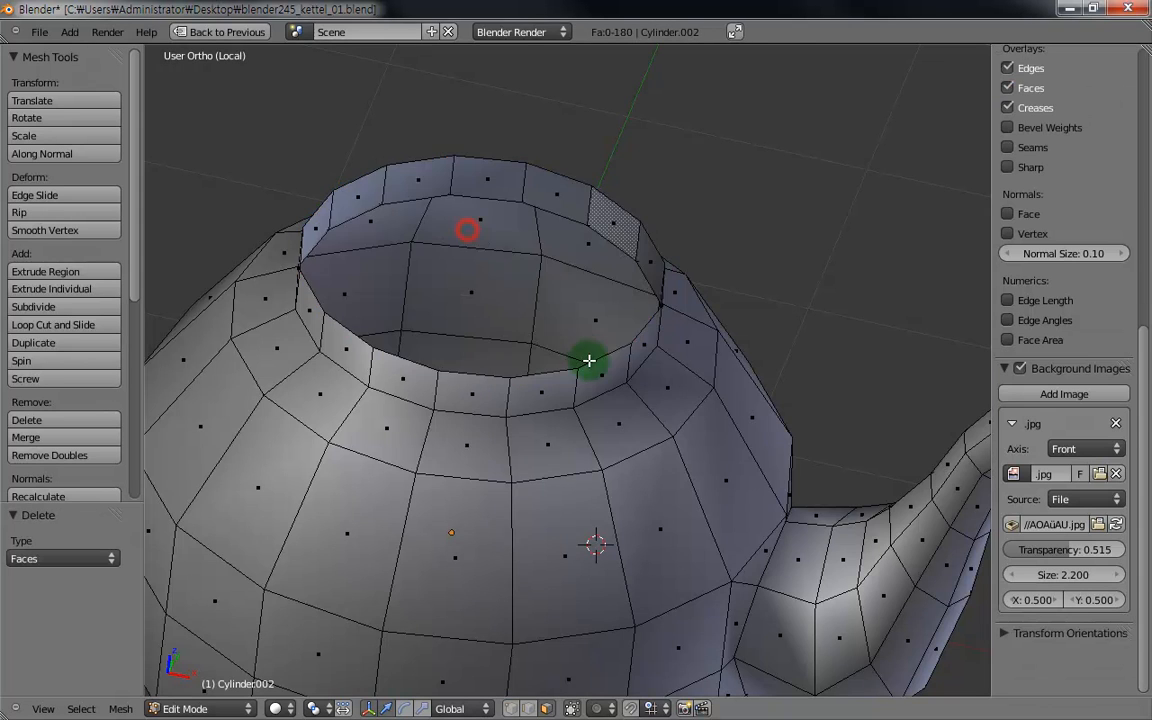
- Leave Edit Mode and inspect the open-topped body and spout
middle_click_drag(589, 360, 579, 285)
scroll(590, 300, "down", 3)
middle_click_drag(650, 378, 600, 295, "shift")
scroll(610, 360, "up", 1)
key("Tab")
middle_click_drag(612, 360, 636, 377)
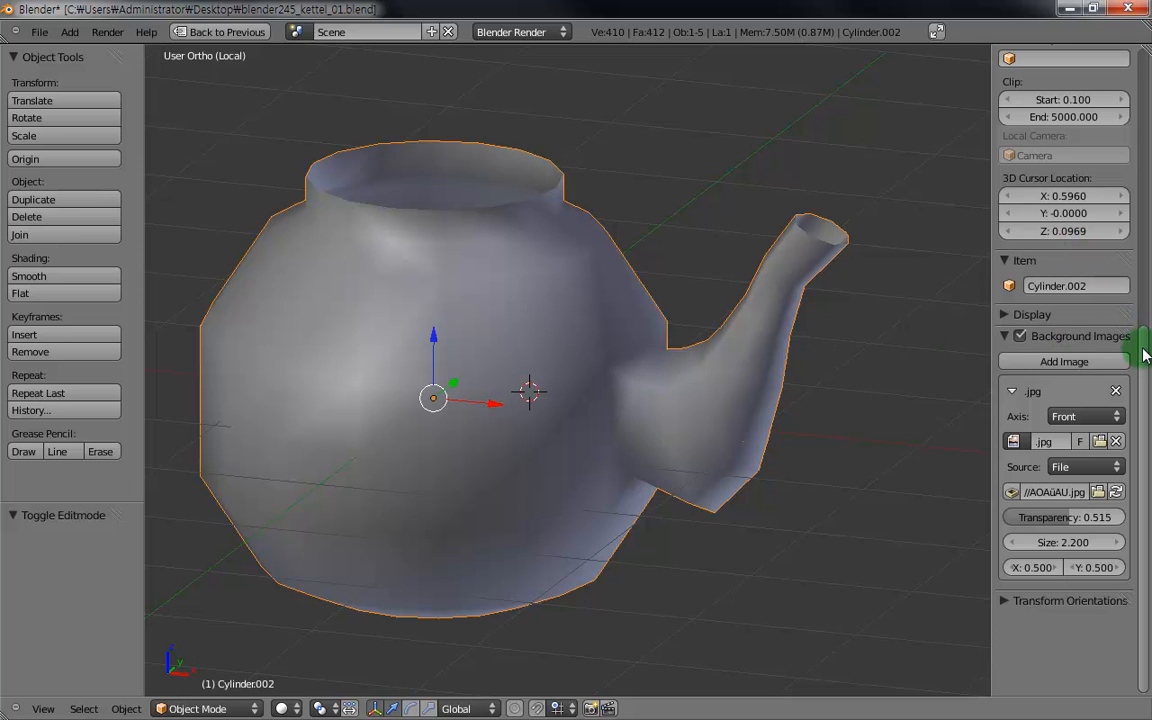
- Return from the maximized viewport to the full Default screen layout, keeping that layout selected
mouse_move(1143, 350)
left_mouse_down()
mouse_move(1125, 127)
mouse_move(930, 50)
left_mouse_up()
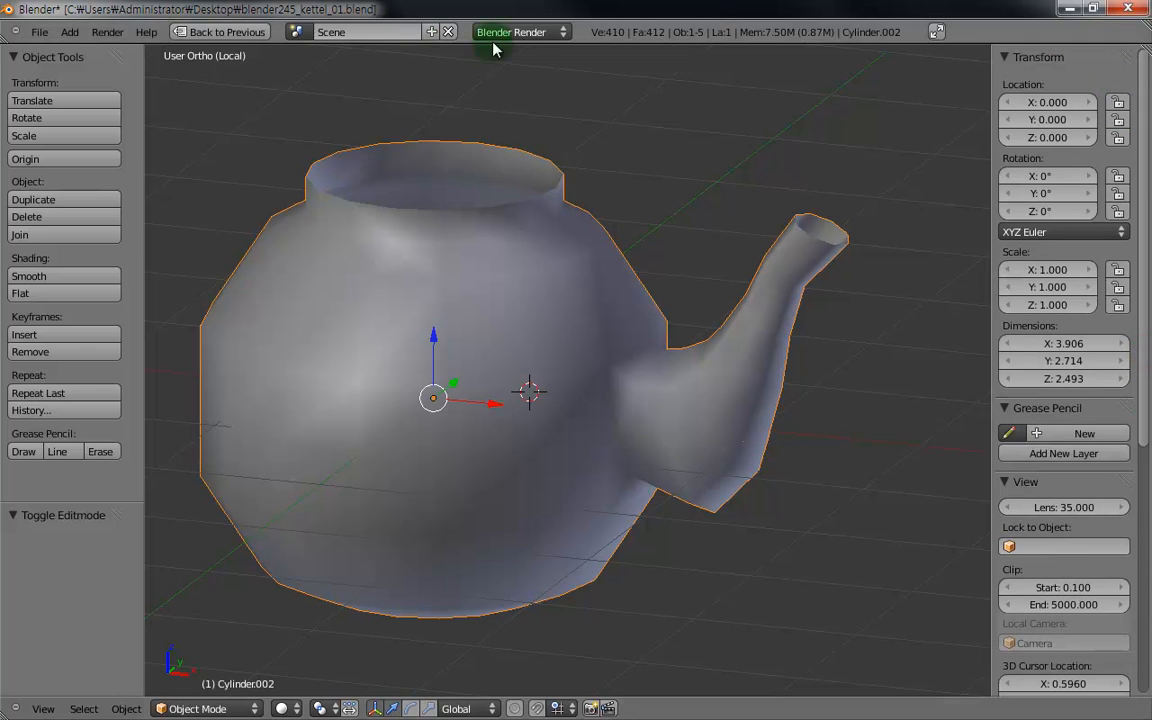
left_click(192, 36)
left_click(240, 32)
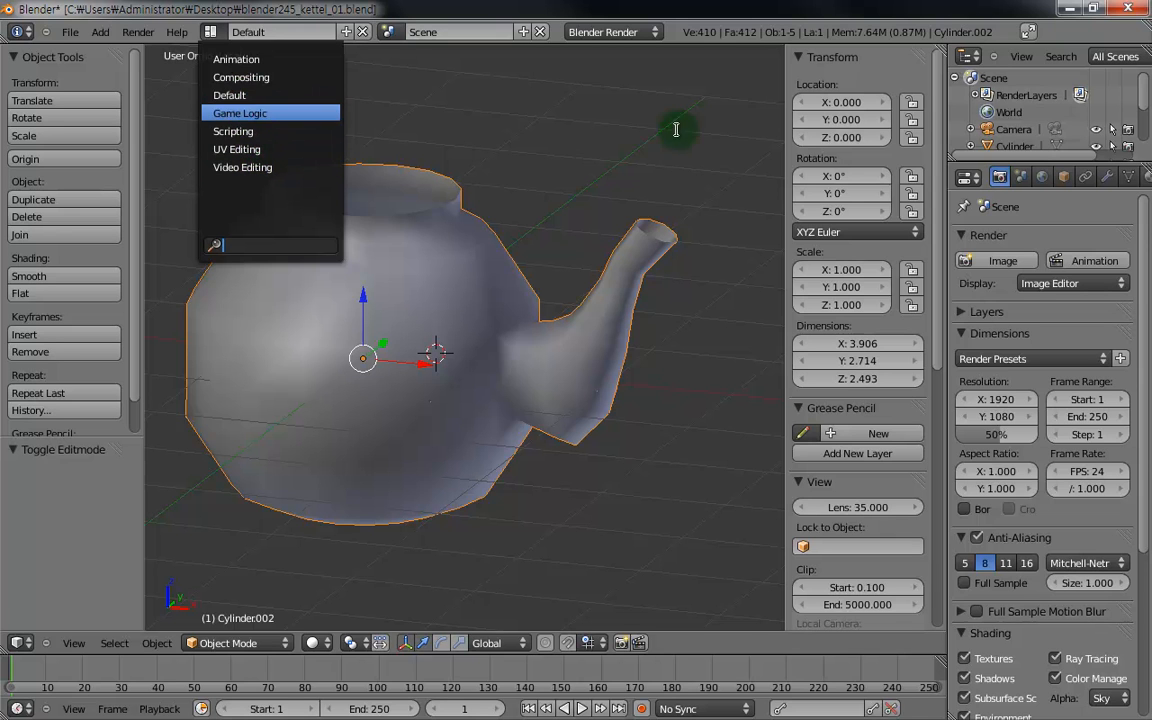
left_click(498, 107)
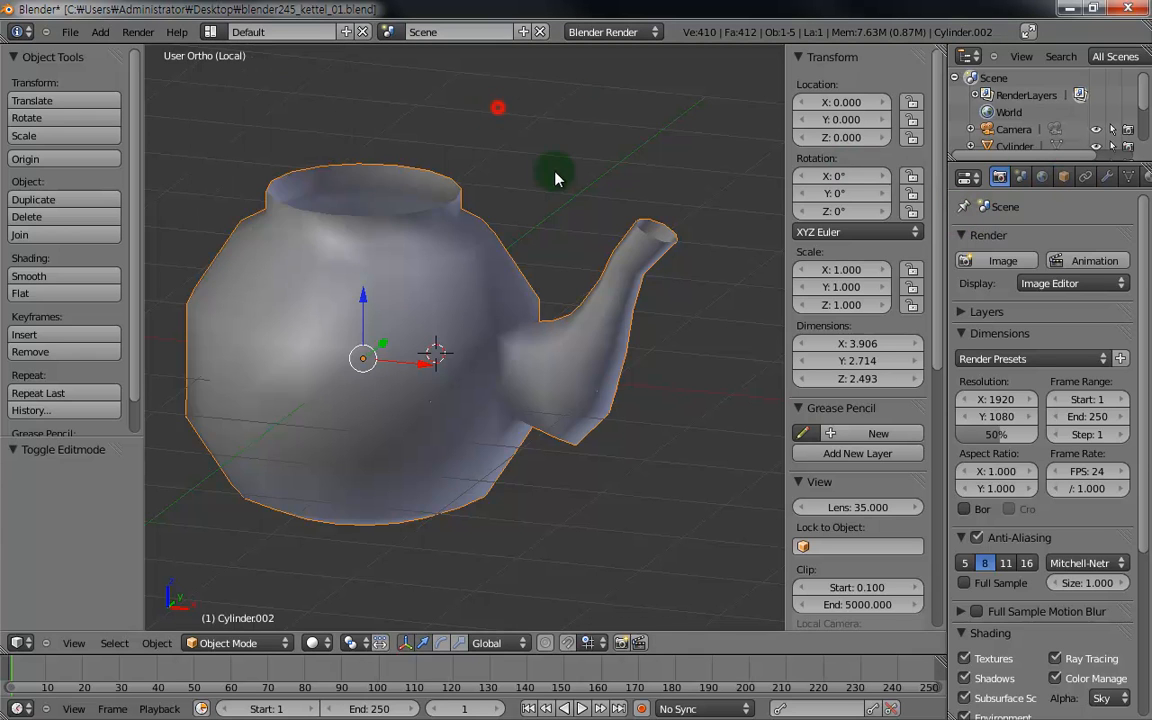
middle_click_drag(515, 143, 545, 175)
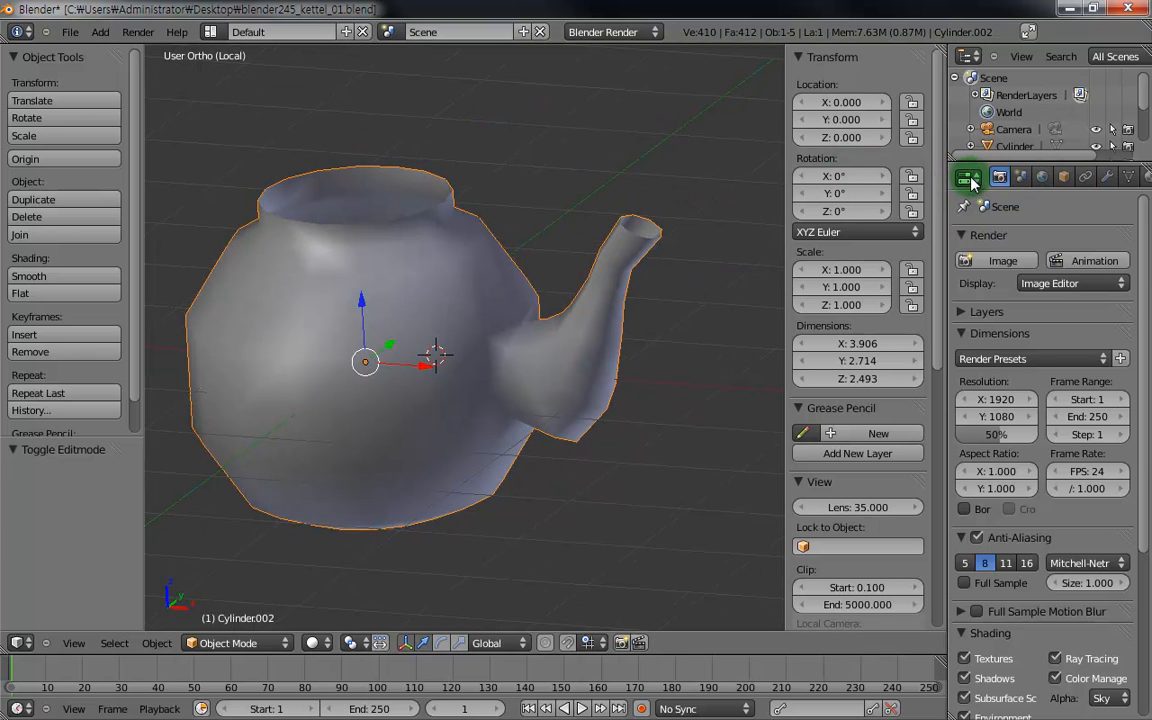
- Add a Subdivision Surface modifier to the joined kettle body and spout
left_click(1107, 177)
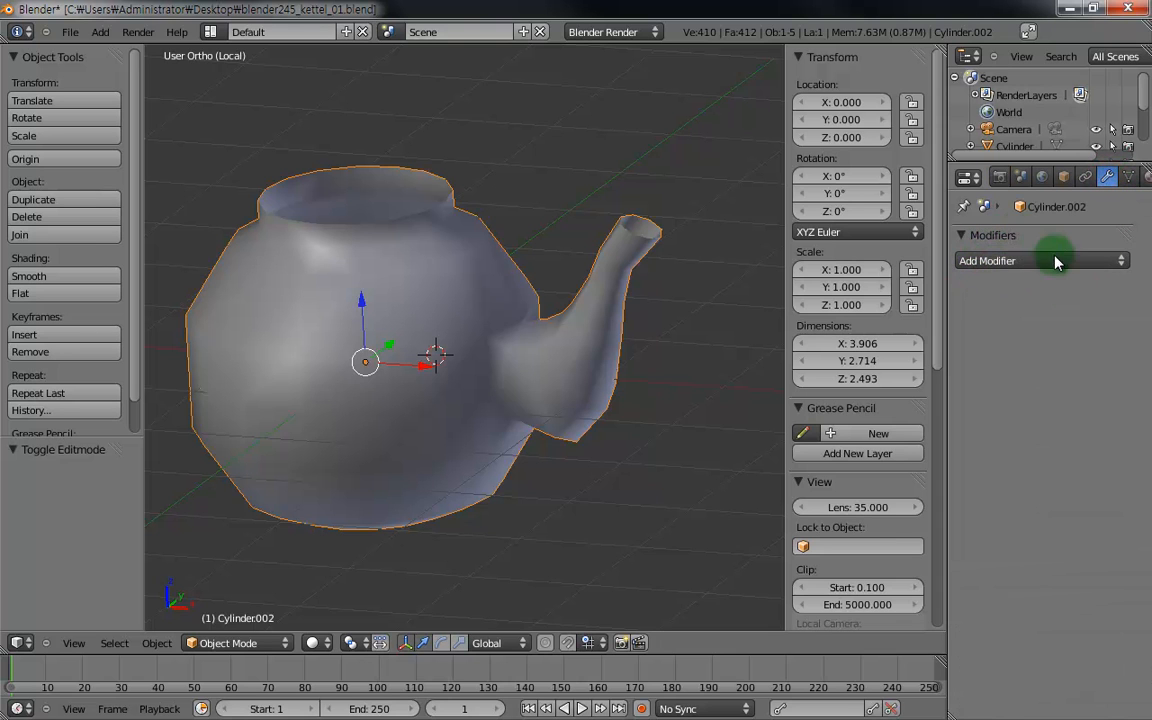
left_click(1008, 262)
left_click(823, 262)
left_click(1049, 262)
left_click(822, 305)
left_click(972, 260)
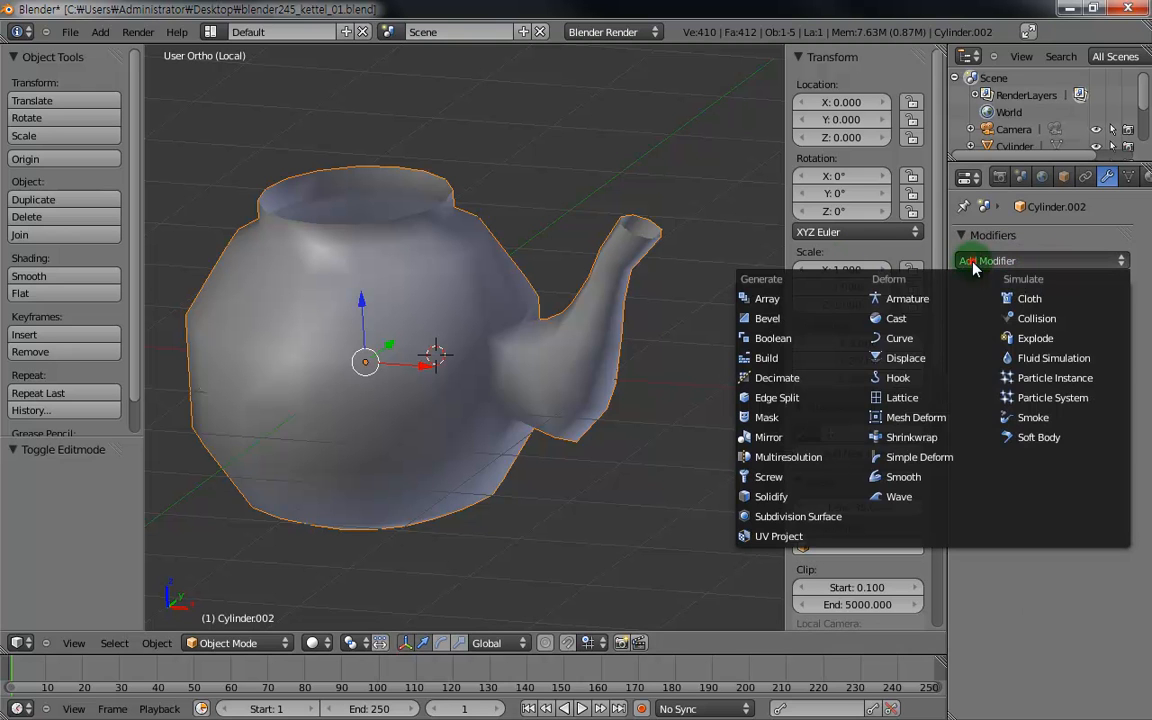
left_click(829, 519)
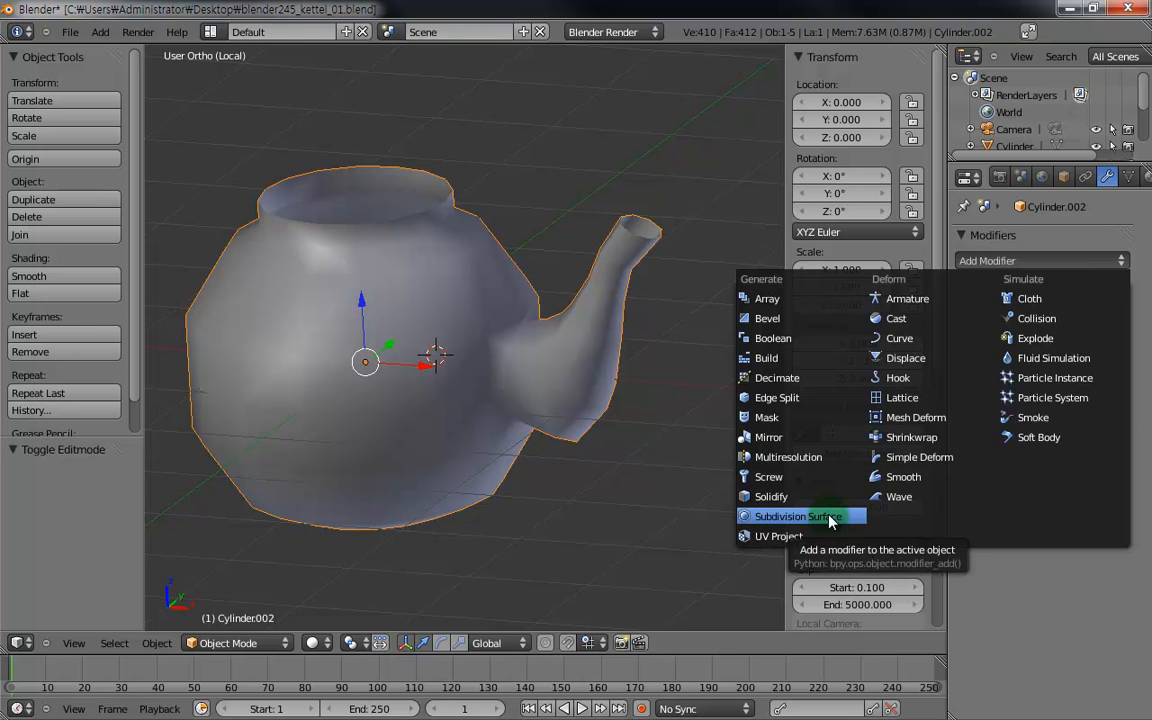
left_click(829, 517)
middle_click_drag(500, 431, 409, 402)
scroll(409, 402, "up", 1)
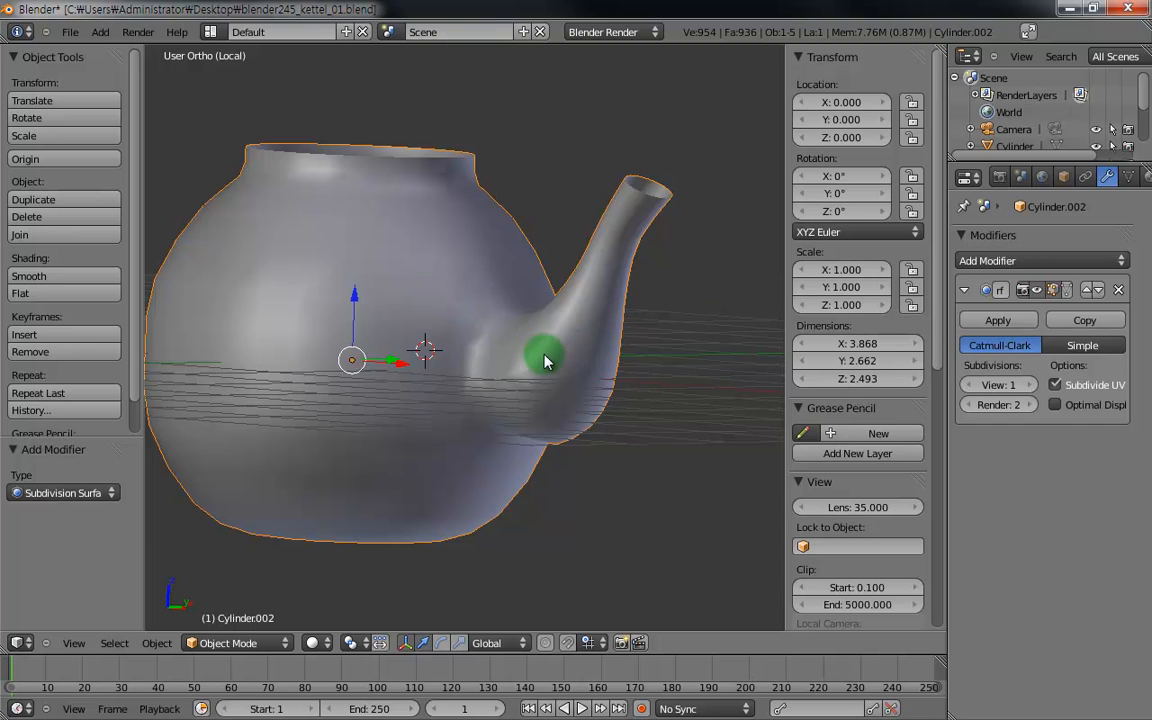
- Enter Edit Mode and examine the subdivided surface around the spout joint with the modifier shown while editing
middle_click_drag(577, 358, 535, 362)
key("Tab")
left_click(1053, 290)
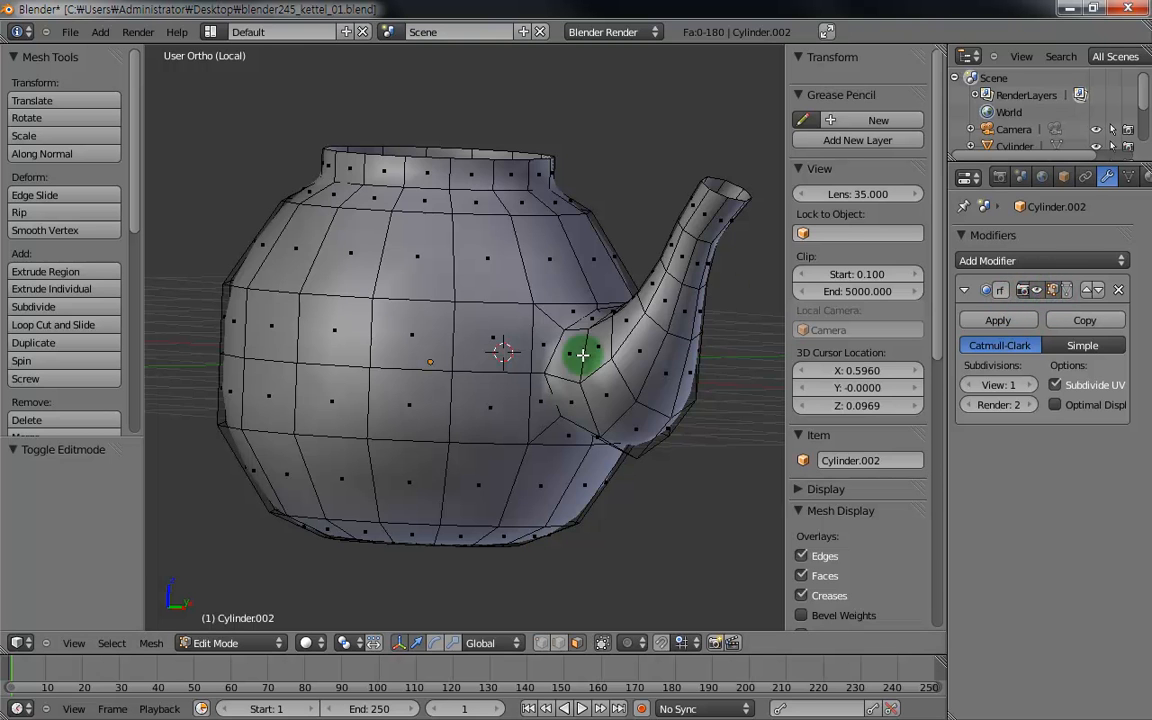
middle_click_drag(589, 339, 617, 357)
scroll(496, 363, "up", 4)
middle_click_drag(489, 377, 600, 365)
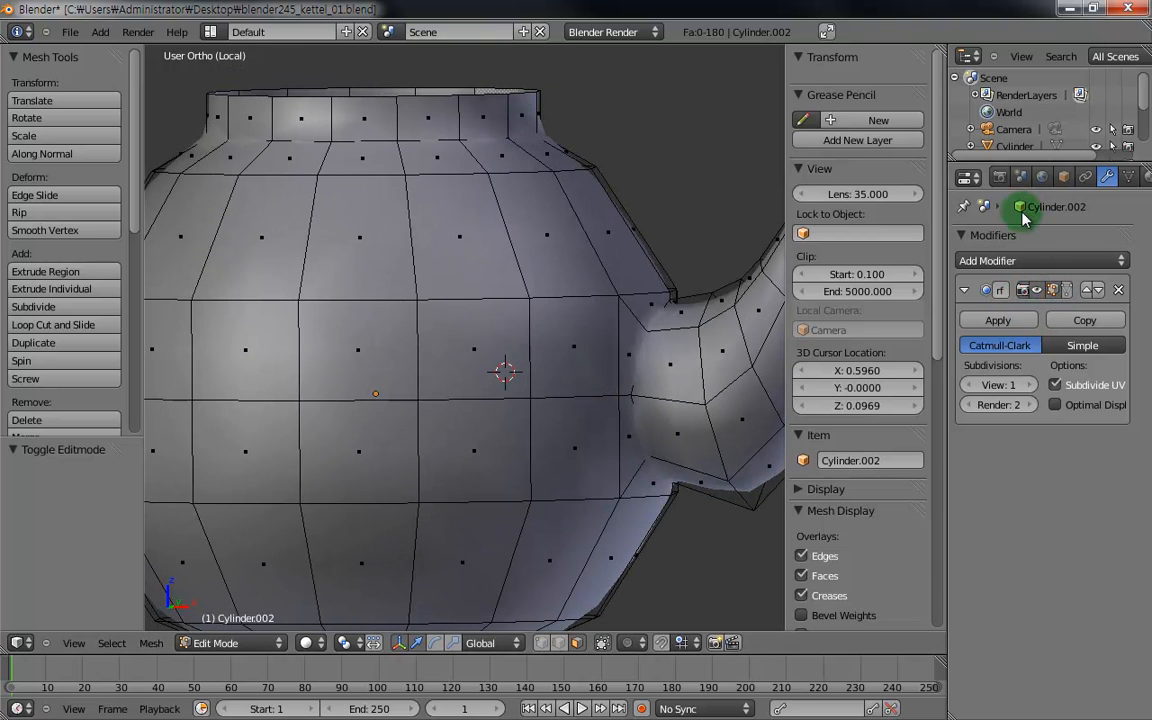
- Toggle the Subdivision Surface modifier's viewport and Edit Mode display off and back on to compare the mesh
left_click(1037, 291)
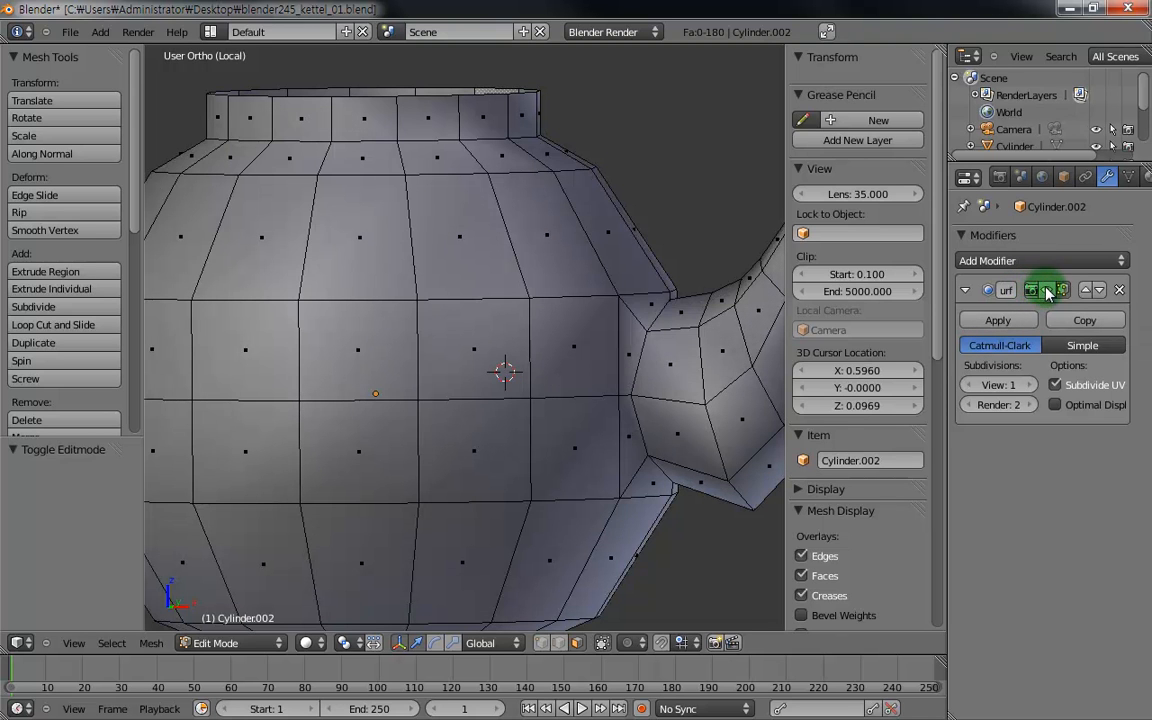
left_click(1045, 291)
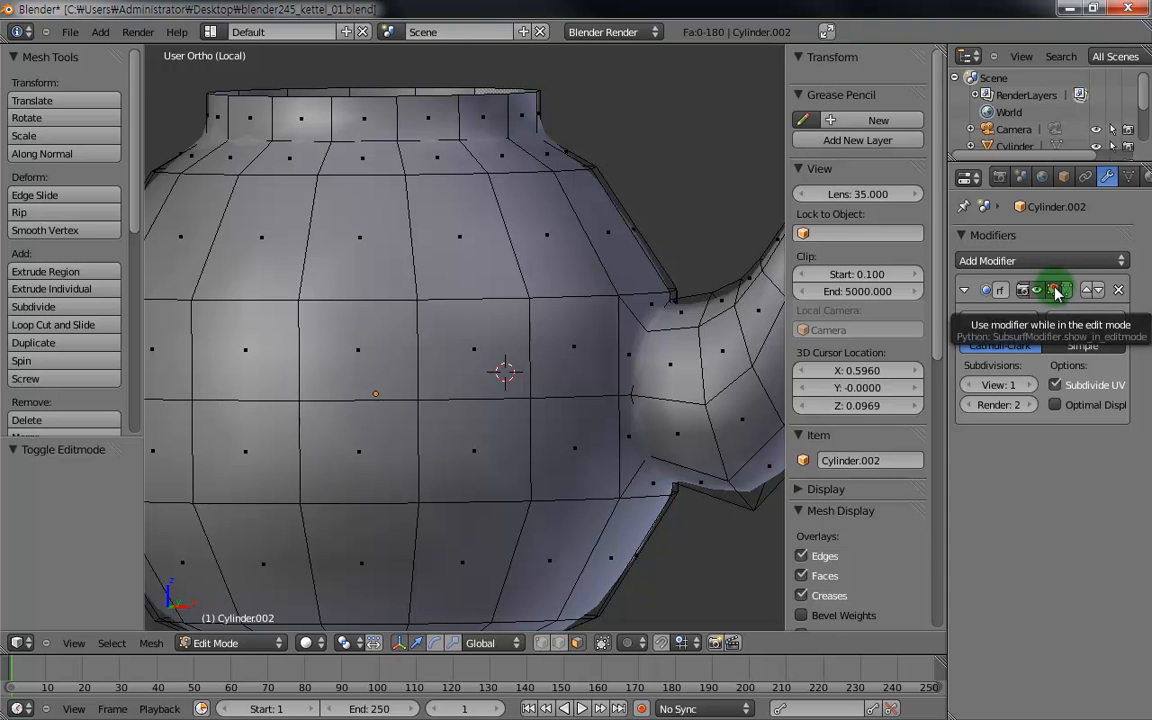
left_click(1056, 291)
left_click(1056, 291)
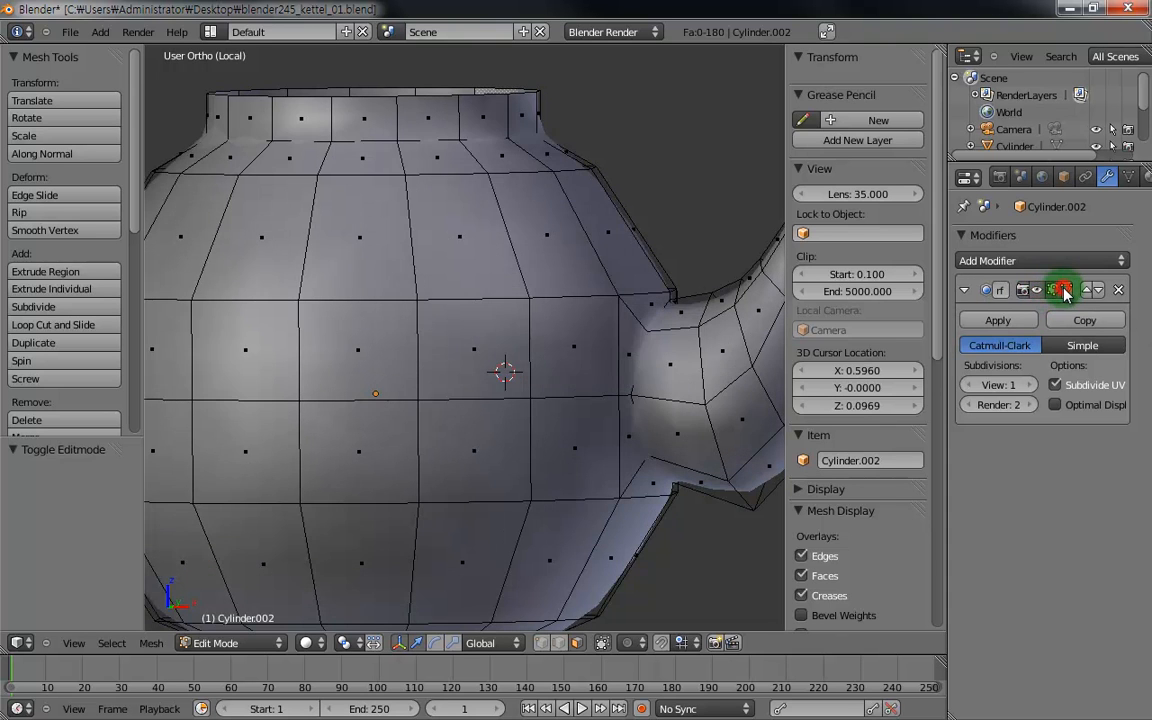
- Apply the Subdivision Surface modifier to the editing cage during Edit Mode
middle_click_drag(496, 329, 478, 352)
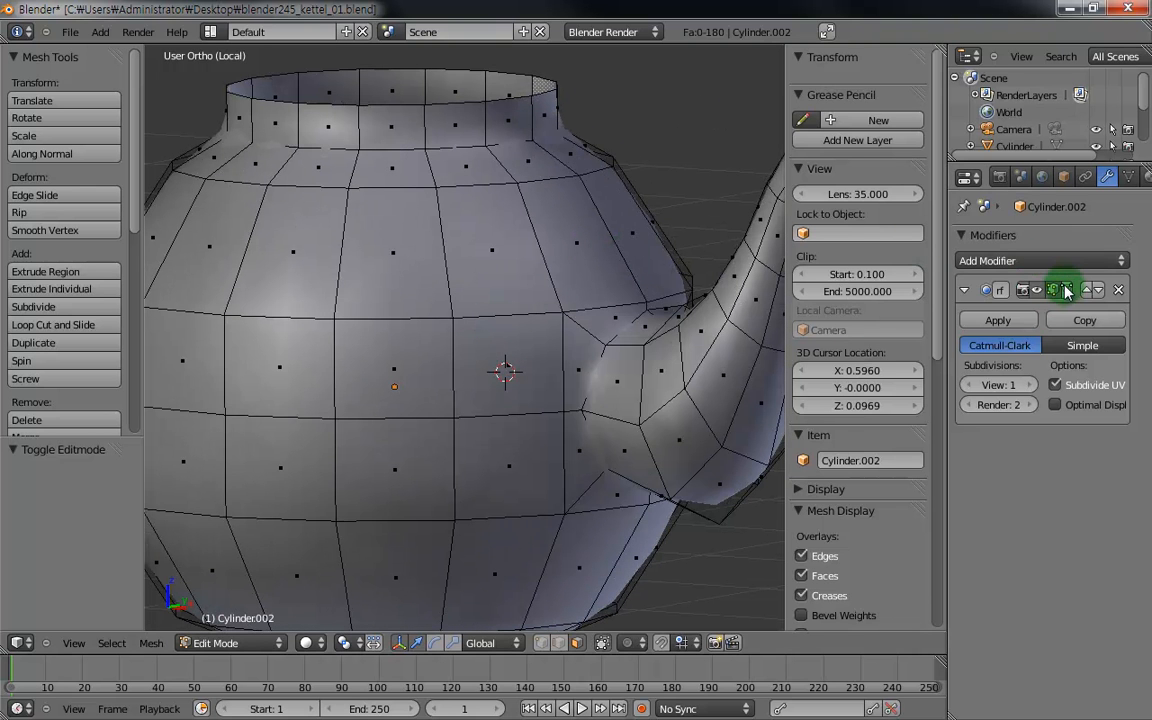
left_click(1066, 291)
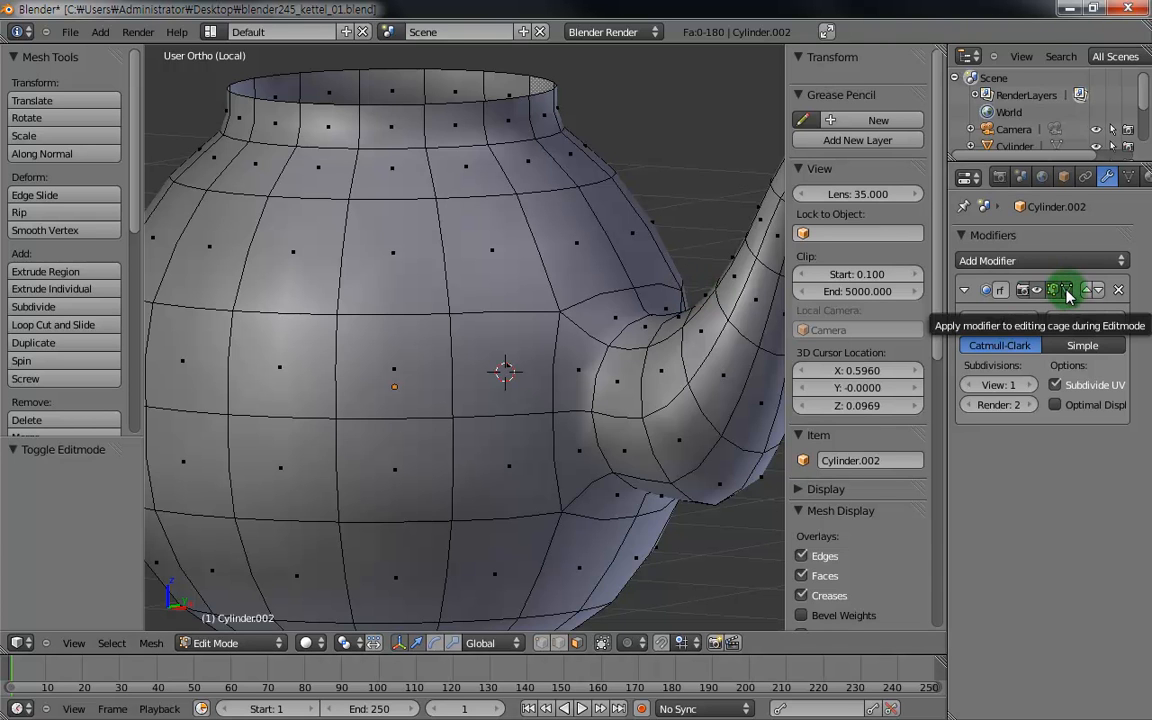
middle_click_drag(594, 316, 612, 167)
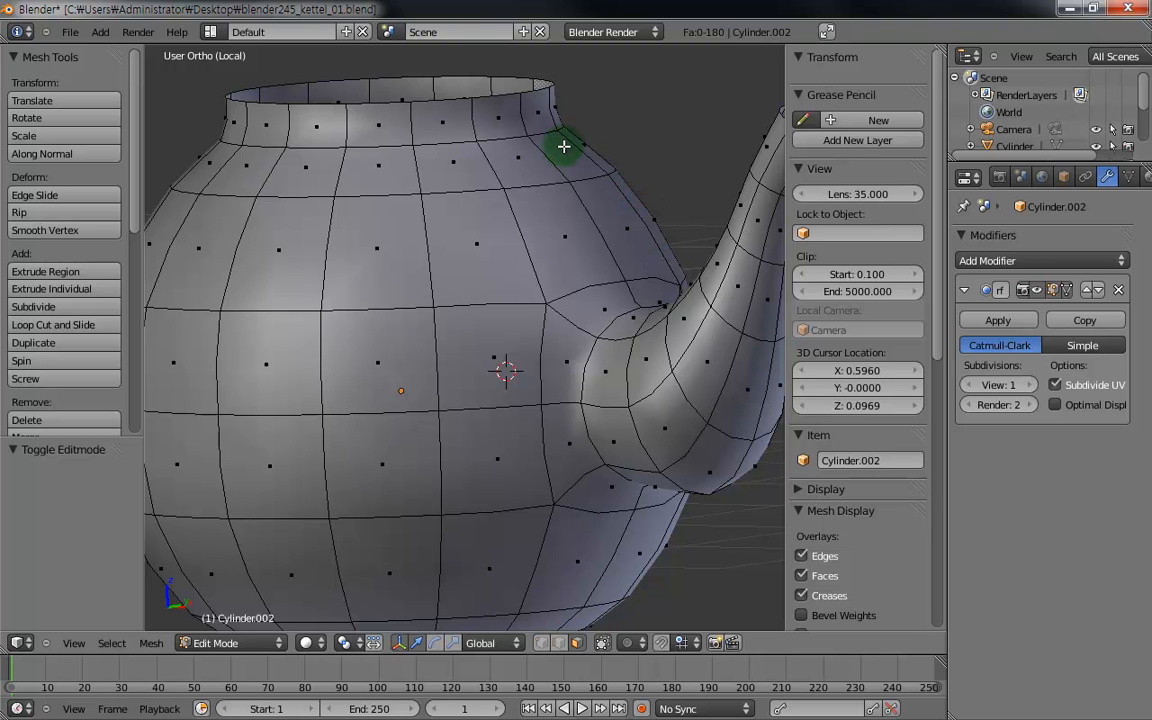
- Switch to edge selection and select the two horizontal body edge loops just above and below the spout joint
middle_click_drag(511, 261, 500, 288)
scroll(535, 260, "down", 2)
right_click(510, 268)
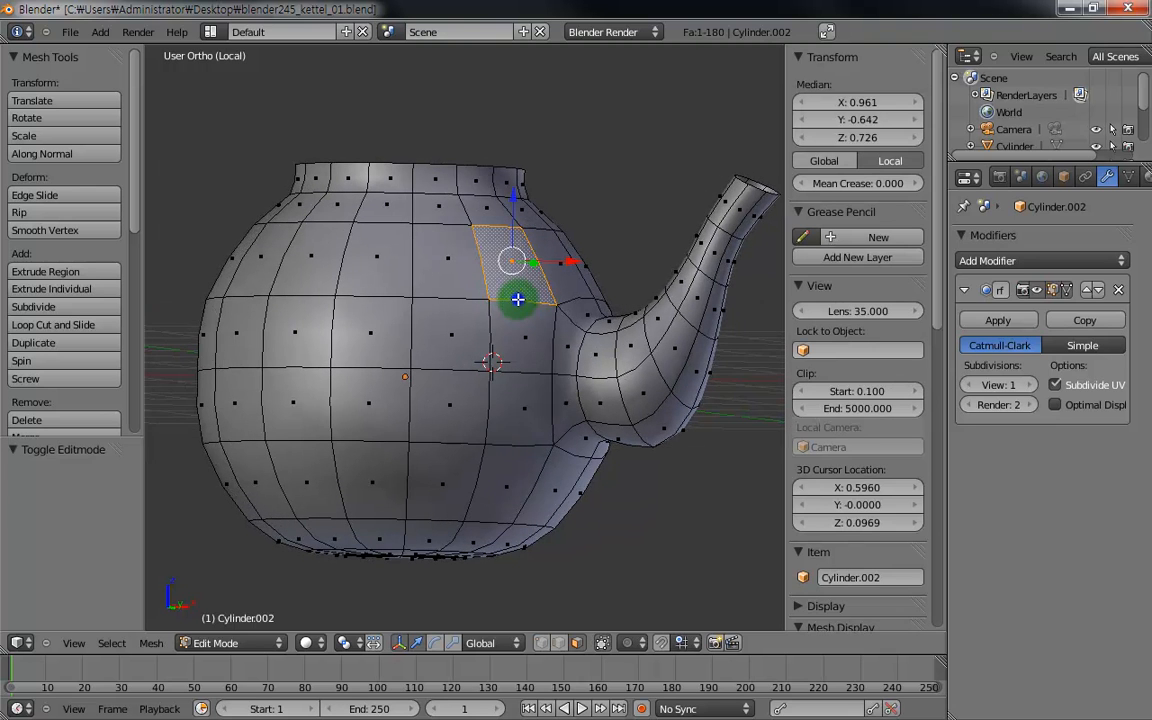
right_click(510, 270, "alt")
key("ctrl+Tab")
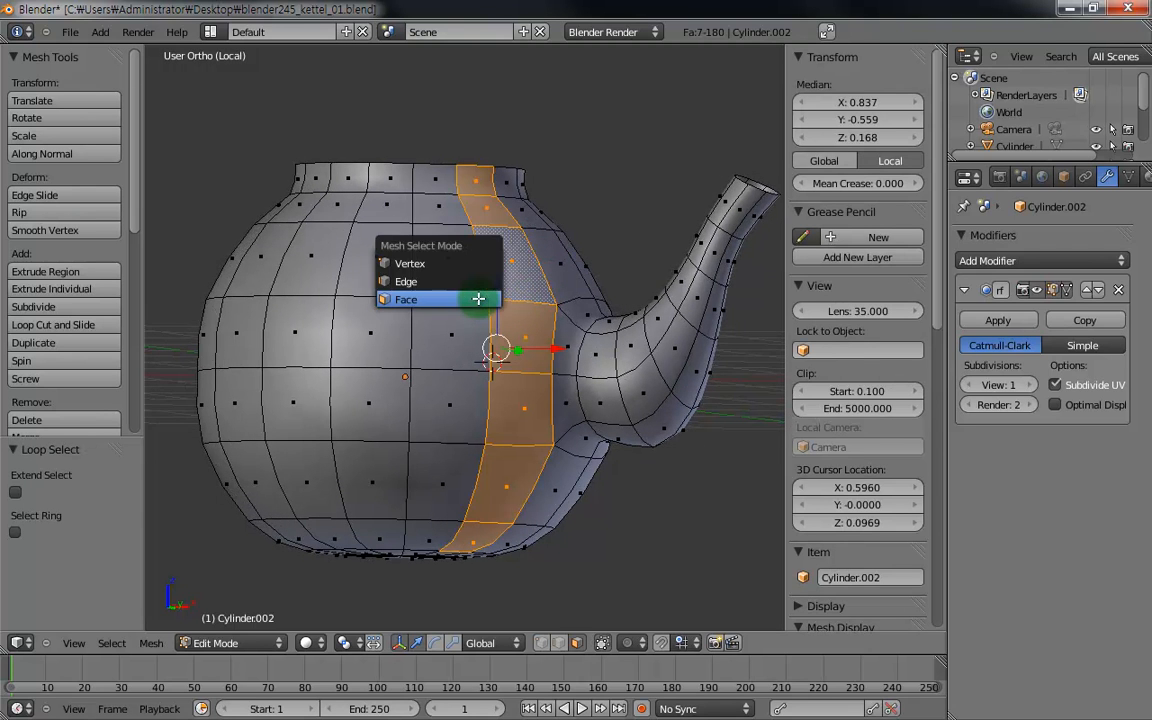
left_click(463, 288)
right_click(515, 300)
right_click(515, 300, "alt")
middle_click_drag(515, 300, 497, 341)
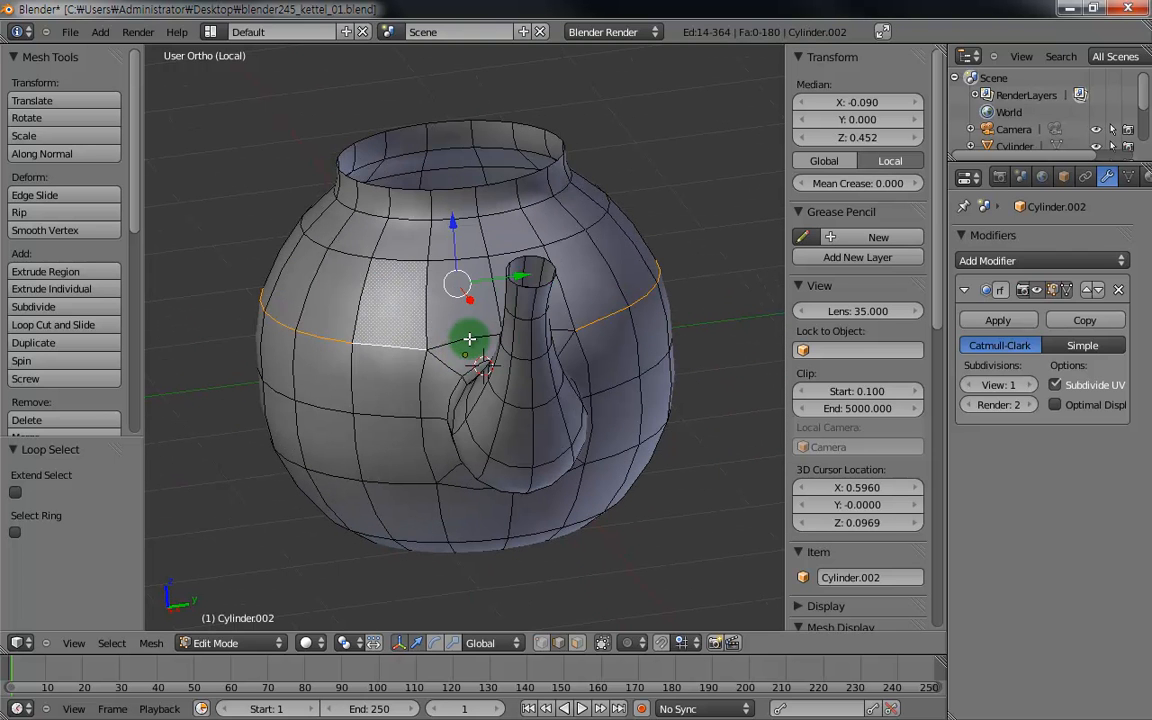
middle_click_drag(437, 442, 440, 360)
right_click(431, 446, "alt+shift")
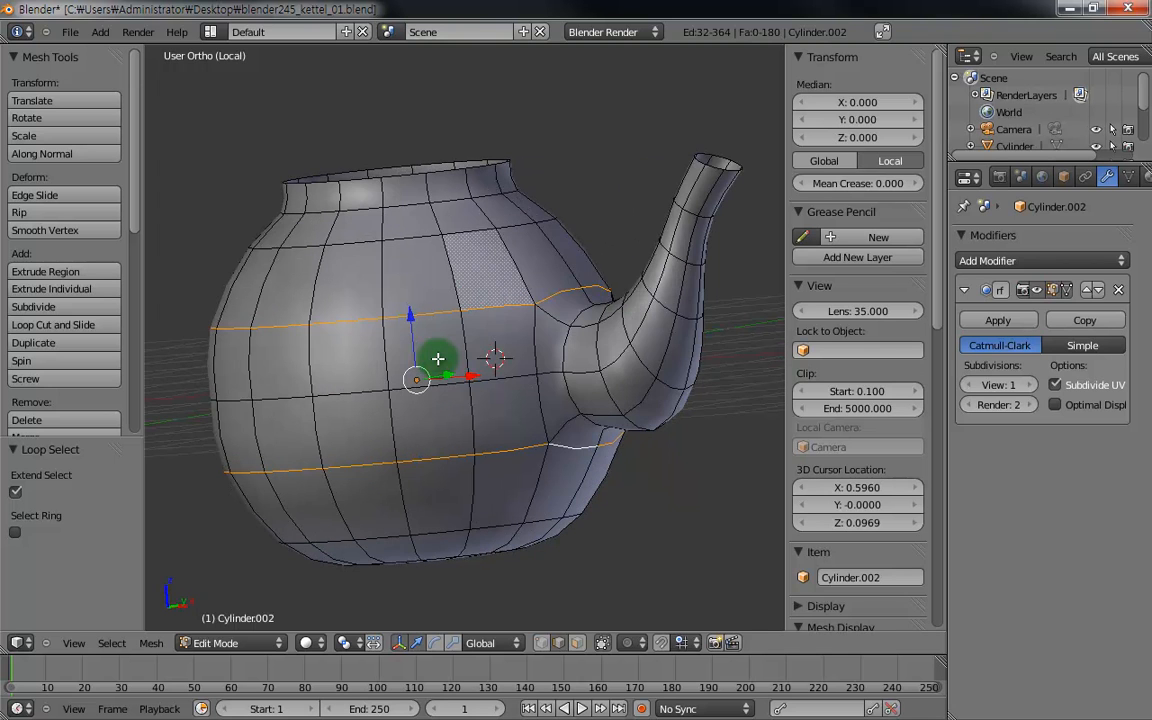
- Spread the two selected body edge loops apart along Z in front view, scaling them by 1.219 and again by 1.084
key("KP_1")
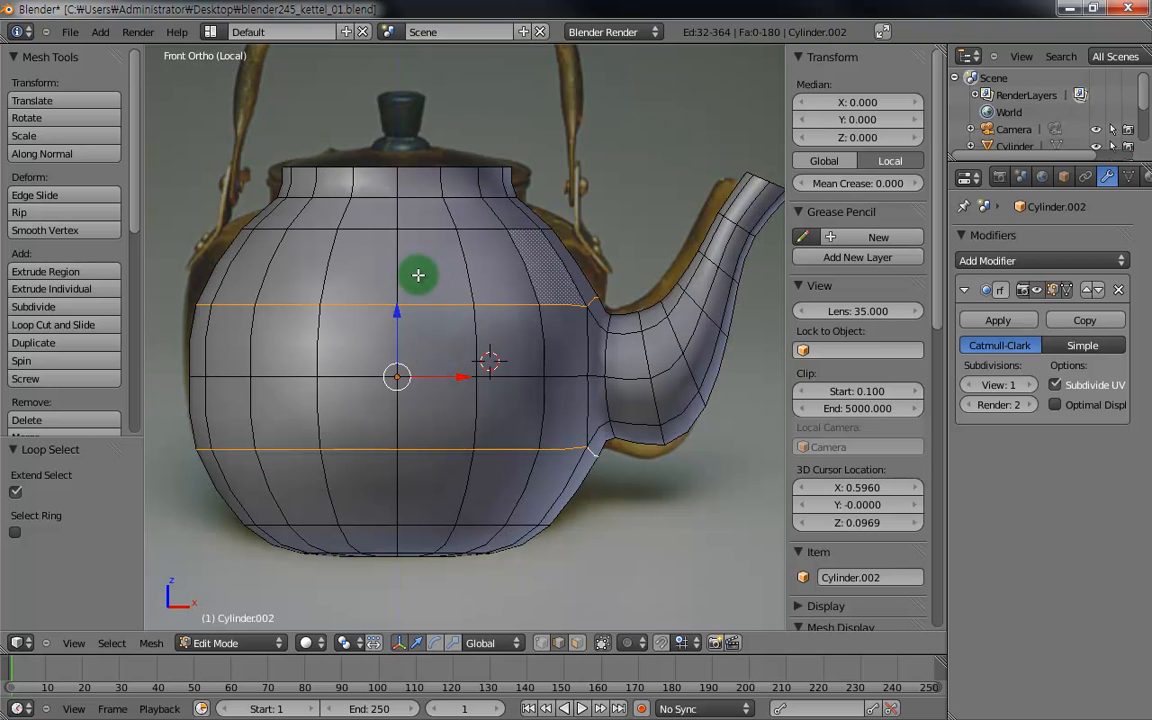
key("s")
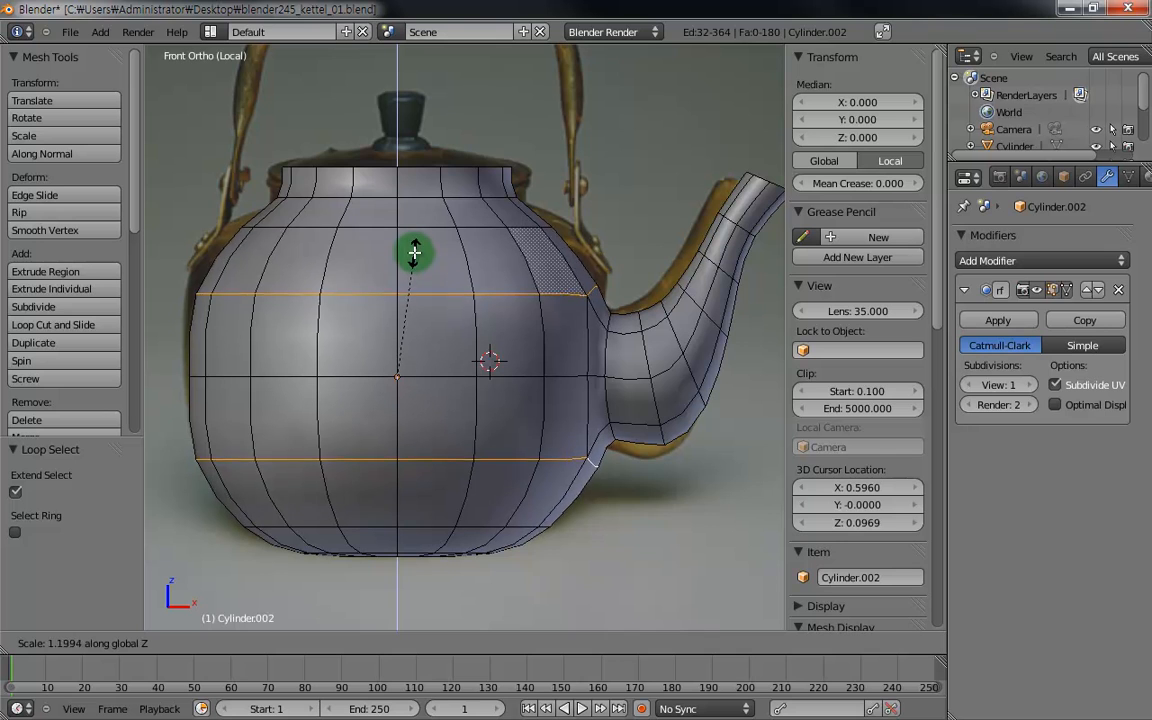
left_click(416, 251)
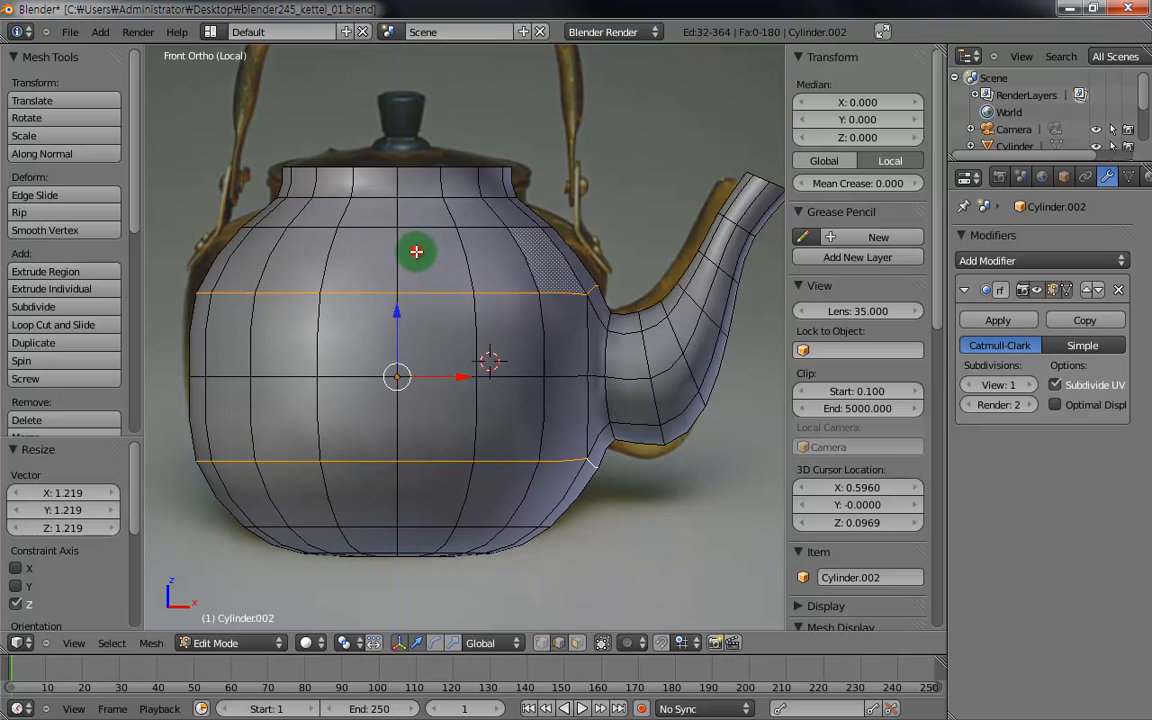
key("s")
key("z")
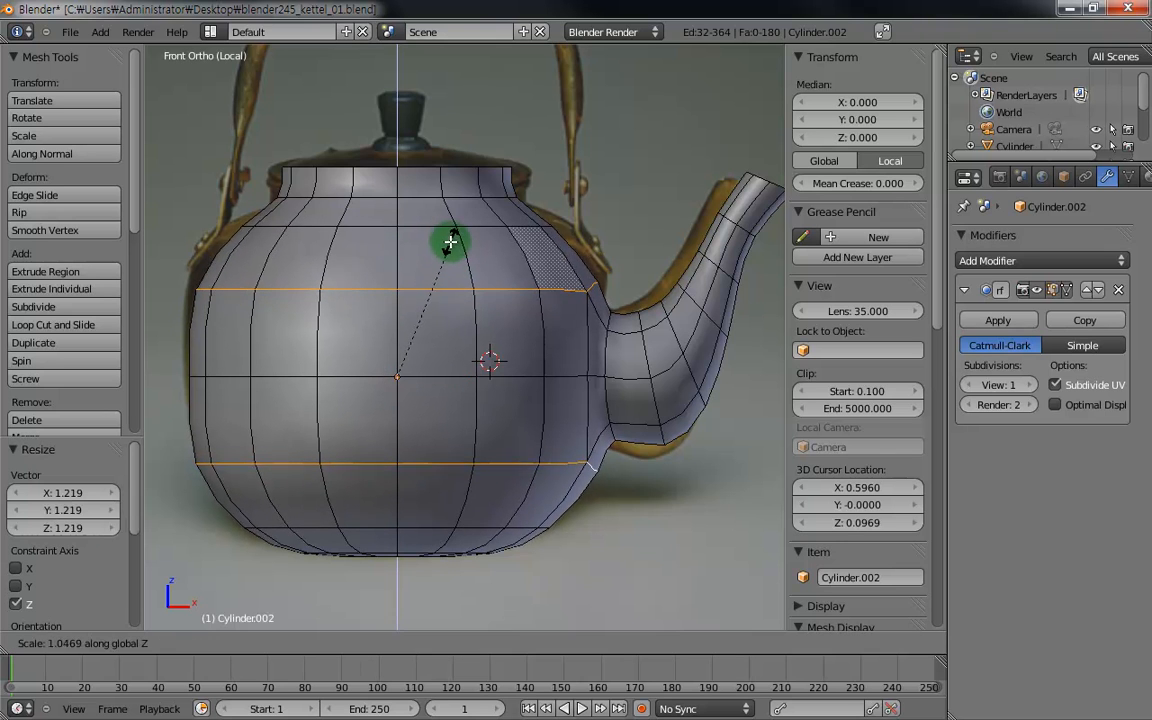
left_click(446, 236)
- Select the two vertical edges on each side of the spout joint and widen them along Y by scaling
middle_click_drag(445, 237, 424, 334)
right_click(411, 334)
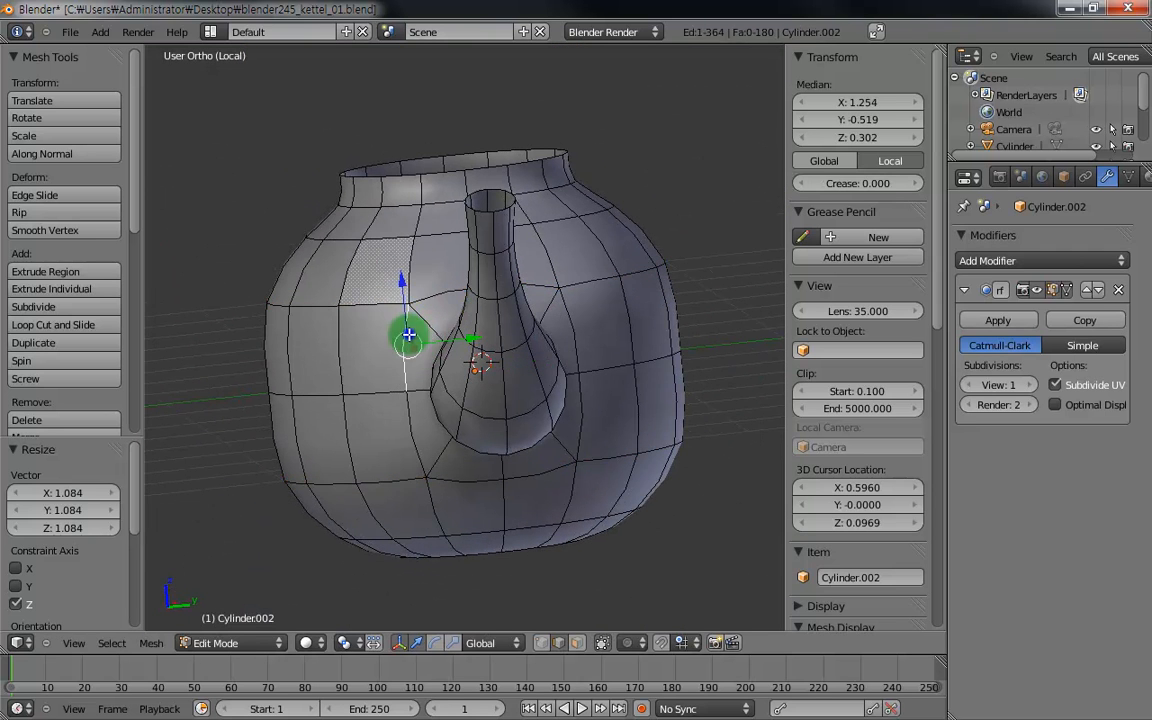
right_click(413, 412, "shift")
right_click(578, 319, "shift")
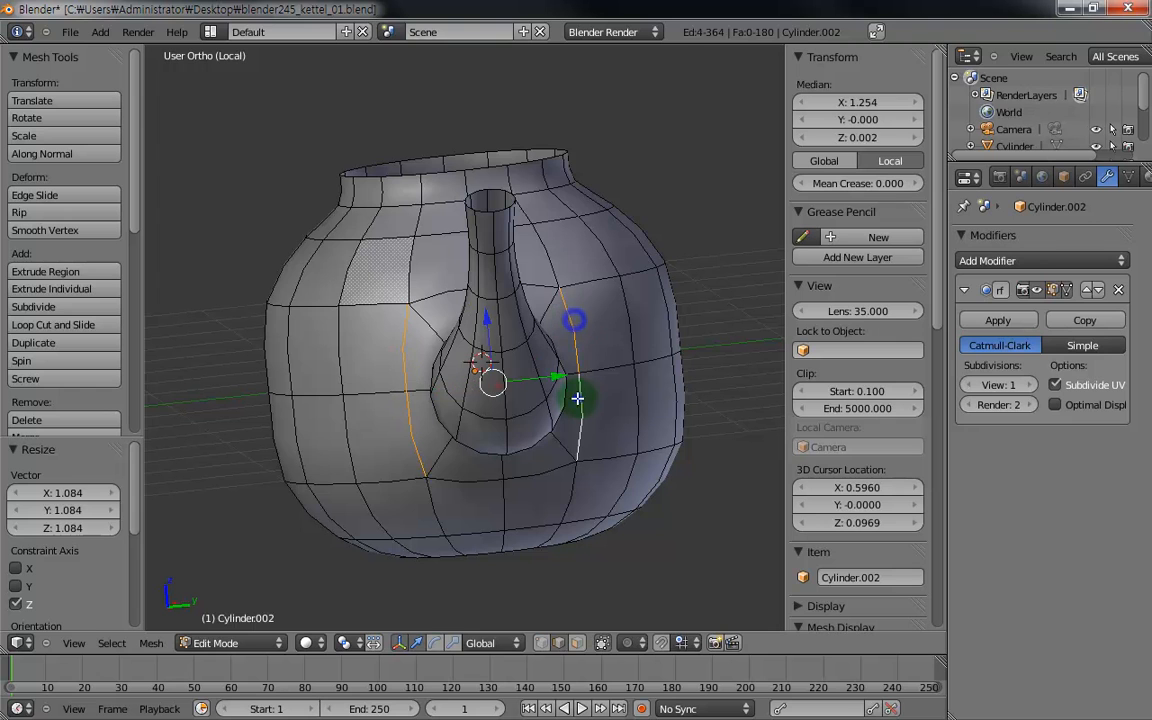
right_click(578, 402, "shift")
key("s")
key("x")
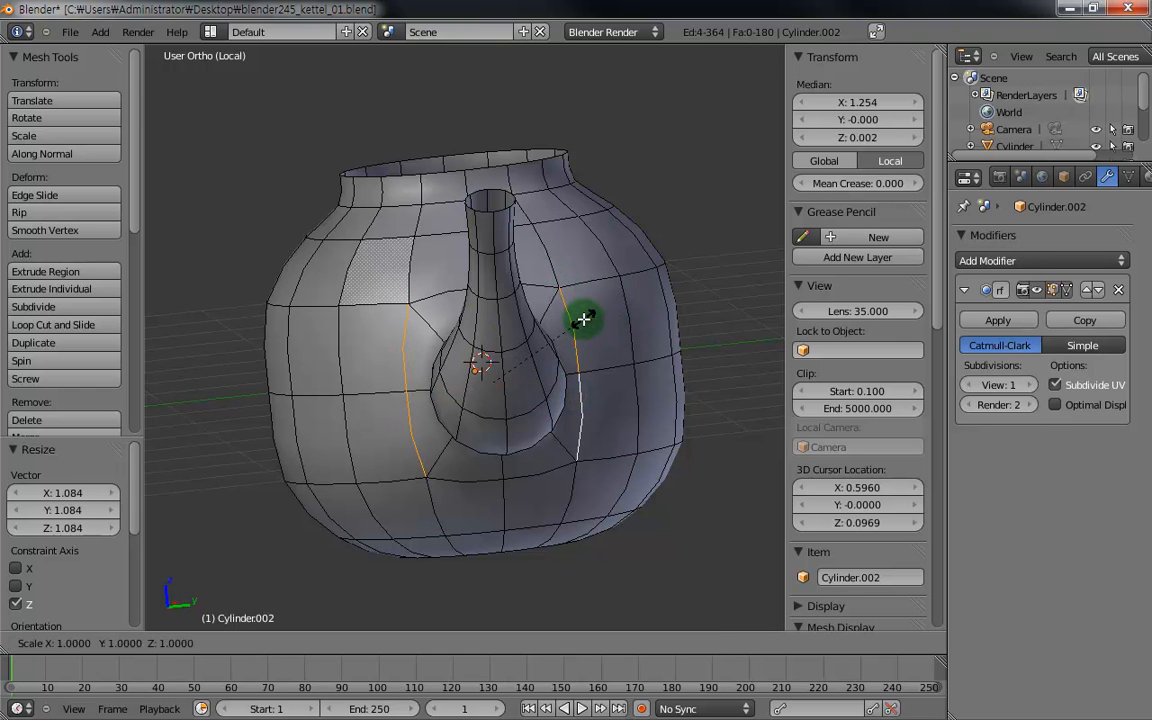
key("y")
left_click(603, 316)
- Return to Object Mode and set the Subdivision Surface viewport level to 2, checking the smoothed kettle
middle_click_drag(498, 326, 517, 345)
key("Tab")
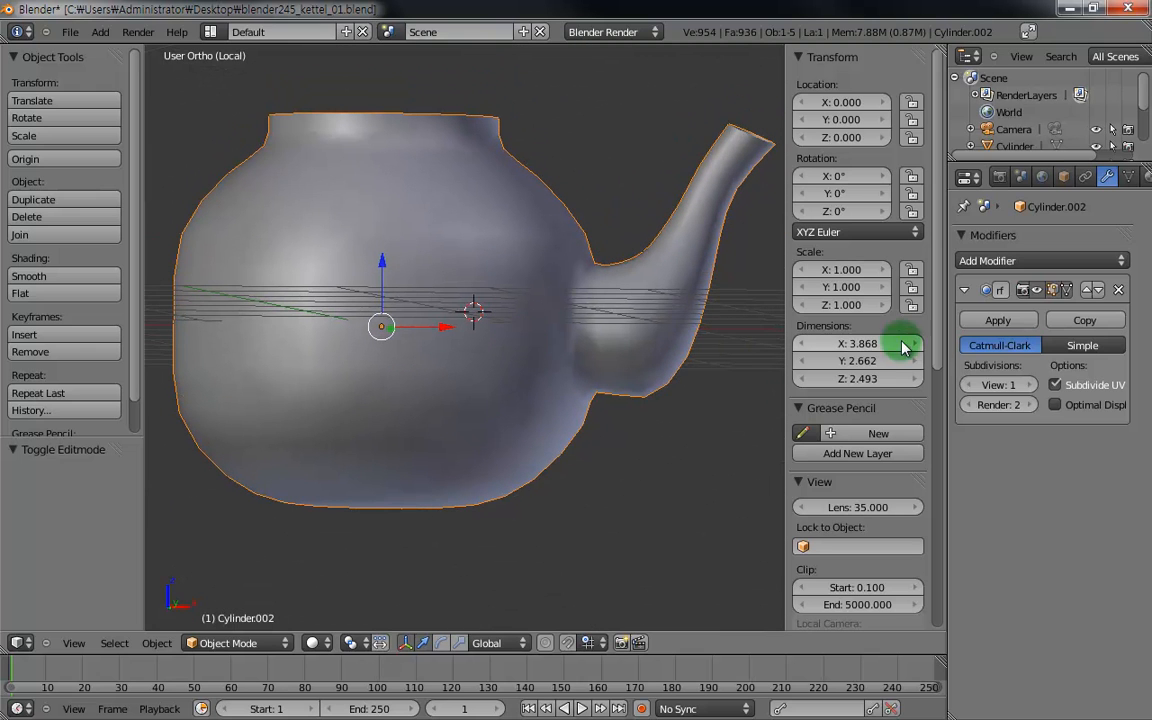
left_click(1033, 386)
middle_click_drag(476, 318, 702, 314)
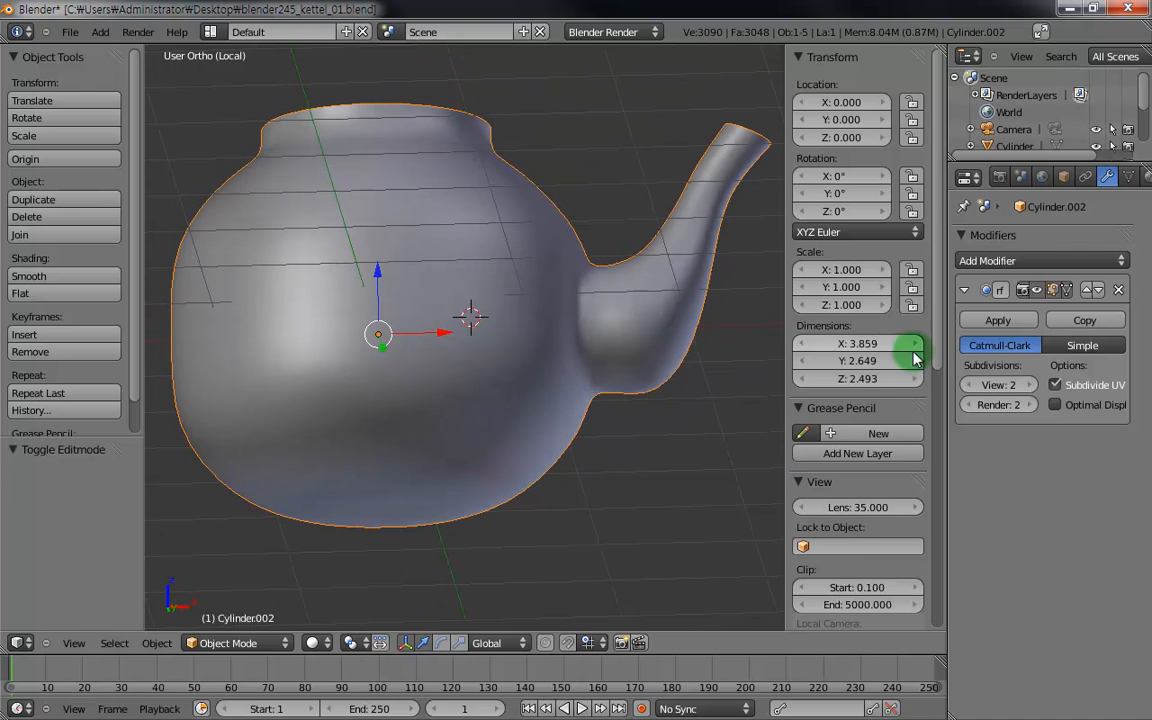
mouse_move(605, 270)
middle_mouse_down()
mouse_move(362, 327)
mouse_move(463, 332)
mouse_move(473, 383)
mouse_move(451, 368)
mouse_move(596, 288)
middle_mouse_up()
- Cut a new edge loop around the spout just below its mouth in Edit Mode, sliding it 0.30 toward the tip
key("KP_1")
middle_click_drag(686, 154, 509, 239, "shift")
scroll(535, 249, "up", 4)
middle_click_drag(602, 176, 560, 268, "shift")
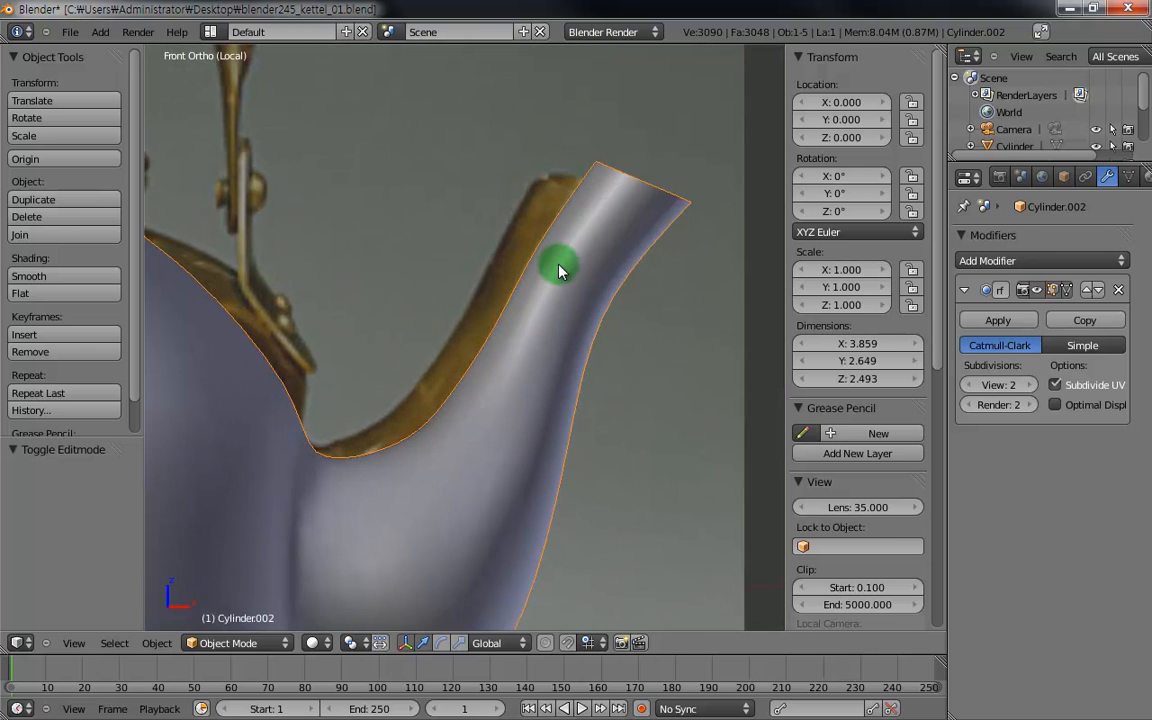
key("Tab")
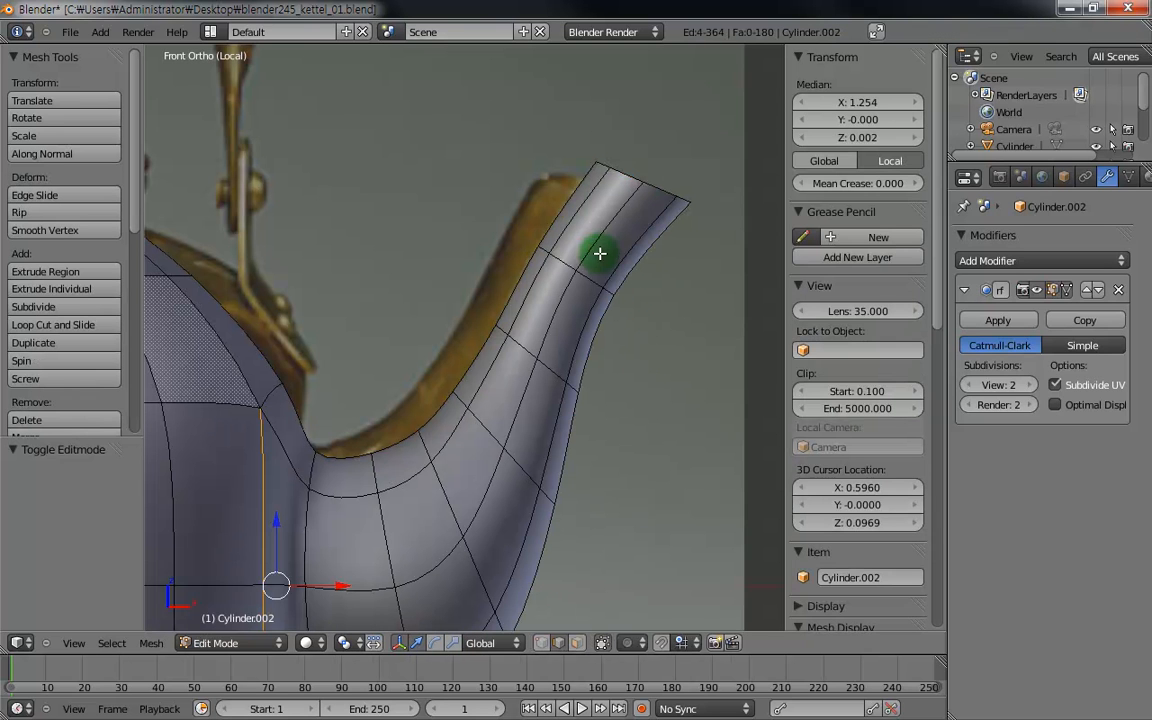
right_click(637, 240, "alt")
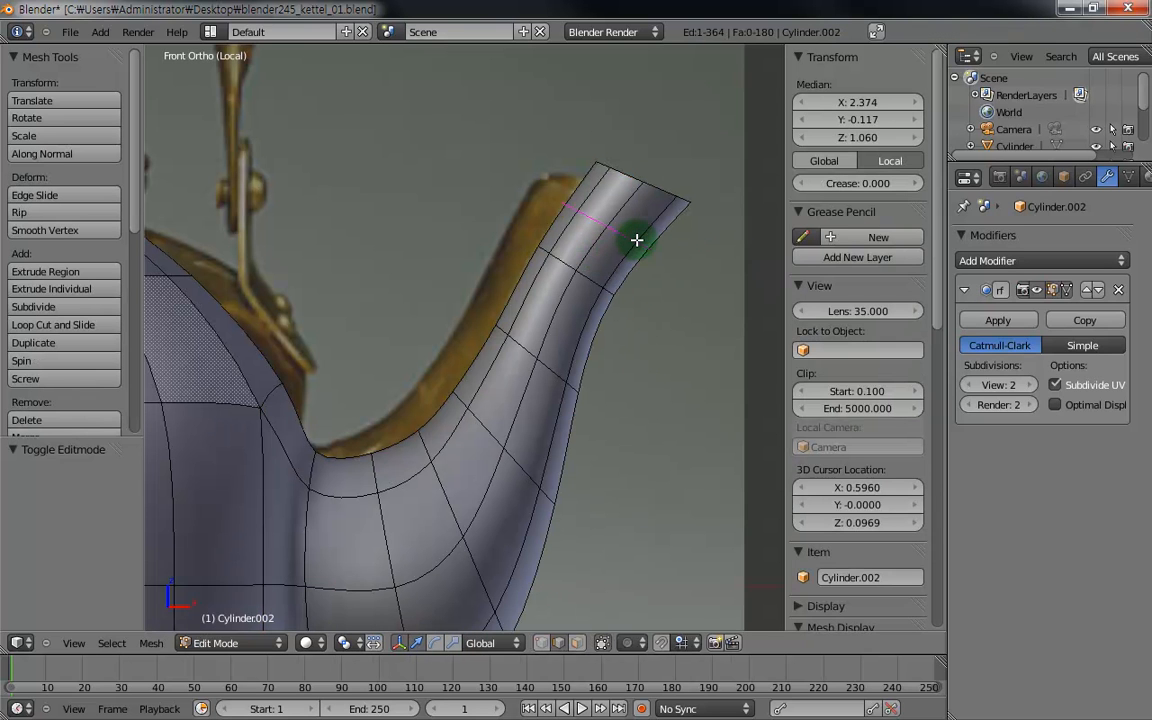
left_click(637, 240)
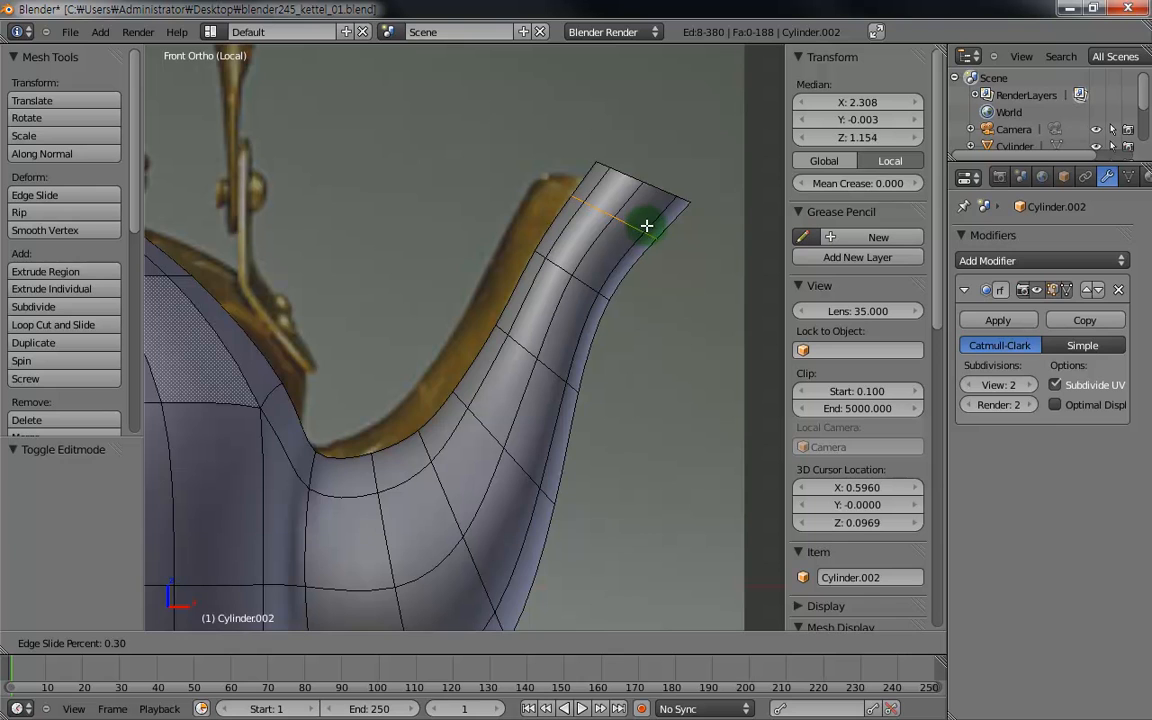
left_click(646, 226)
- Rotate the new spout loop slightly and move it -0.022 in X and 0.014 in Z
key("r")
left_click(692, 208)
key("g")
left_click(671, 219)
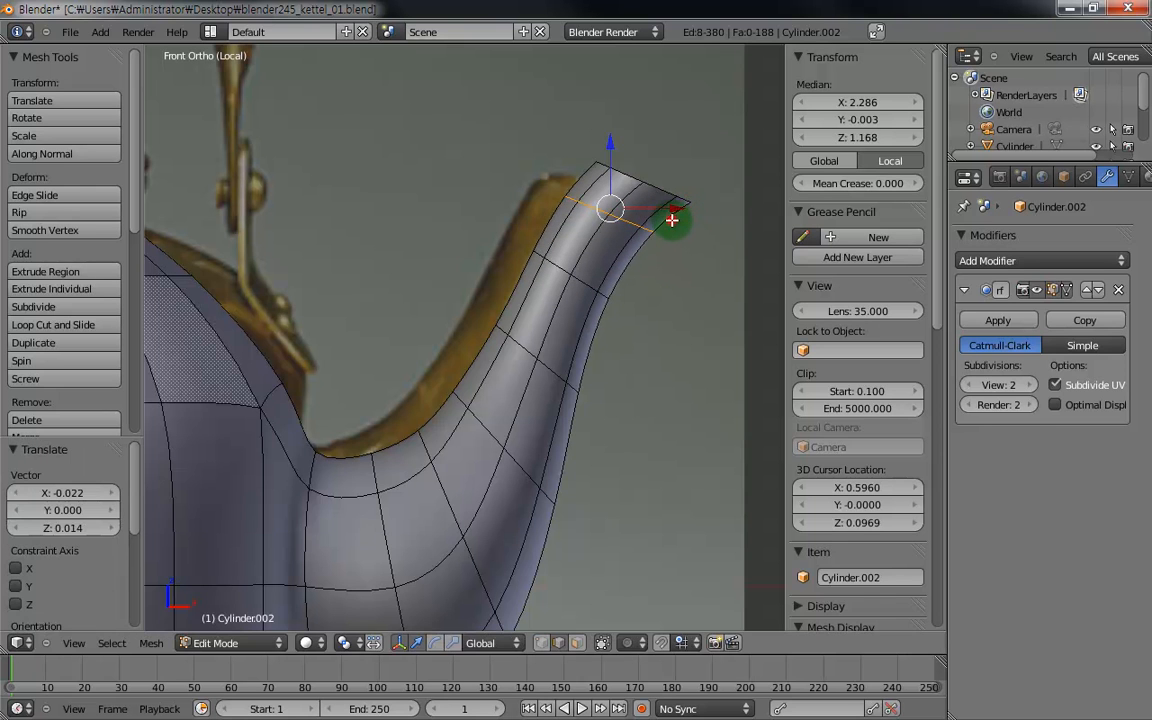
- Rotate the spout's mouth loop -19.398°, scale it by 1.177 and shift it -0.028 along X to follow the reference
right_click(630, 177, "alt")
key("r")
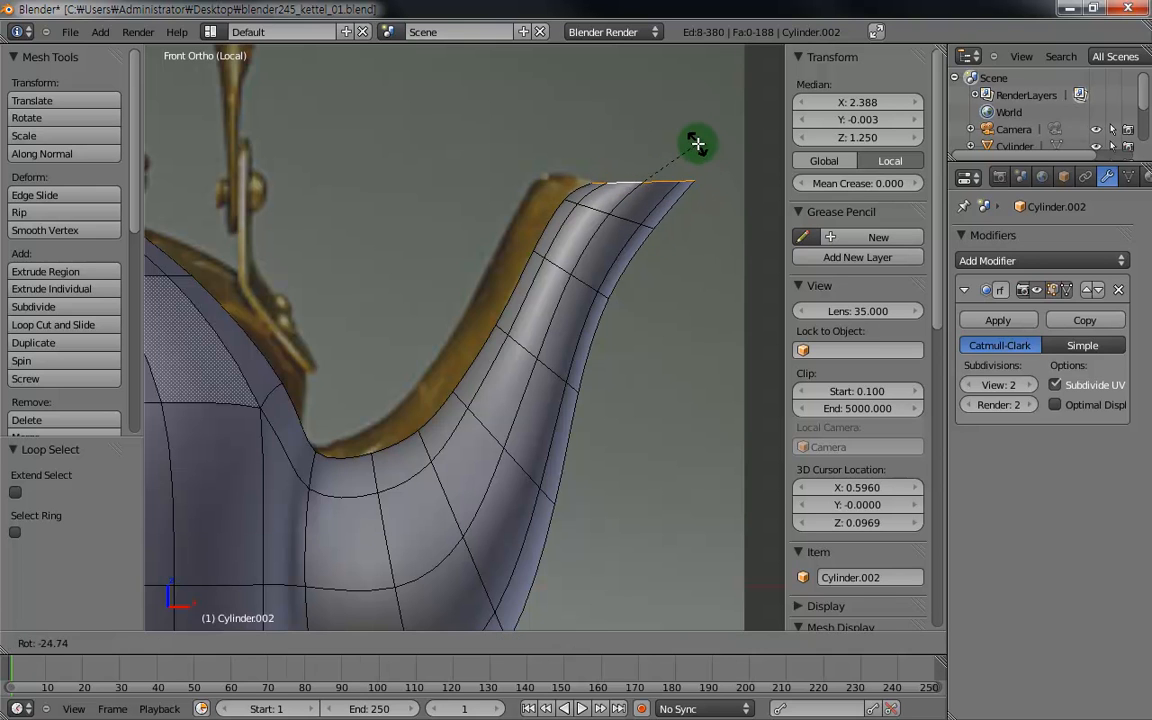
left_click(703, 148)
key("s")
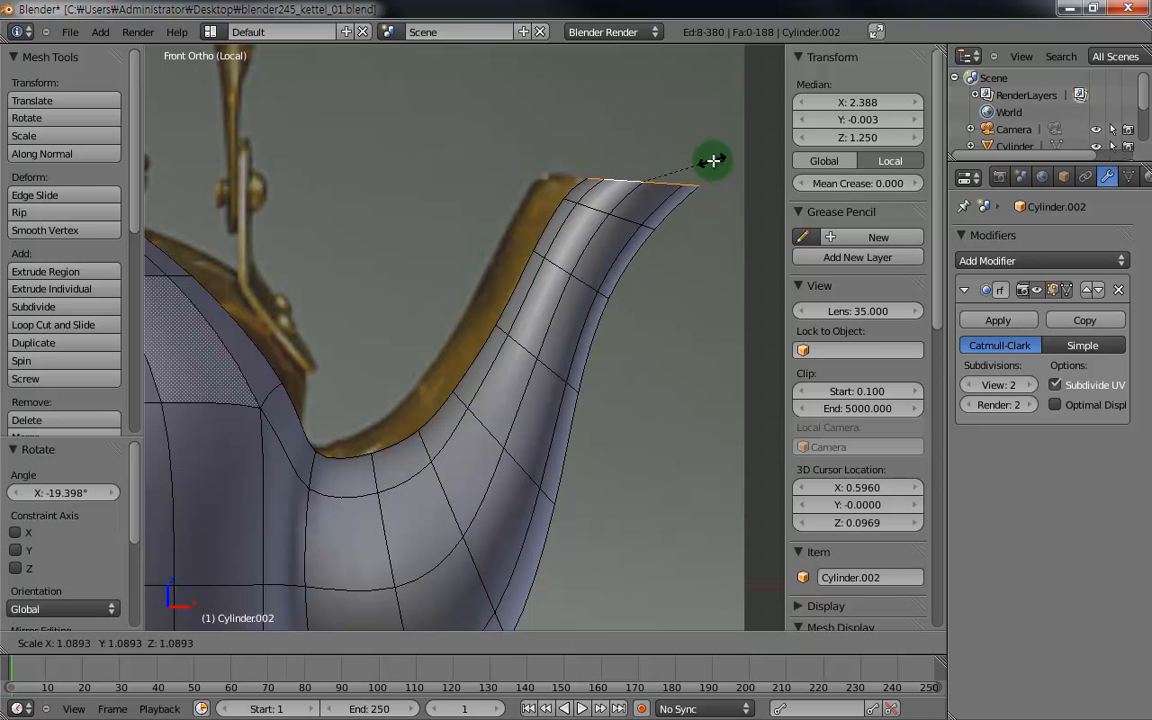
left_click(717, 161)
key("g")
key("x")
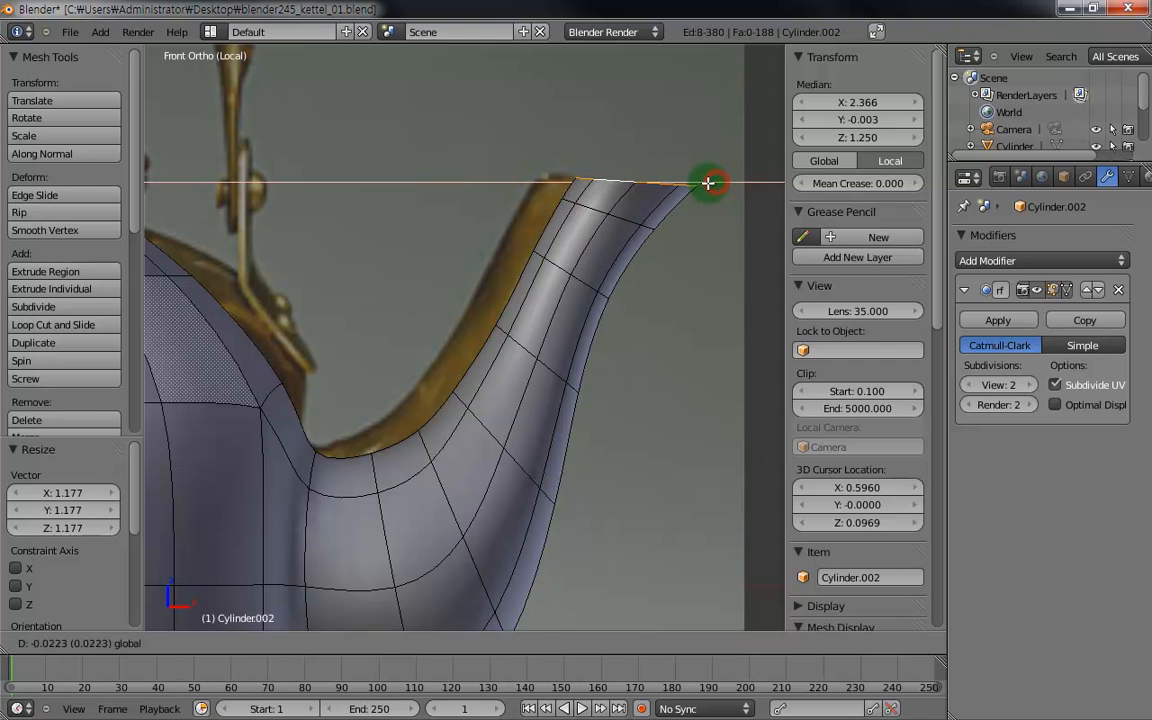
left_click(708, 183)
- Examine the kettle body's top opening up close in Object Mode
scroll(510, 370, "down", 4)
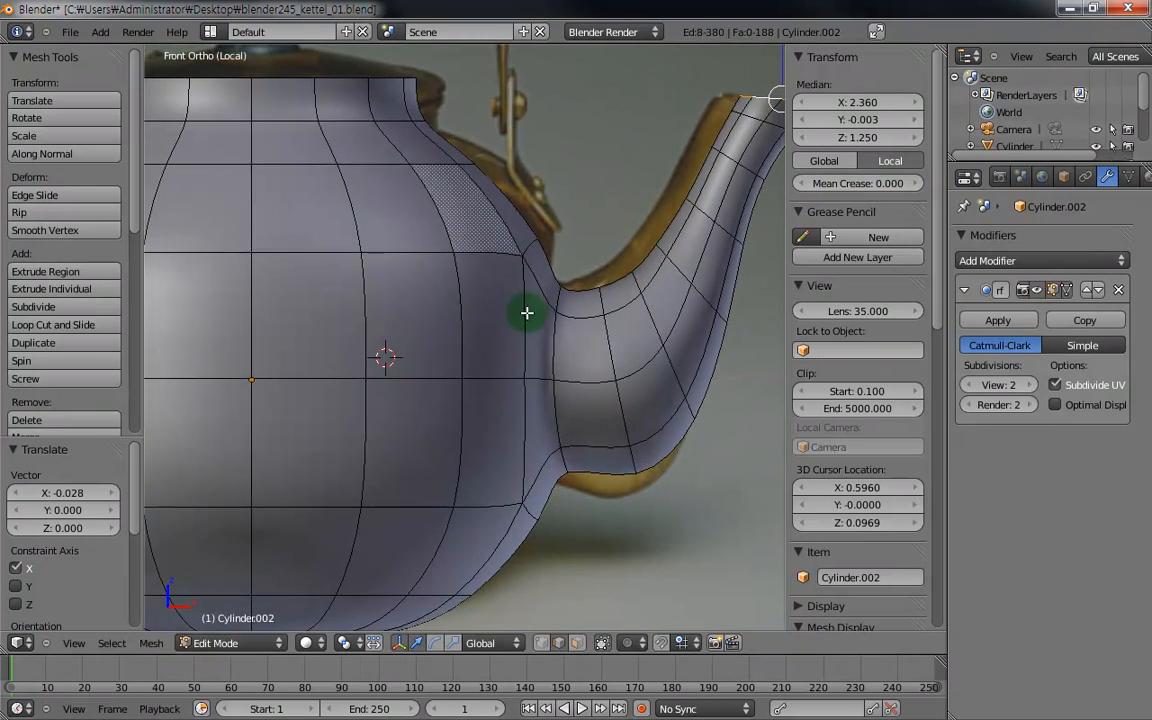
middle_click_drag(476, 356, 512, 347, "shift")
middle_click_drag(485, 302, 457, 447)
scroll(457, 447, "up", 3)
scroll(457, 447, "up", 2)
middle_click_drag(463, 355, 558, 343, "shift")
key("Tab")
middle_click_drag(514, 379, 536, 455)
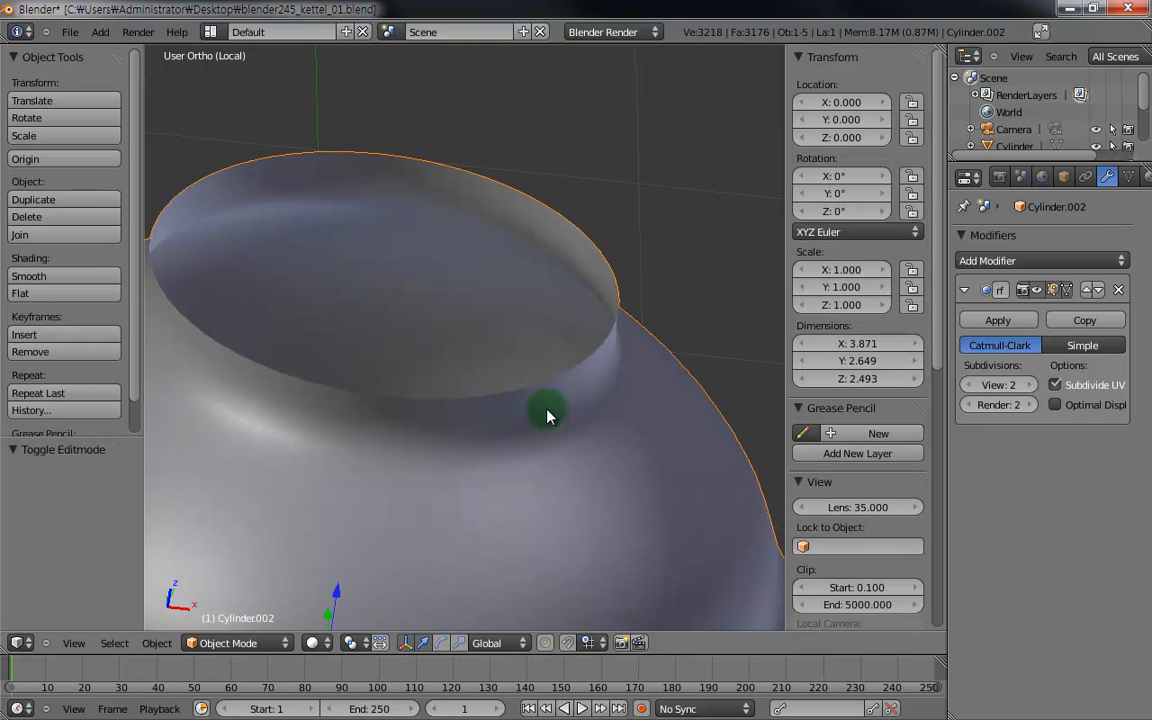
- Try to thicken the top opening's rim by extruding its edge loop inward, scaling it by 0.524 and back out by 1.724
key("ctrl+Tab")
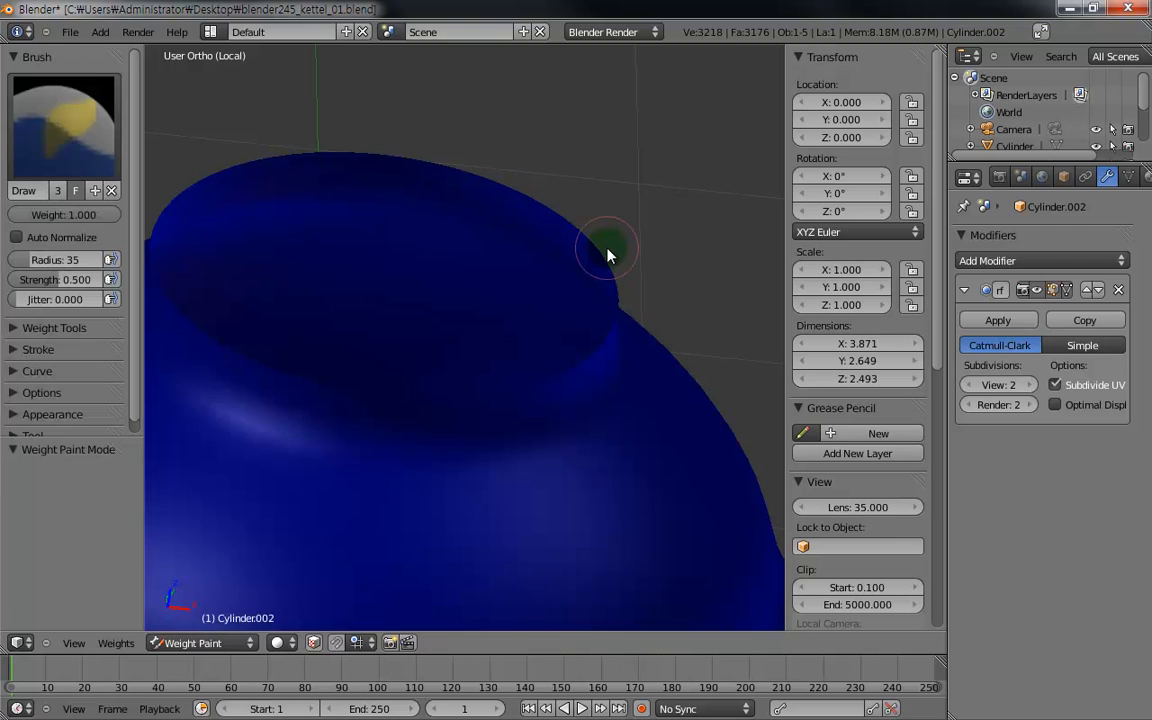
key("ctrl+Tab")
key("Tab")
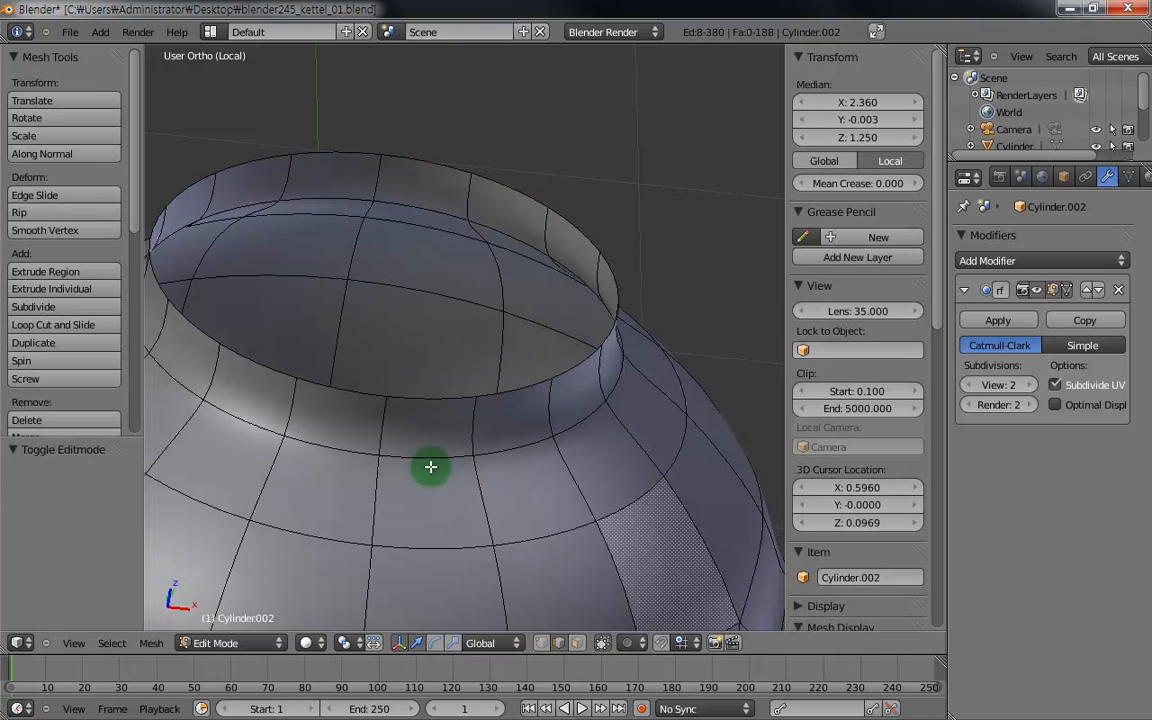
right_click(584, 237, "alt")
key("g")
right_click(584, 237)
key("s")
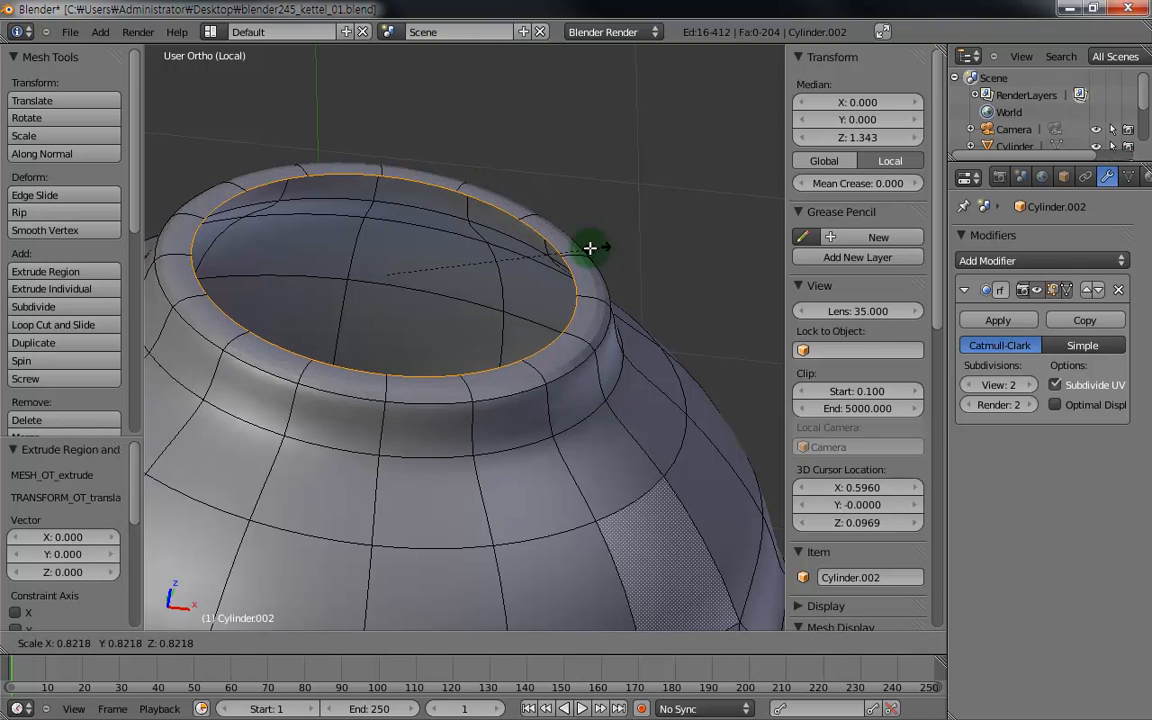
left_click(532, 246)
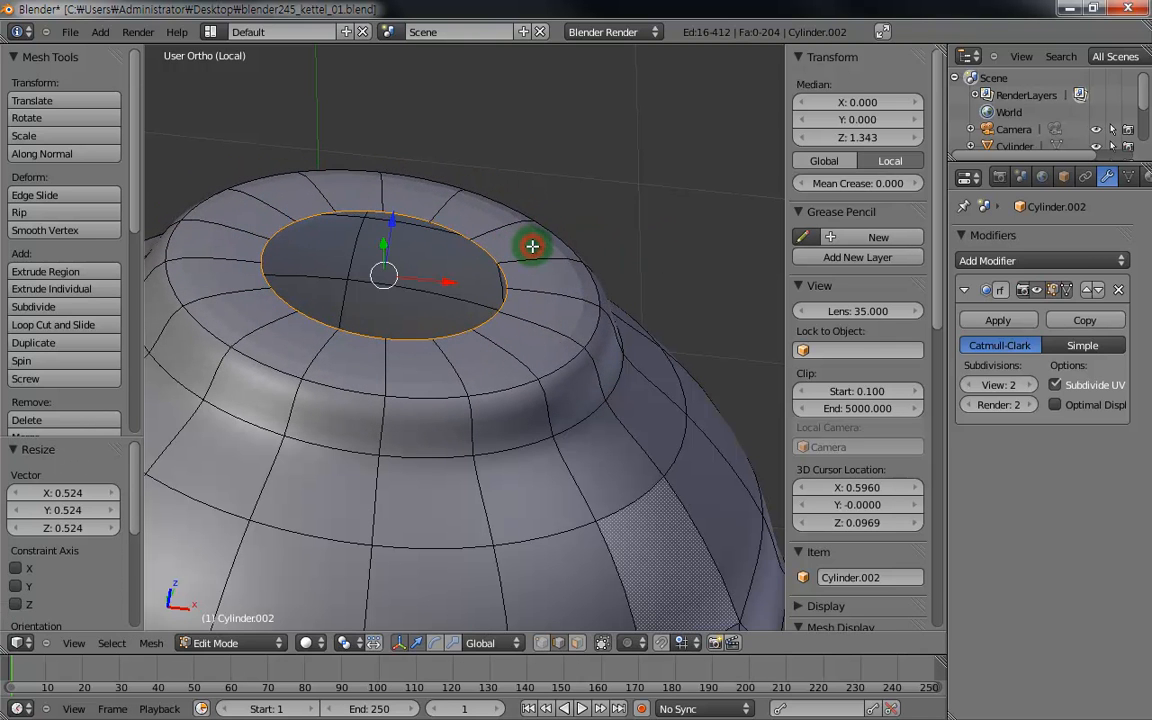
key("s")
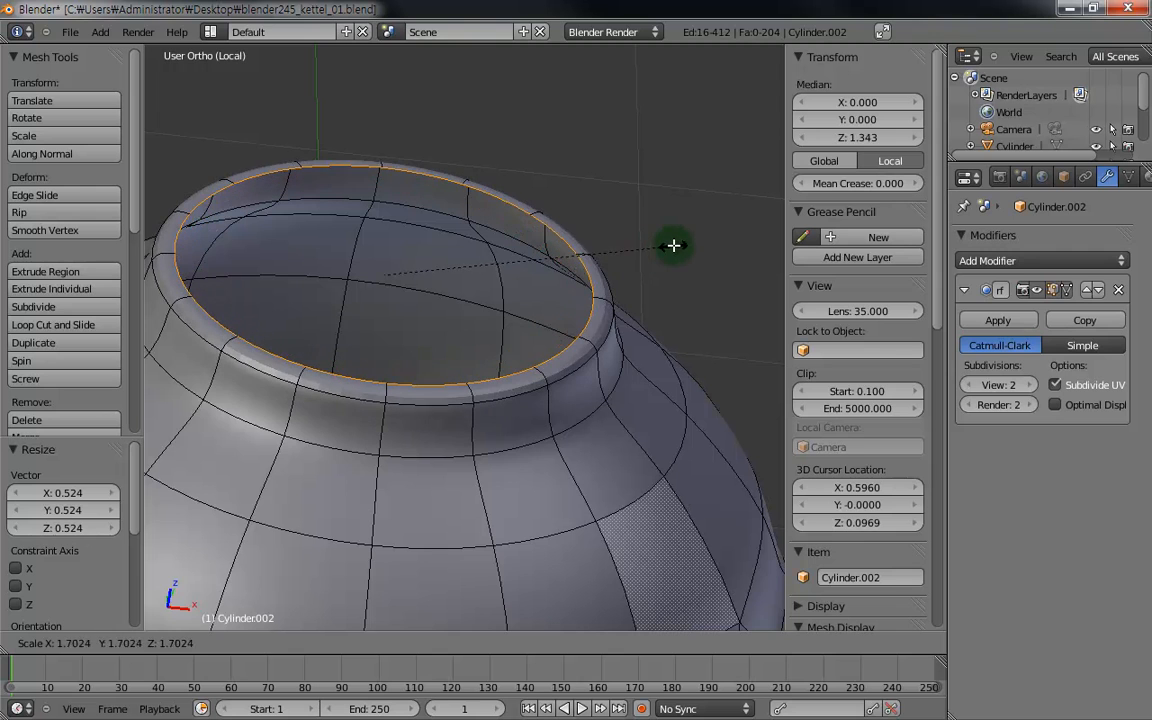
left_click(676, 244)
- Try extruding the inner rim loop -0.251 along Z into the body, and undo it
key("e")
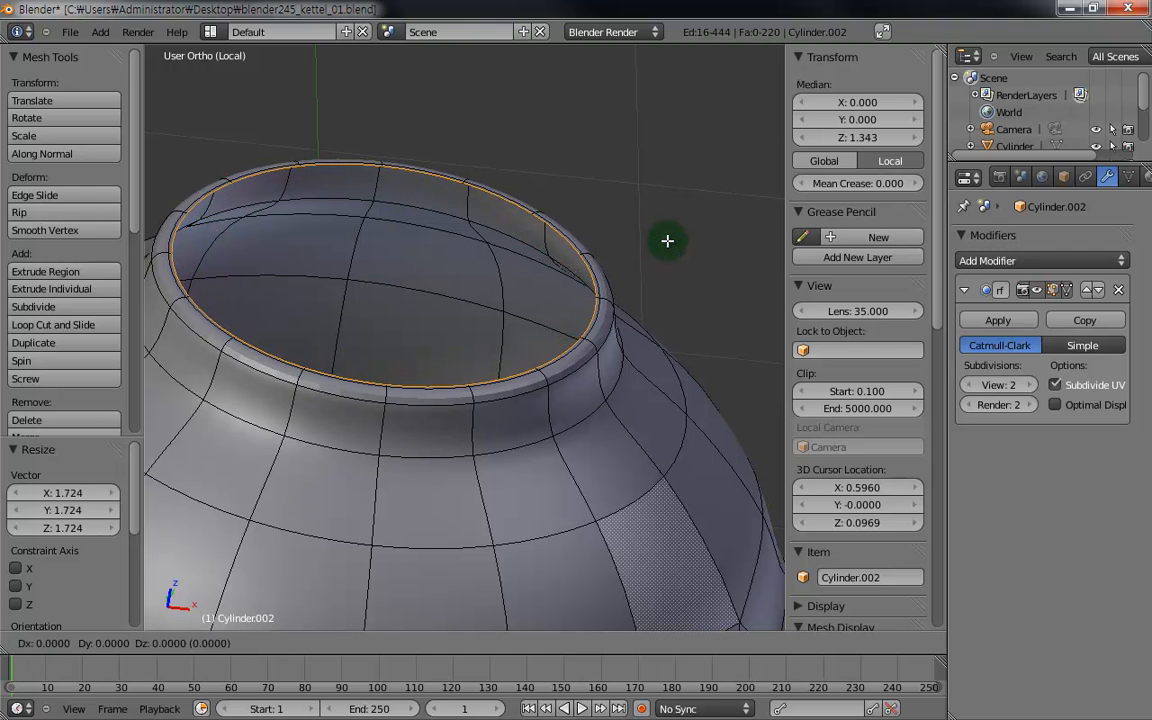
key("z")
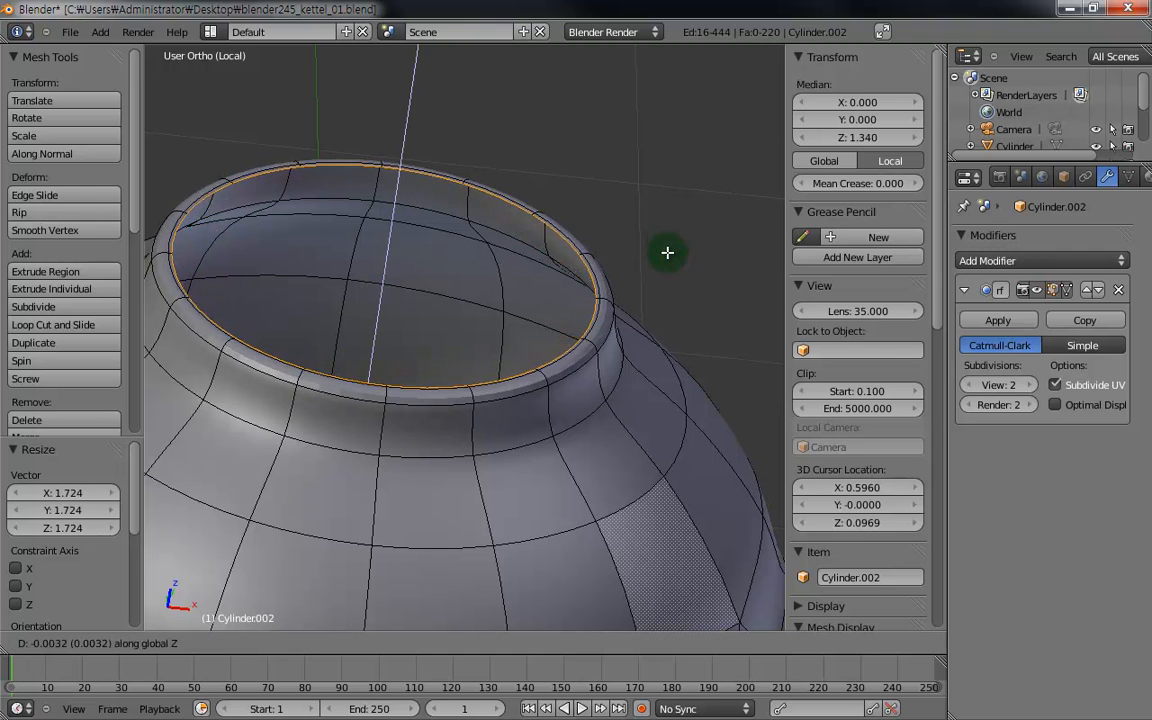
left_click(655, 308)
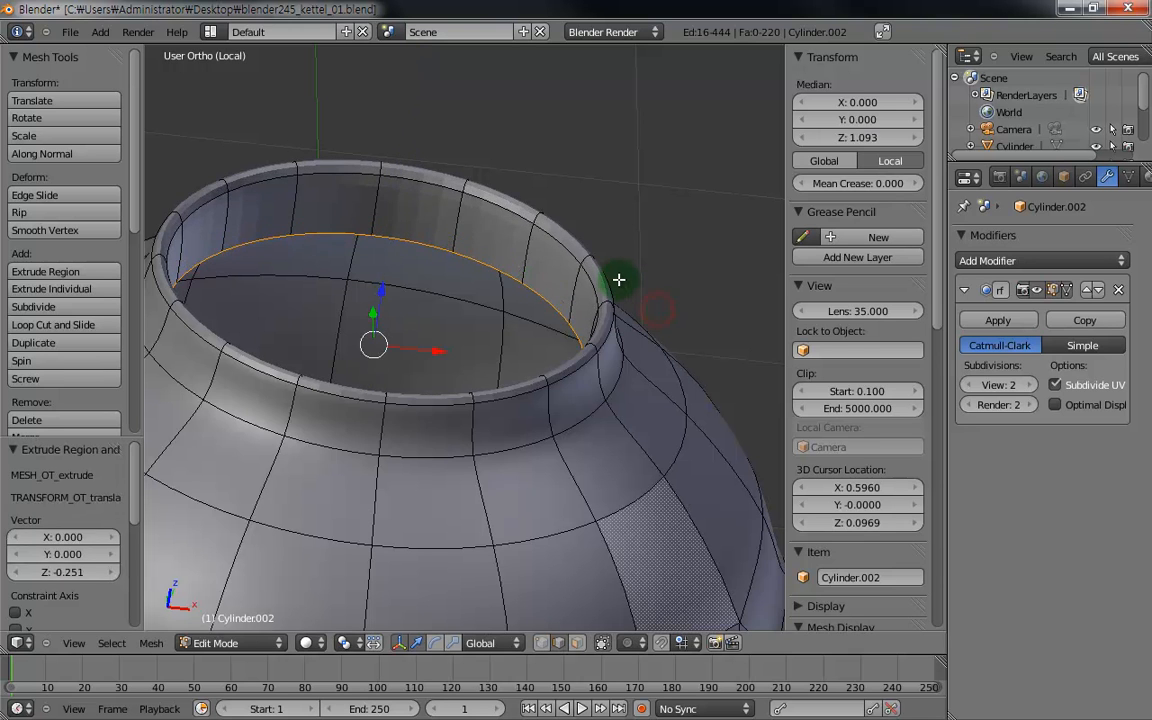
key("ctrl+z")
key("ctrl+z")
key("ctrl+shift+z")
- Switch to Object Mode and add a Solidify modifier to the kettle
key("Tab")
middle_click_drag(591, 358, 617, 314)
left_click(1003, 261)
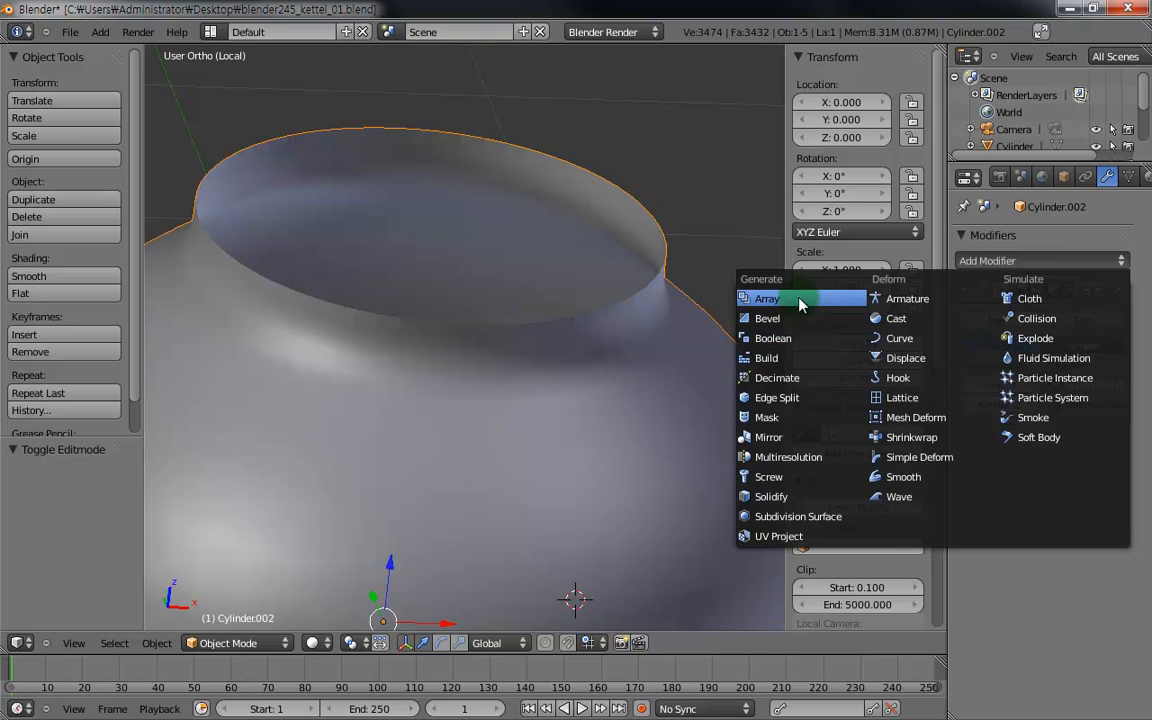
left_click(800, 500)
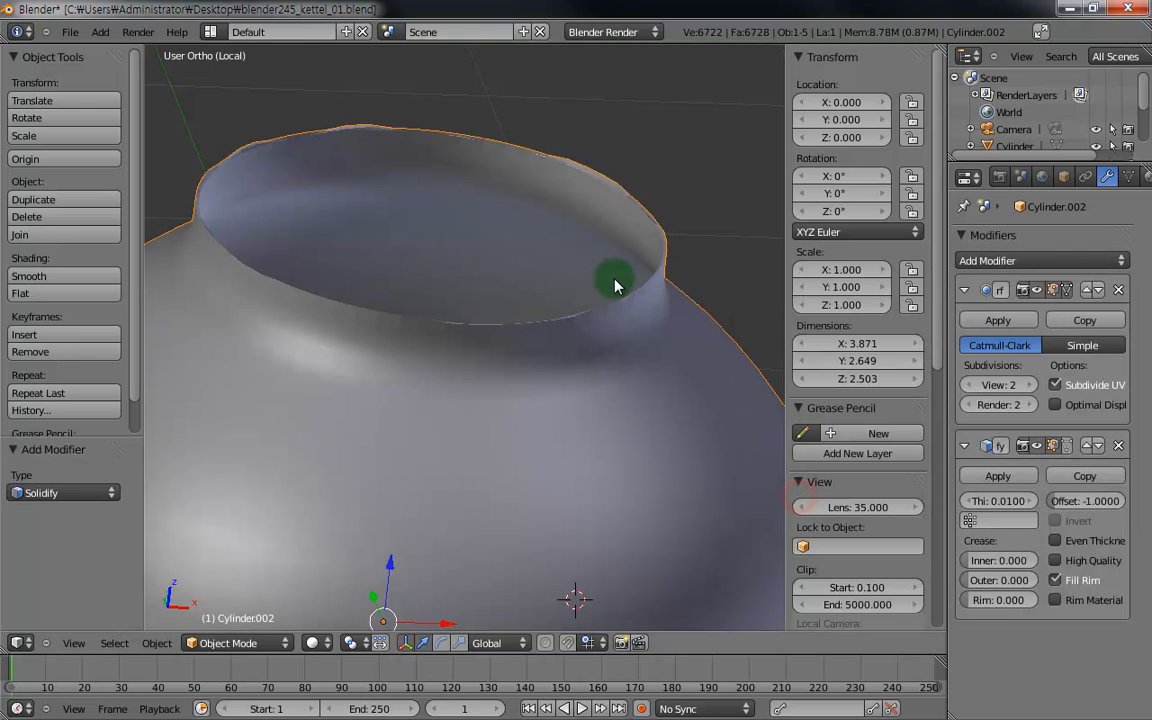
- Try different inner crease and thickness values in the Solidify modifier, undoing each change
middle_click_drag(694, 391, 702, 321, "shift")
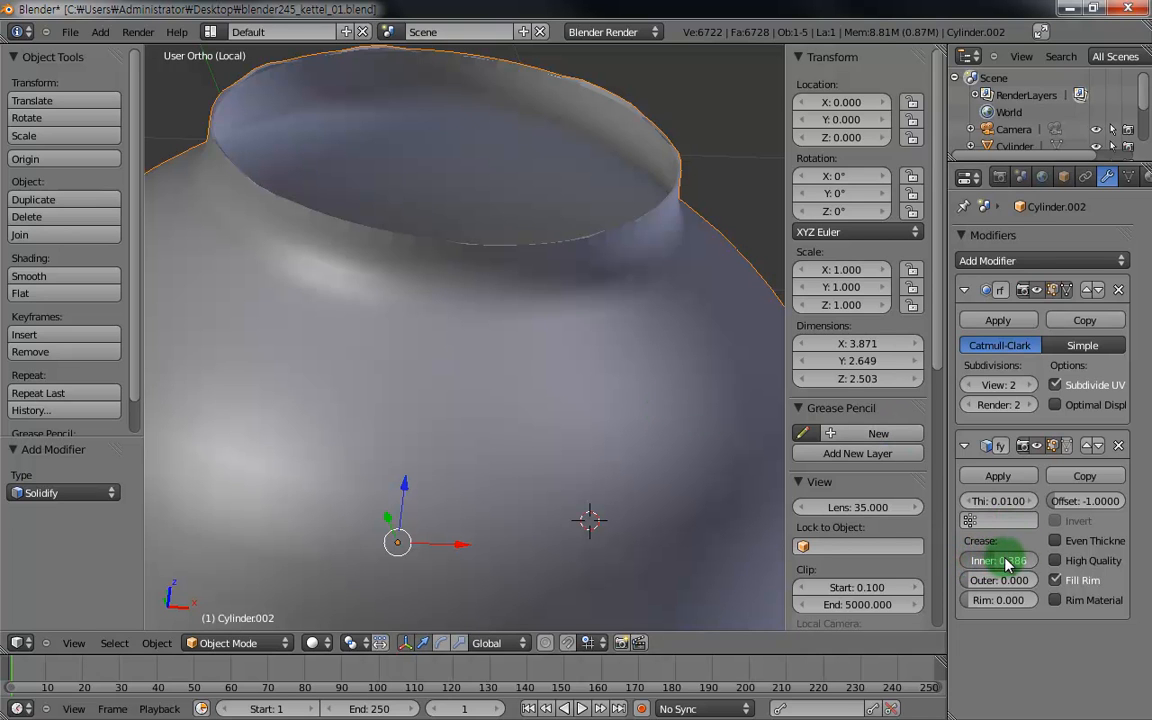
key("ctrl+z")
left_click_drag(978, 503, 938, 510)
key("ctrl+z")
- Enter Edit Mode and undo the remaining extrusion on the top opening's rim
middle_click_drag(679, 411, 640, 420)
key("Tab")
key("ctrl+z")
key("ctrl+z")
key("ctrl+z")
key("ctrl+z")
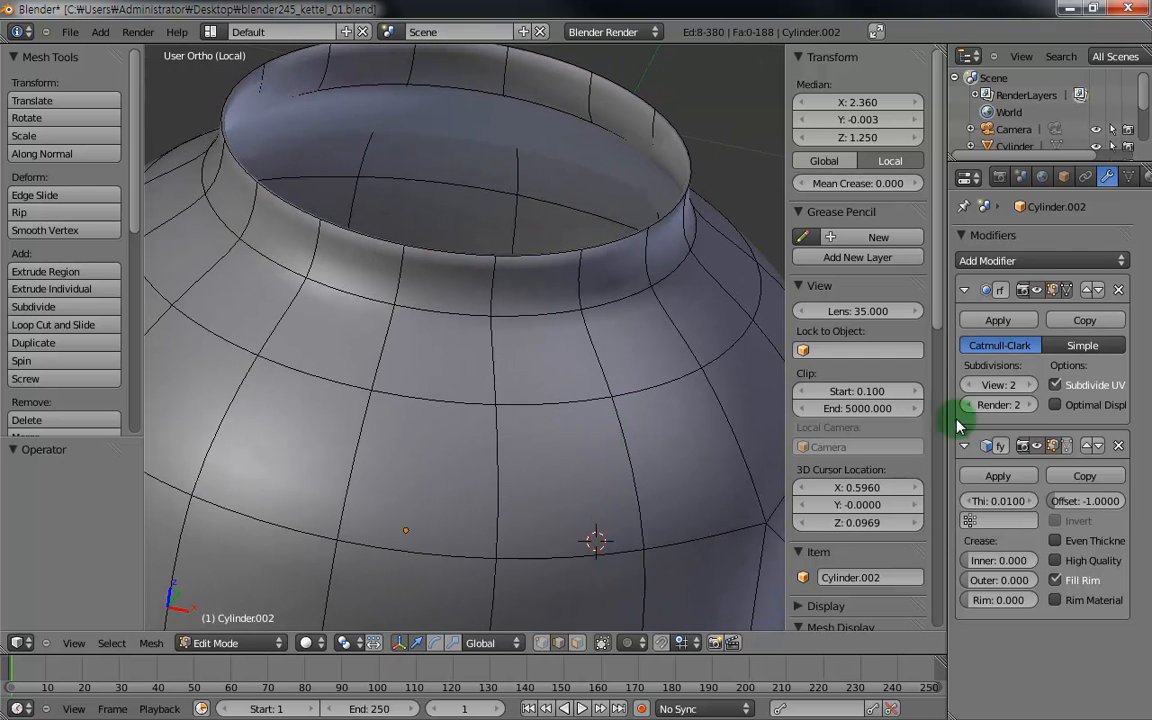
- Set the Solidify thickness to 0.0380 and inspect the wall at the spout's mouth
left_click_drag(996, 501, 1035, 507)
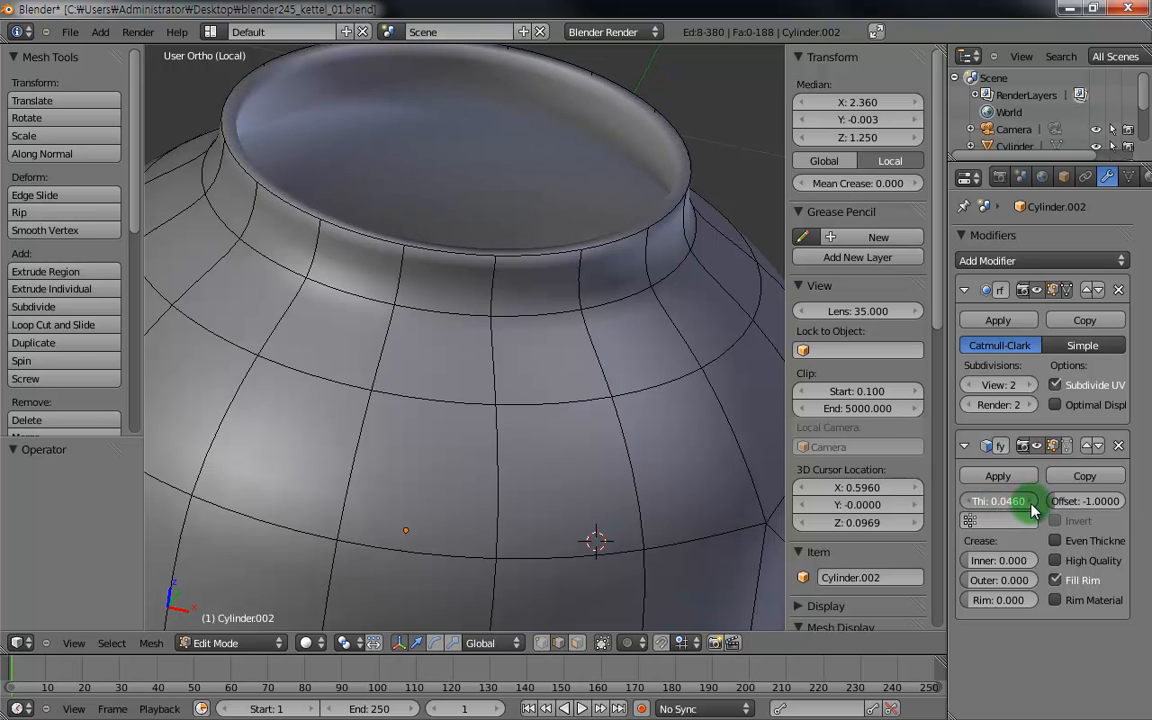
scroll(670, 472, "down", 4)
middle_click_drag(631, 461, 485, 453, "shift")
scroll(553, 458, "down", 2)
scroll(600, 460, "up", 5)
middle_click_drag(614, 461, 532, 460, "shift")
scroll(532, 460, "up", 3)
middle_click_drag(656, 406, 469, 444, "shift")
scroll(436, 426, "up", 3)
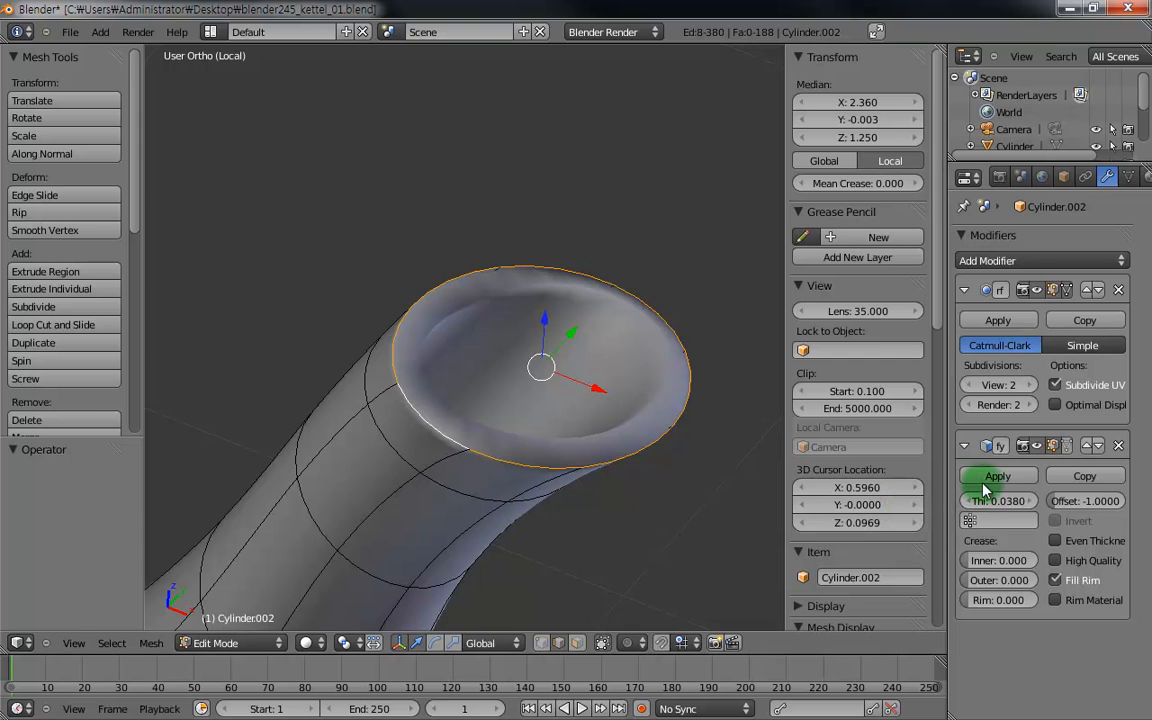
- Reduce the Solidify thickness to 0.0180 and view the whole kettle in Object Mode
left_click_drag(990, 503, 978, 508)
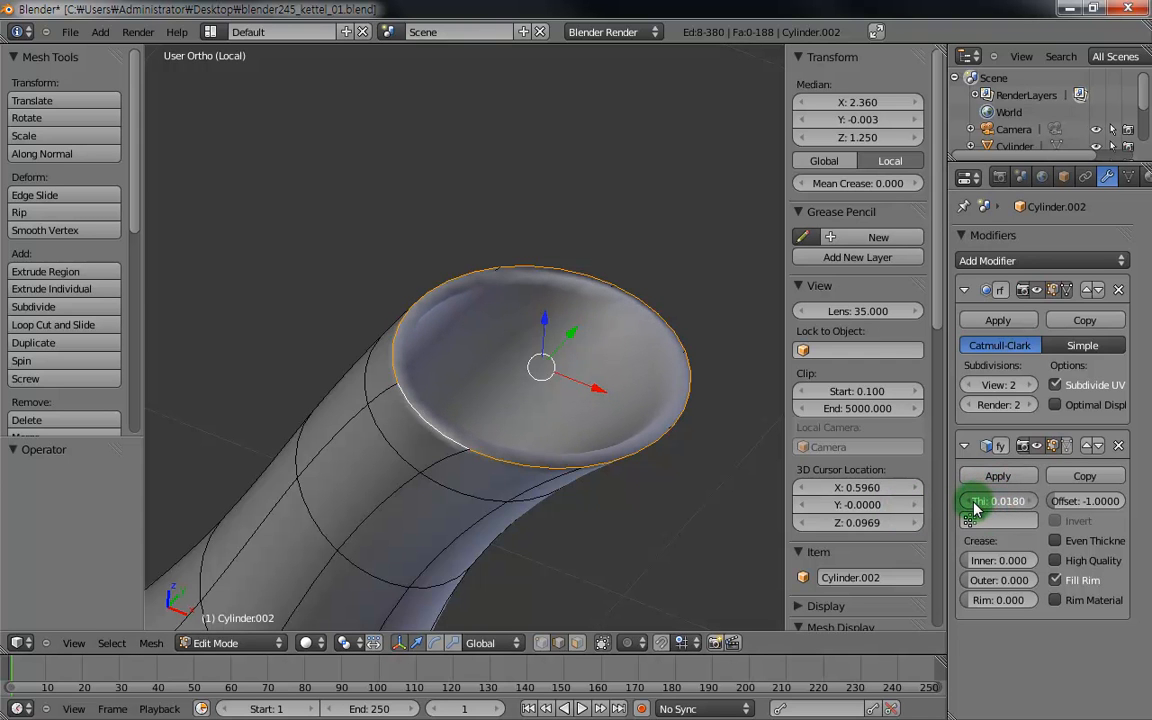
scroll(385, 465, "down", 6)
middle_click_drag(345, 471, 566, 396)
scroll(482, 468, "down", 3)
key("Tab")
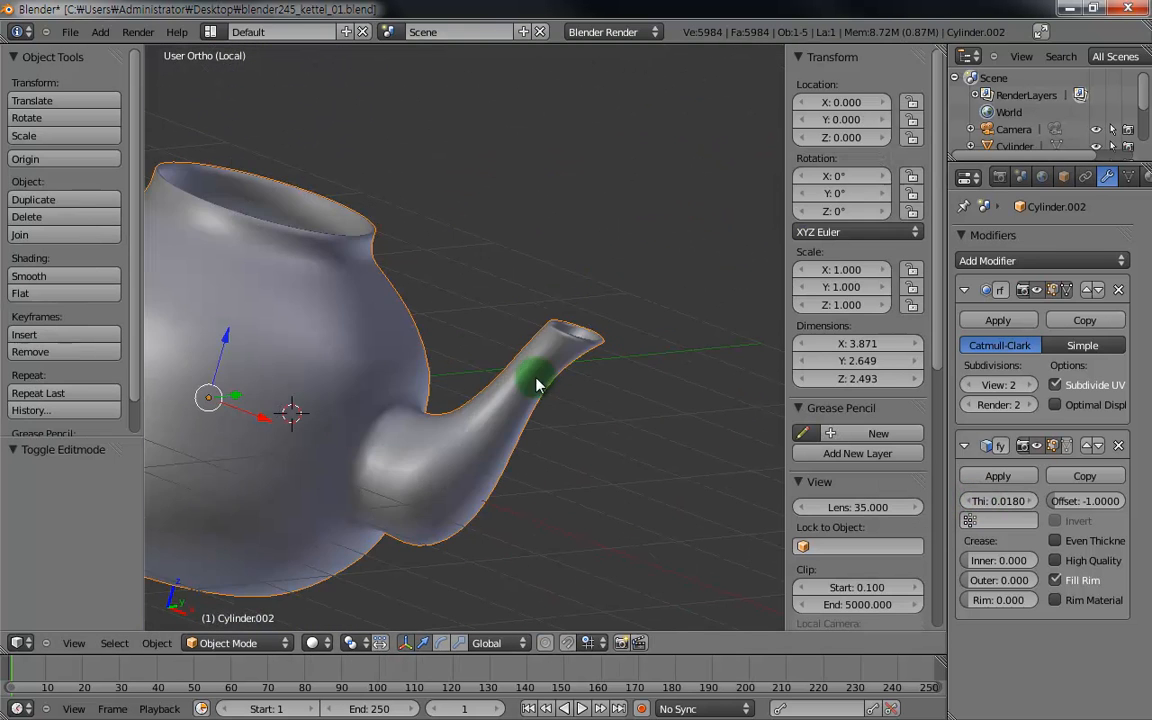
- Apply smooth shading to the kettle body and inspect the surface around the spout and its mouth
middle_click_drag(440, 400, 323, 435)
middle_click_drag(402, 417, 573, 357, "shift")
scroll(470, 411, "up", 2)
scroll(525, 383, "down", 2)
middle_click_drag(350, 383, 462, 344, "shift")
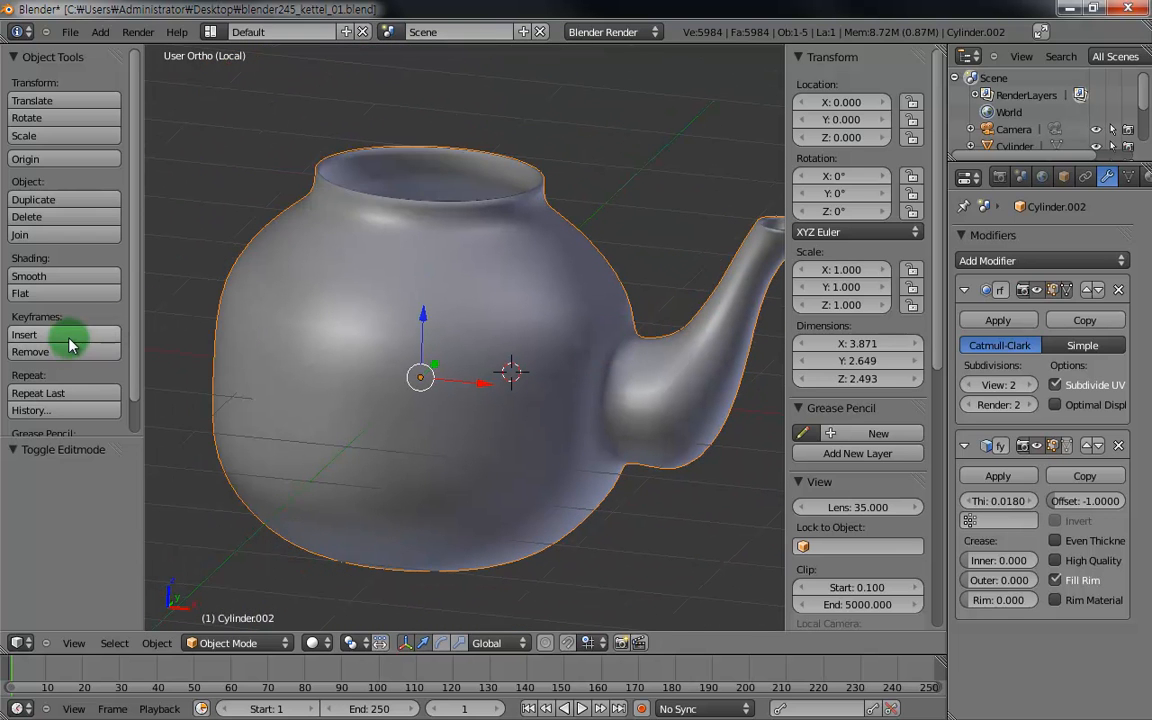
left_click(62, 277)
mouse_move(420, 283)
middle_mouse_down()
mouse_move(420, 365)
mouse_move(358, 394)
middle_mouse_up()
scroll(360, 394, "up", 3)
middle_click_drag(548, 321, 440, 419, "shift")
scroll(440, 419, "up", 3)
middle_click_drag(497, 335, 471, 482)
scroll(470, 478, "down", 6)
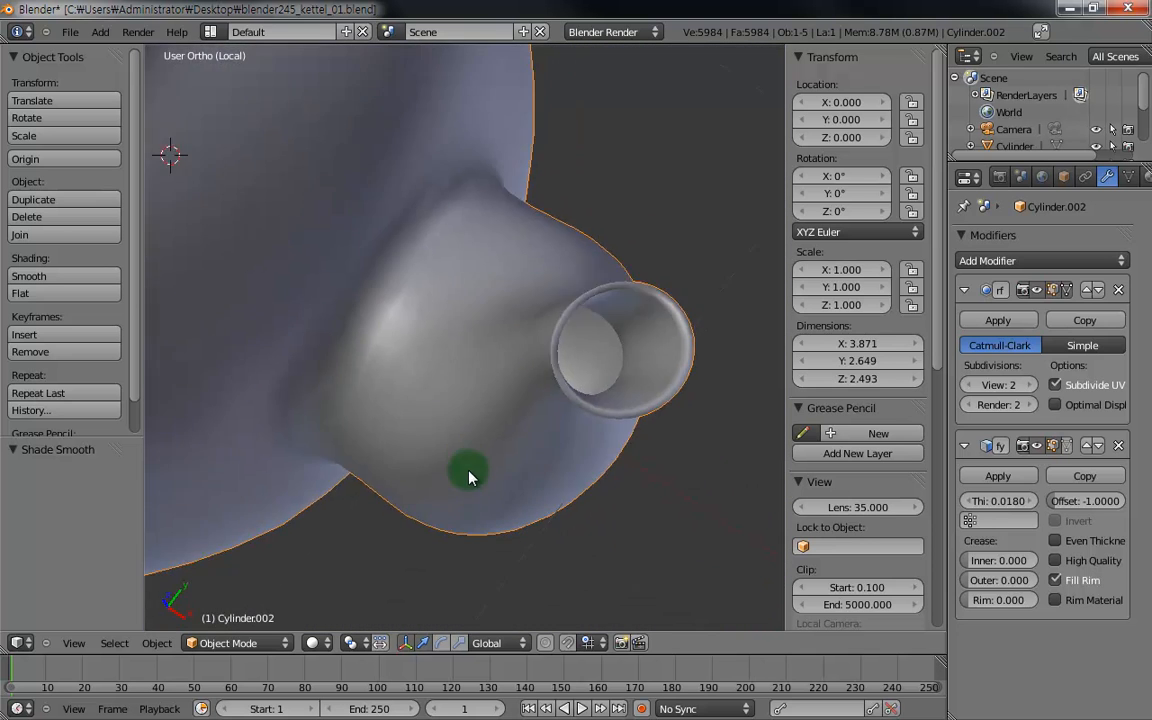
middle_click_drag(374, 470, 455, 405)
- Switch to front view and leave local view so all kettle parts show over the reference image
key("KP_1")
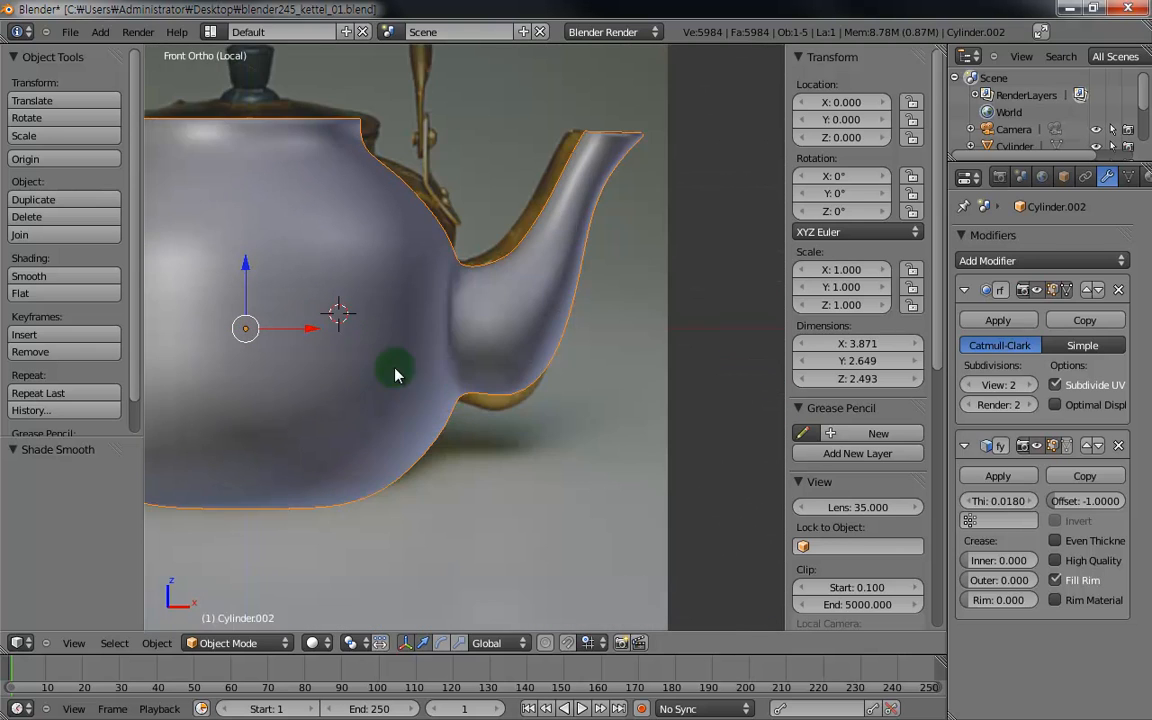
middle_click_drag(394, 368, 601, 461, "shift")
key("KP_Divide")
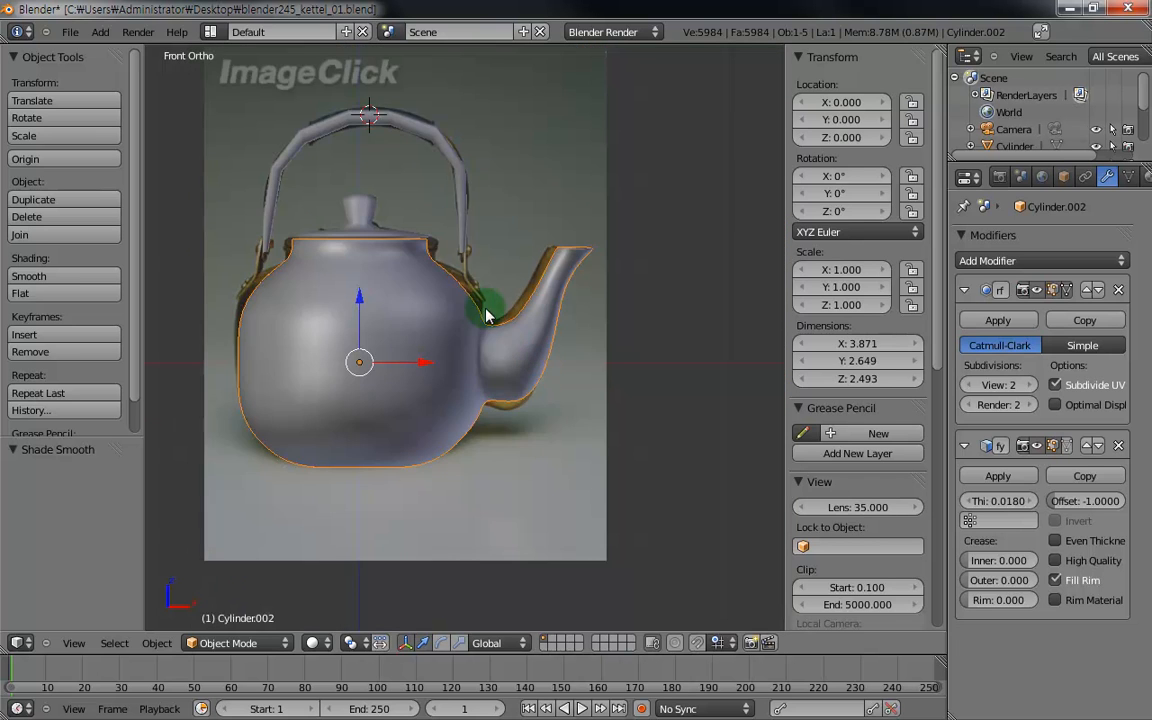
- Select the lid, centre the view on it and show it in wireframe over the reference from the front
scroll(540, 378, "up", 5)
right_click(372, 166)
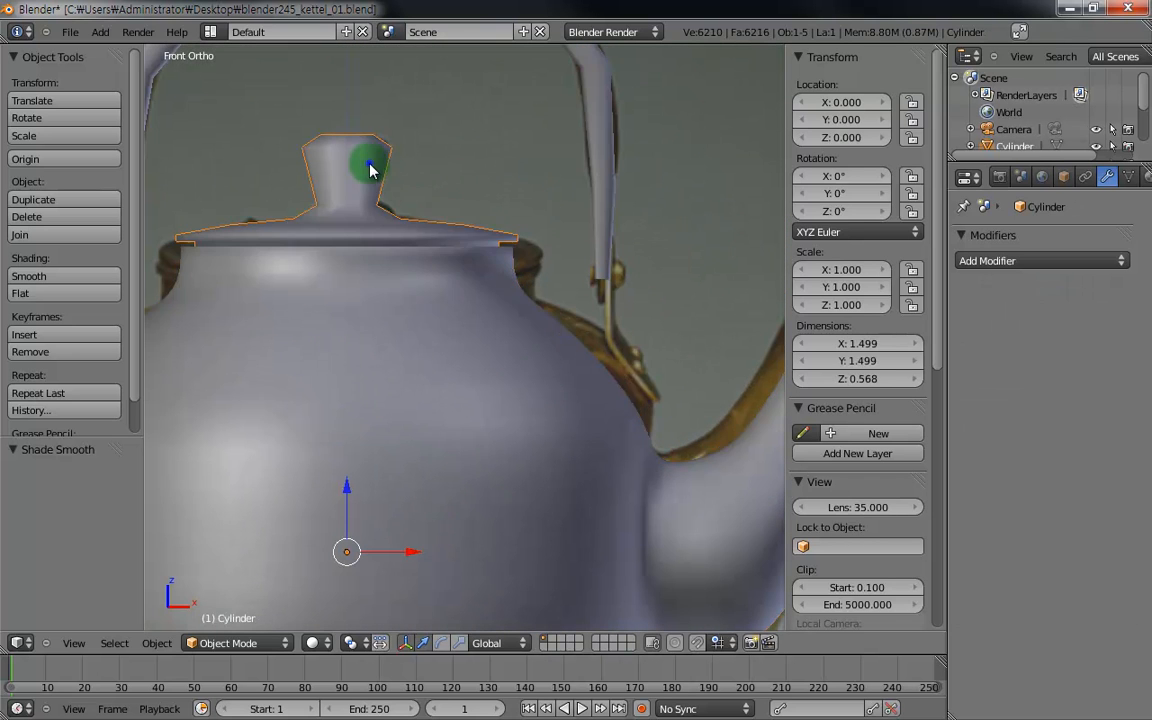
key("KP_Decimal")
middle_click_drag(464, 314, 488, 358)
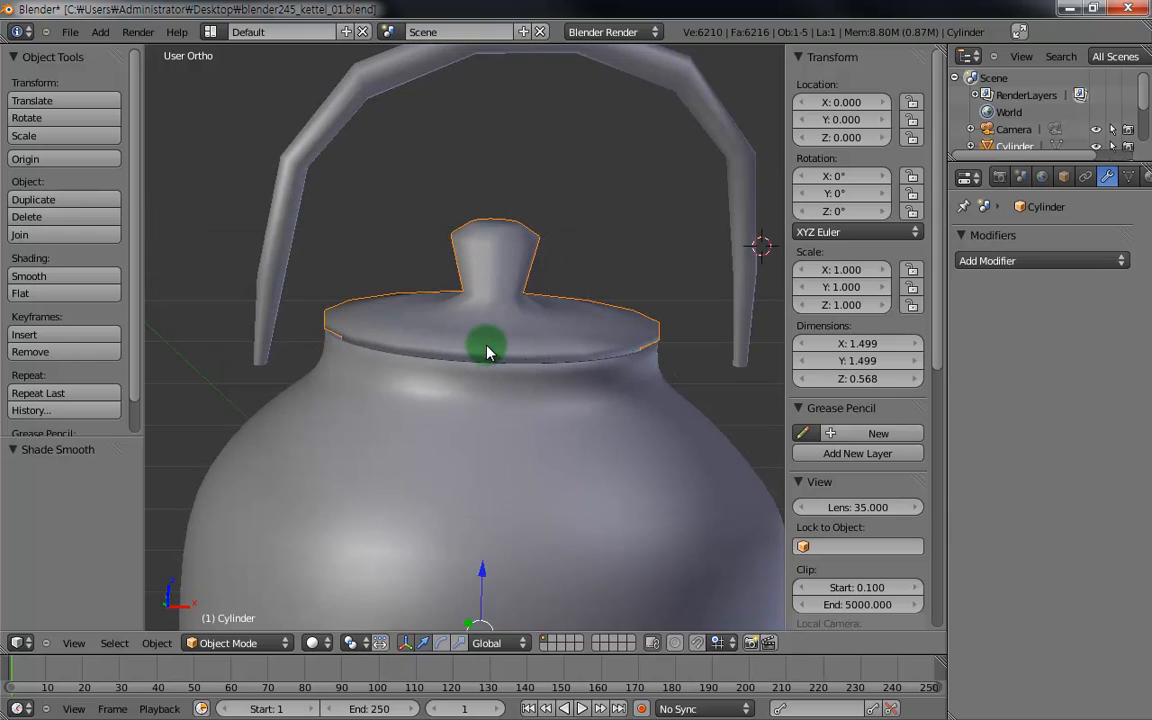
key("z")
key("KP_1")
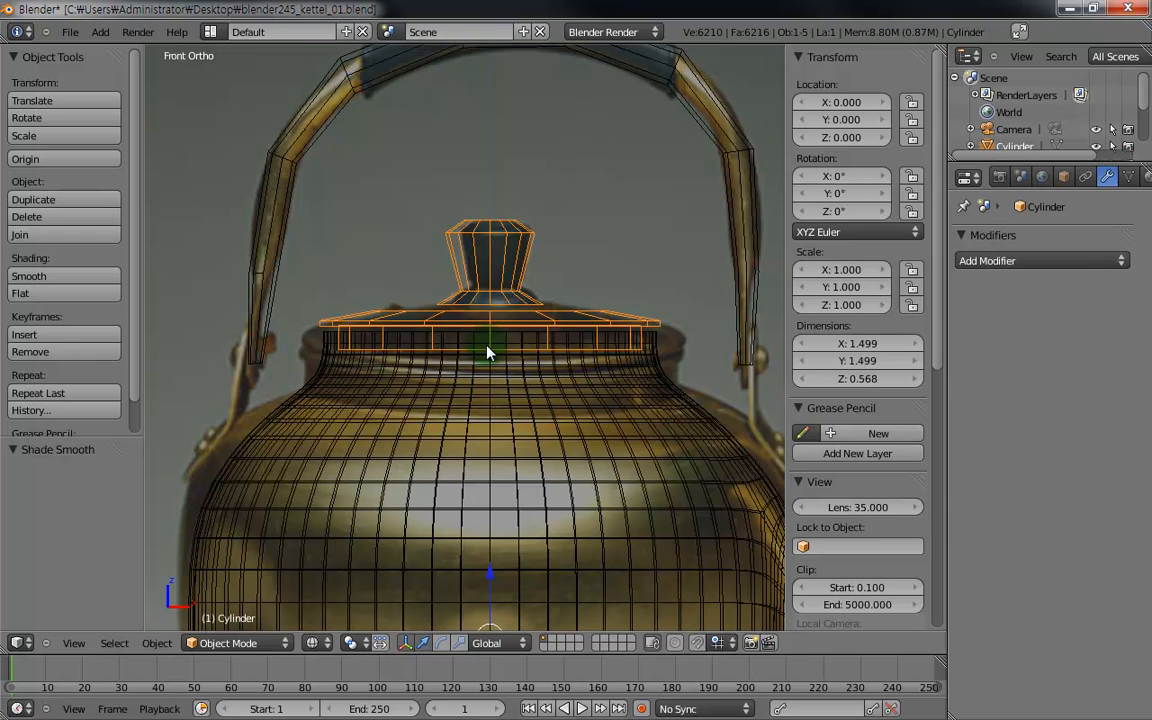
scroll(432, 380, "up", 3)
scroll(507, 380, "down", 3)
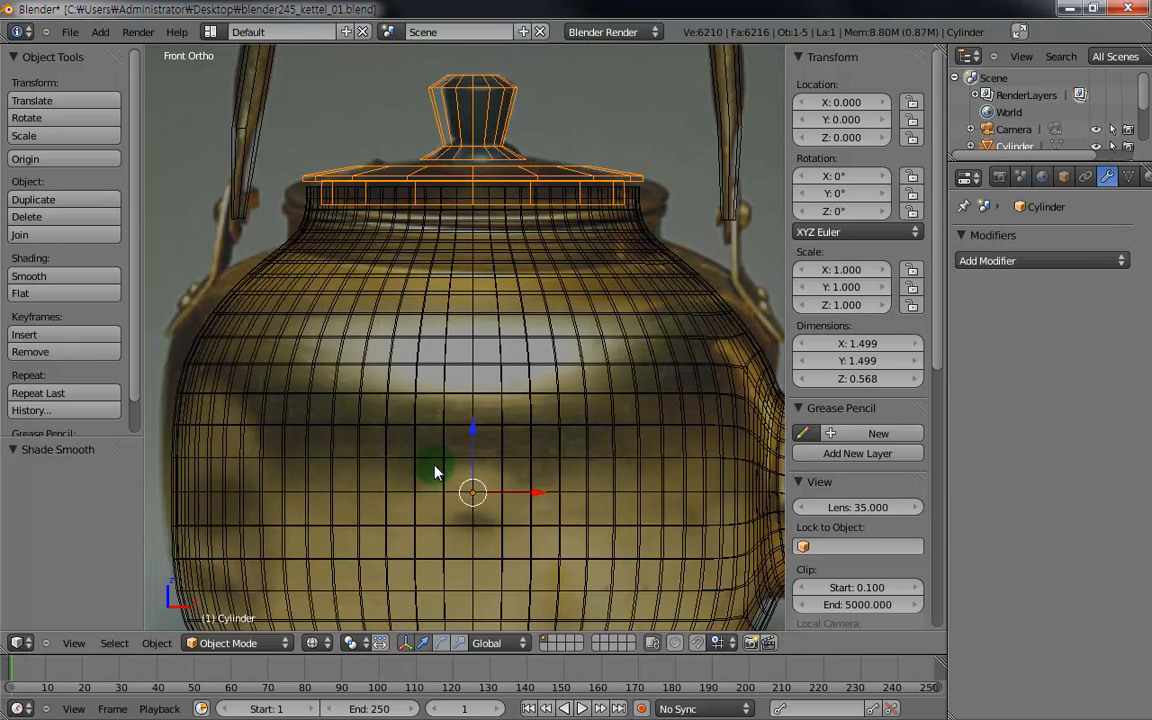
- Hide the kettle body and maximize the 3D view to compare the lid with the reference image
right_click(437, 399)
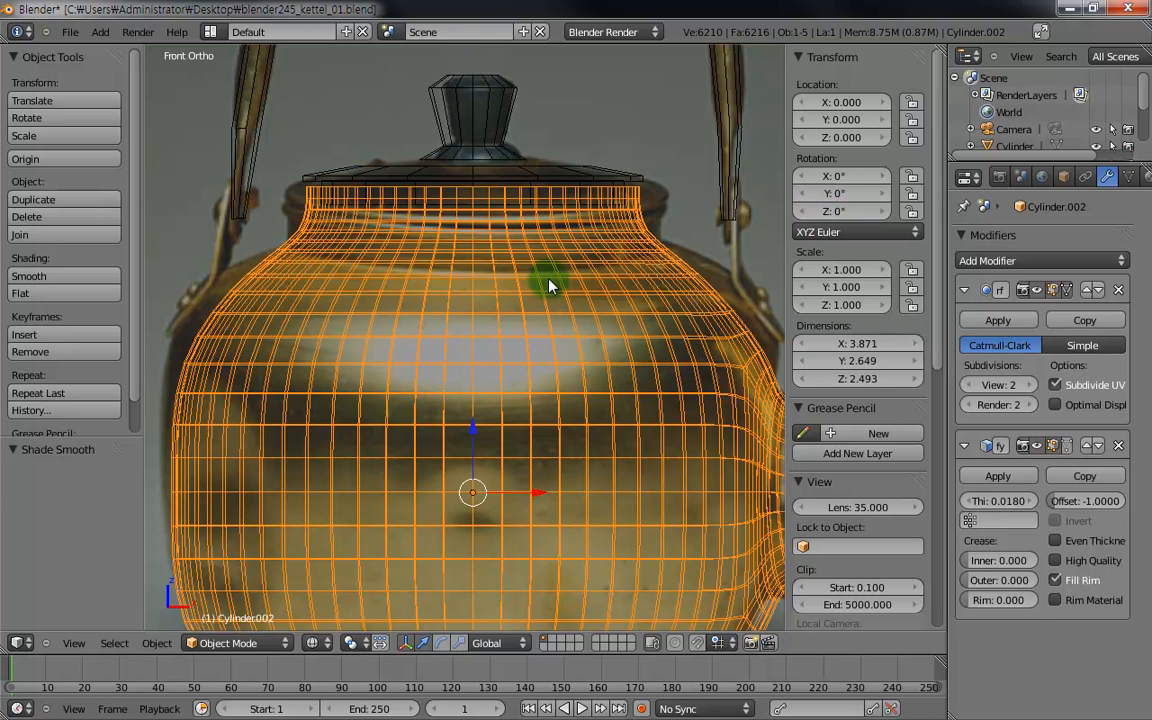
key("h")
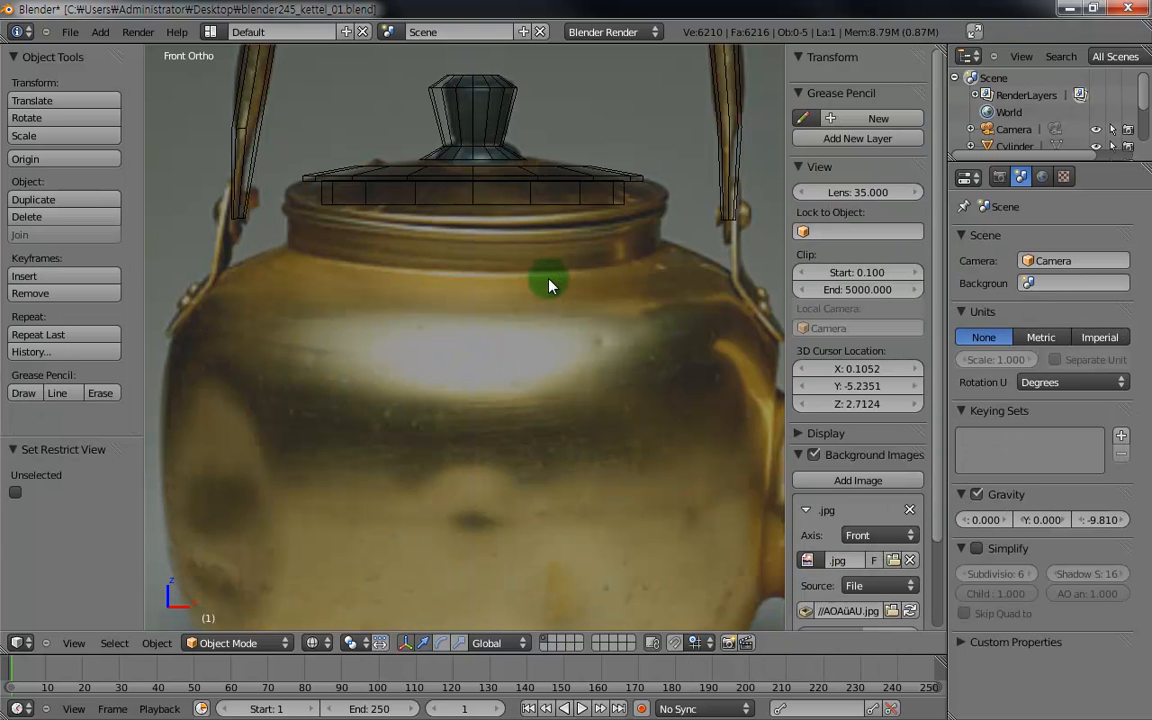
middle_click_drag(506, 252, 540, 384, "shift")
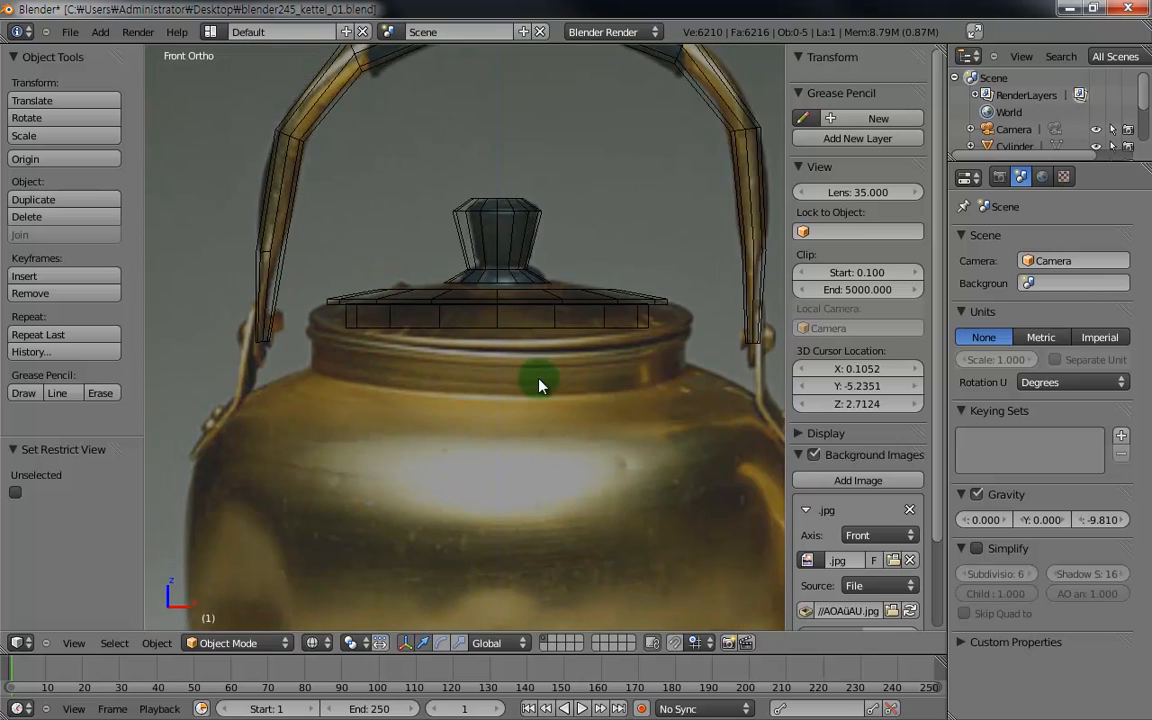
scroll(520, 332, "up", 4)
middle_click_drag(518, 328, 519, 356, "shift")
mouse_move(627, 329)
middle_mouse_down("shift")
mouse_move(563, 313)
mouse_move(609, 314)
middle_mouse_up("shift")
key("ctrl+Up")
middle_click_drag(714, 350, 668, 433, "shift")
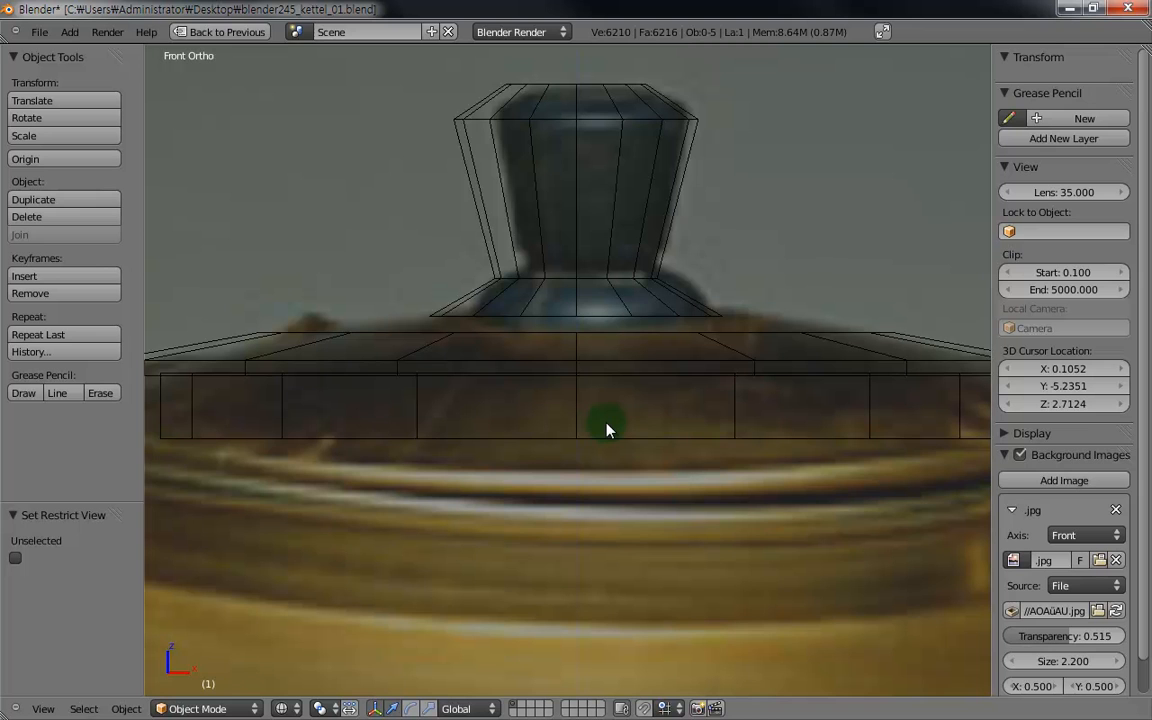
- Examine the lid's knob and its base up close, finishing in solid shading
mouse_move(607, 430)
middle_mouse_down()
mouse_move(596, 424)
mouse_move(613, 430)
mouse_move(591, 437)
mouse_move(597, 390)
mouse_move(581, 411)
mouse_move(571, 380)
mouse_move(558, 414)
mouse_move(585, 418)
mouse_move(627, 355)
middle_mouse_up()
scroll(611, 428, "up", 3)
key("KP_1")
scroll(589, 414, "down", 4)
scroll(596, 421, "up", 3)
key("z")
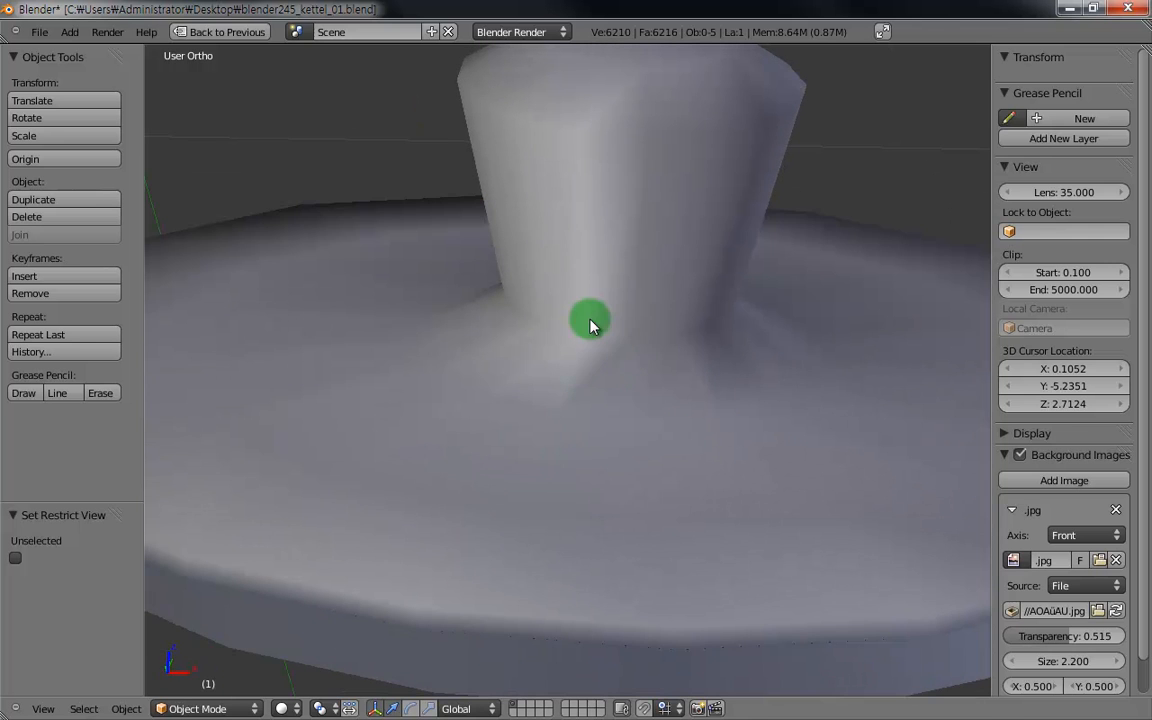
- Select the lid, briefly check its mesh in Edit Mode, and reveal the hidden kettle body in Object Mode
right_click(590, 326)
key("Tab")
scroll(602, 383, "down", 6)
mouse_move(598, 402)
middle_mouse_down()
mouse_move(592, 387)
mouse_move(587, 398)
middle_mouse_up()
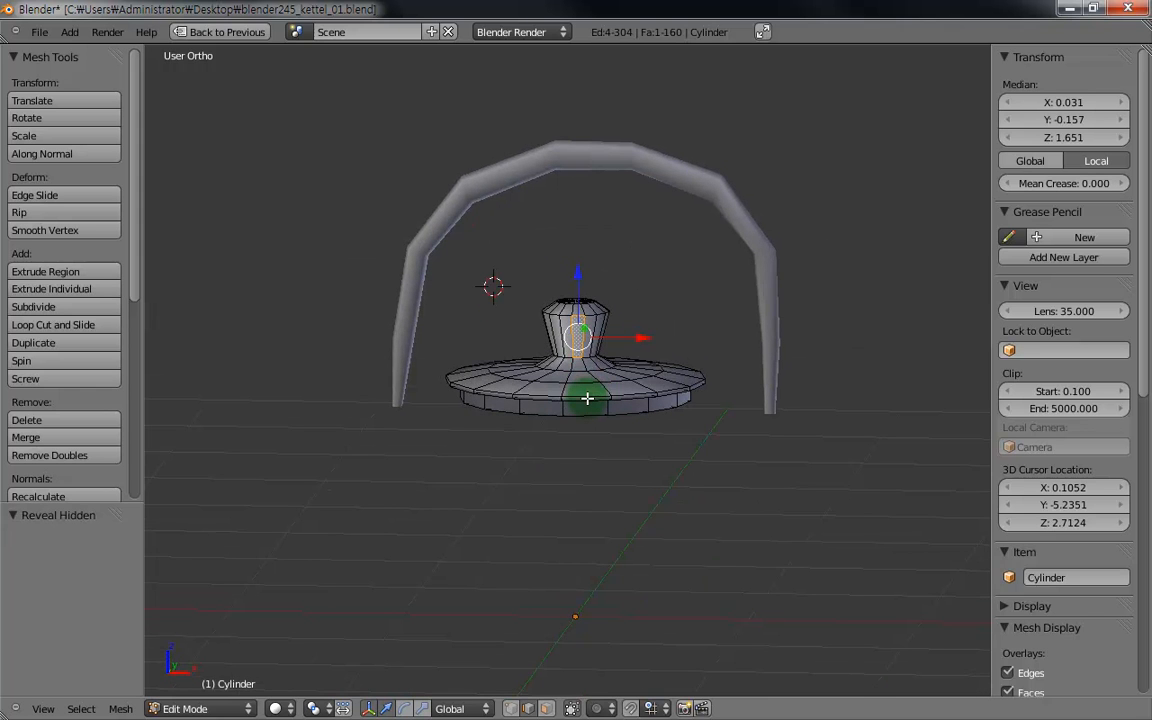
key("ctrl+h")
key("Tab")
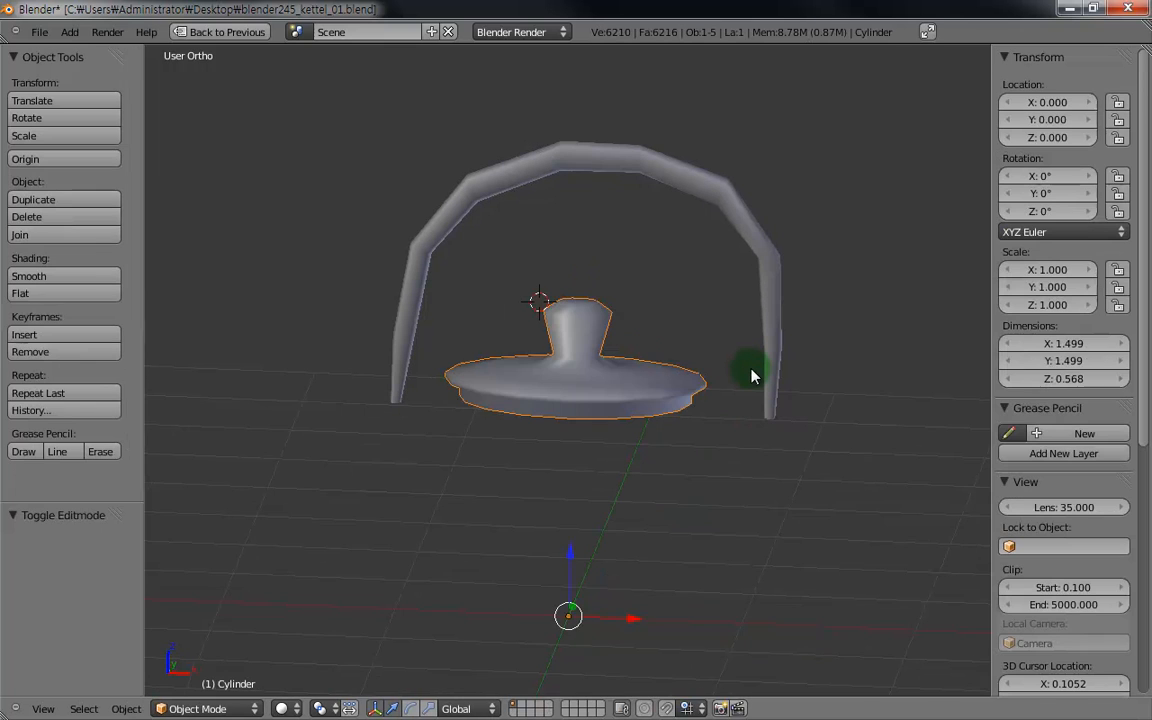
key("alt+h")
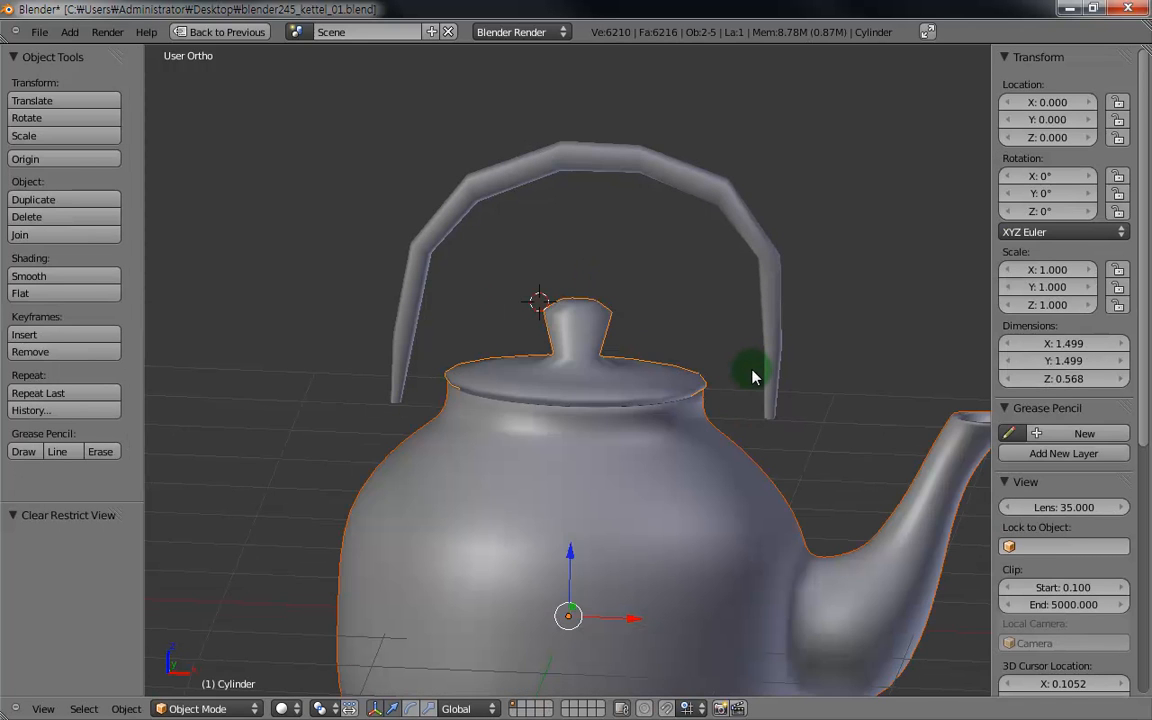
- Check how the lid sits on the kettle's opening and isolate the lid in local view
scroll(784, 386, "up", 5)
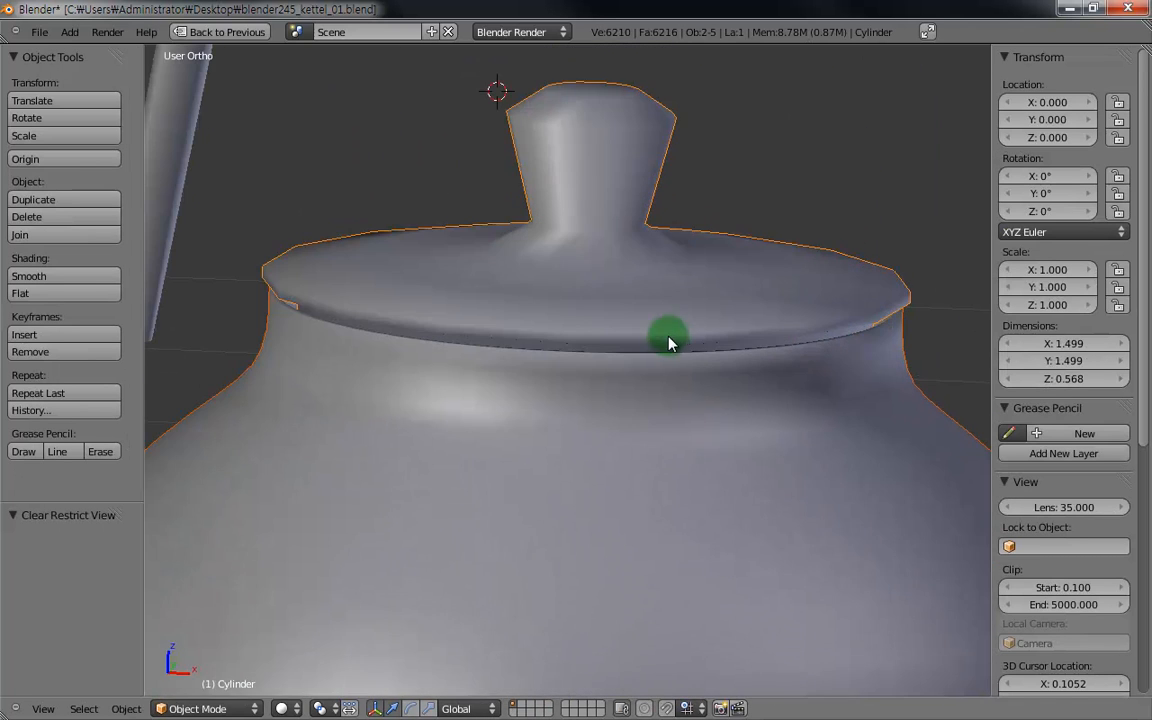
middle_click_drag(669, 343, 603, 289)
middle_click_drag(680, 378, 780, 380, "shift")
scroll(683, 407, "up", 2)
key("KP_Divide")
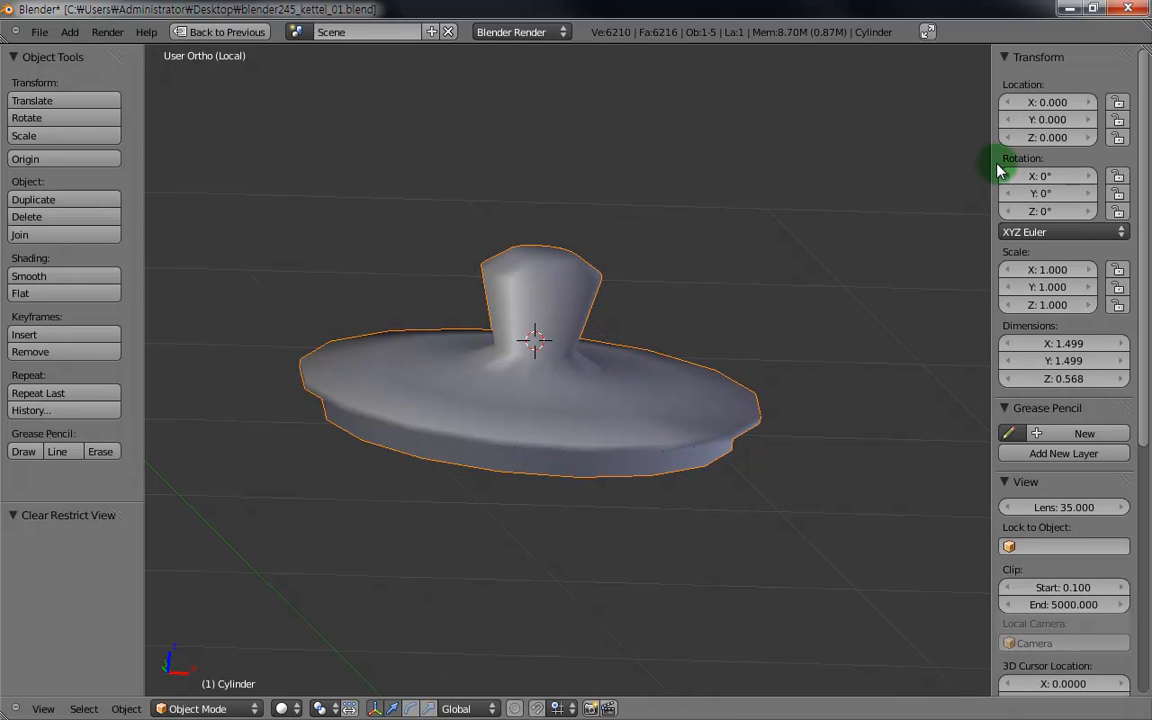
- Restore the multi-editor screen layout and start adding a Subdivision Surface modifier to the lid
left_click(226, 32)
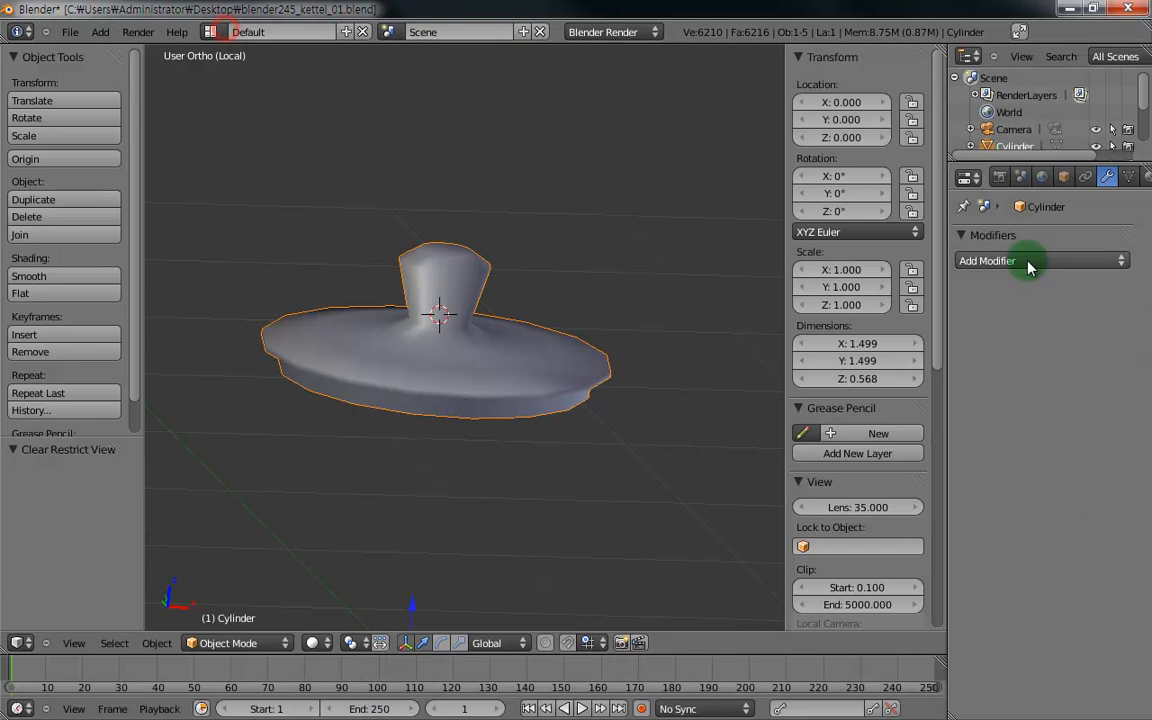
left_click(998, 260)
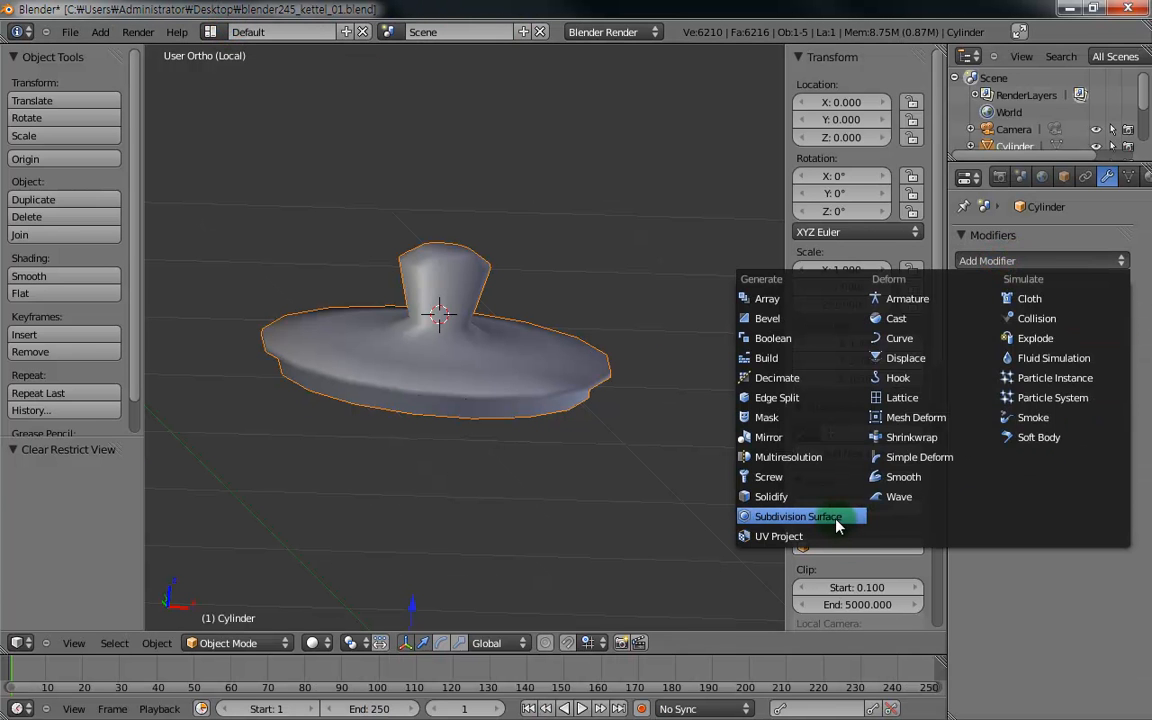